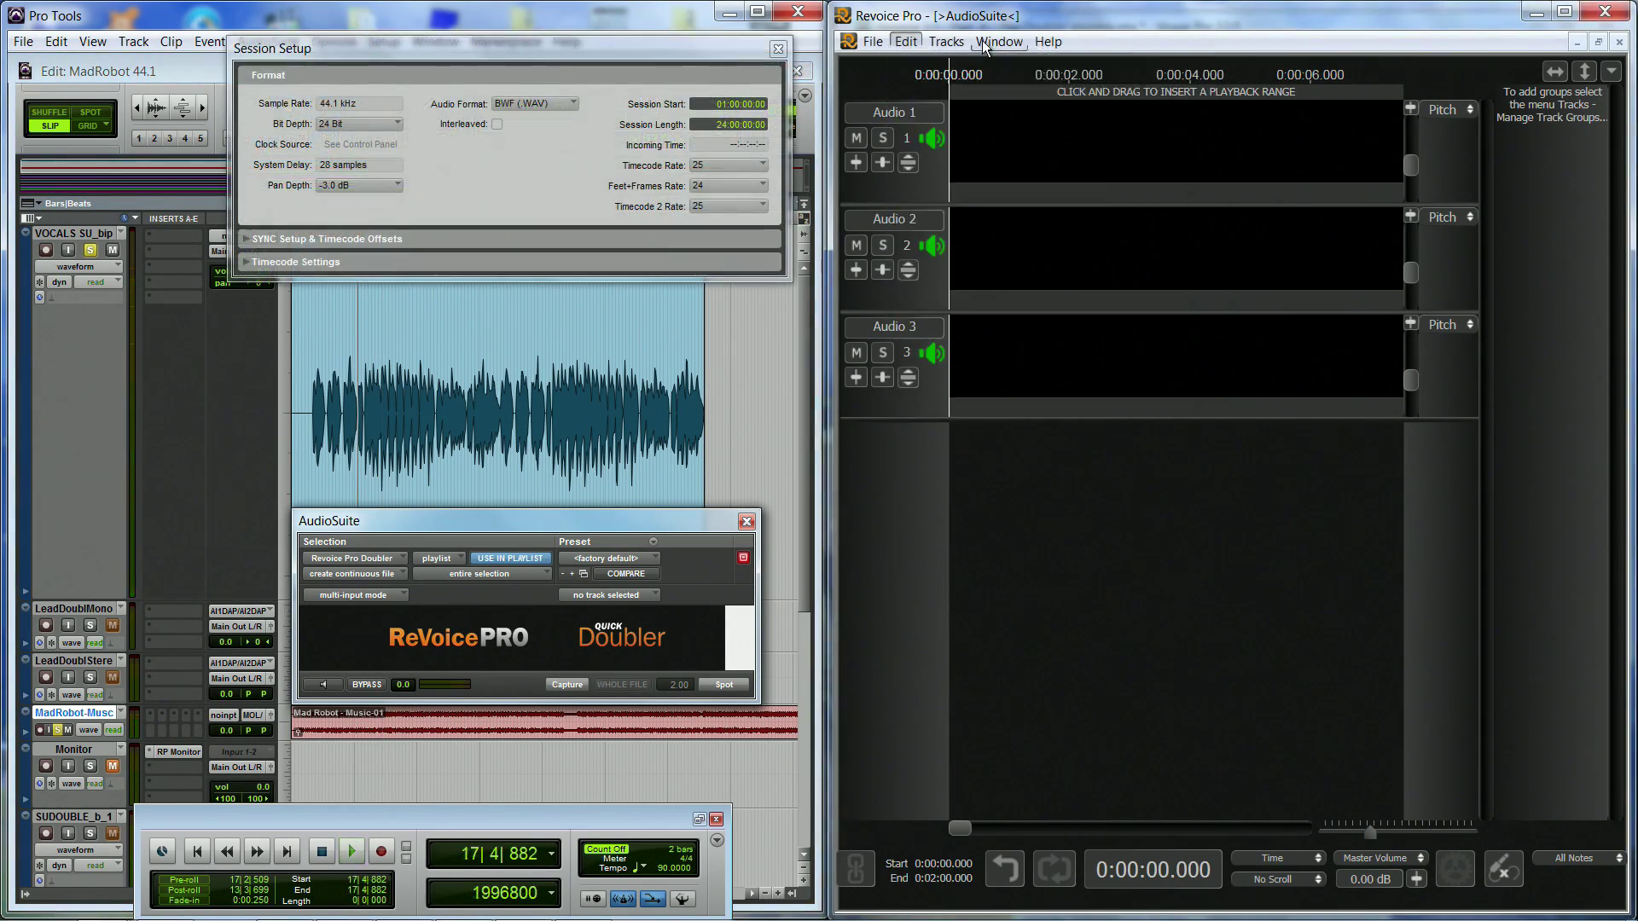
Step: Compare the Revoice Pro session settings with the Pro Tools session setup and close both windows
click(999, 42)
click(1026, 154)
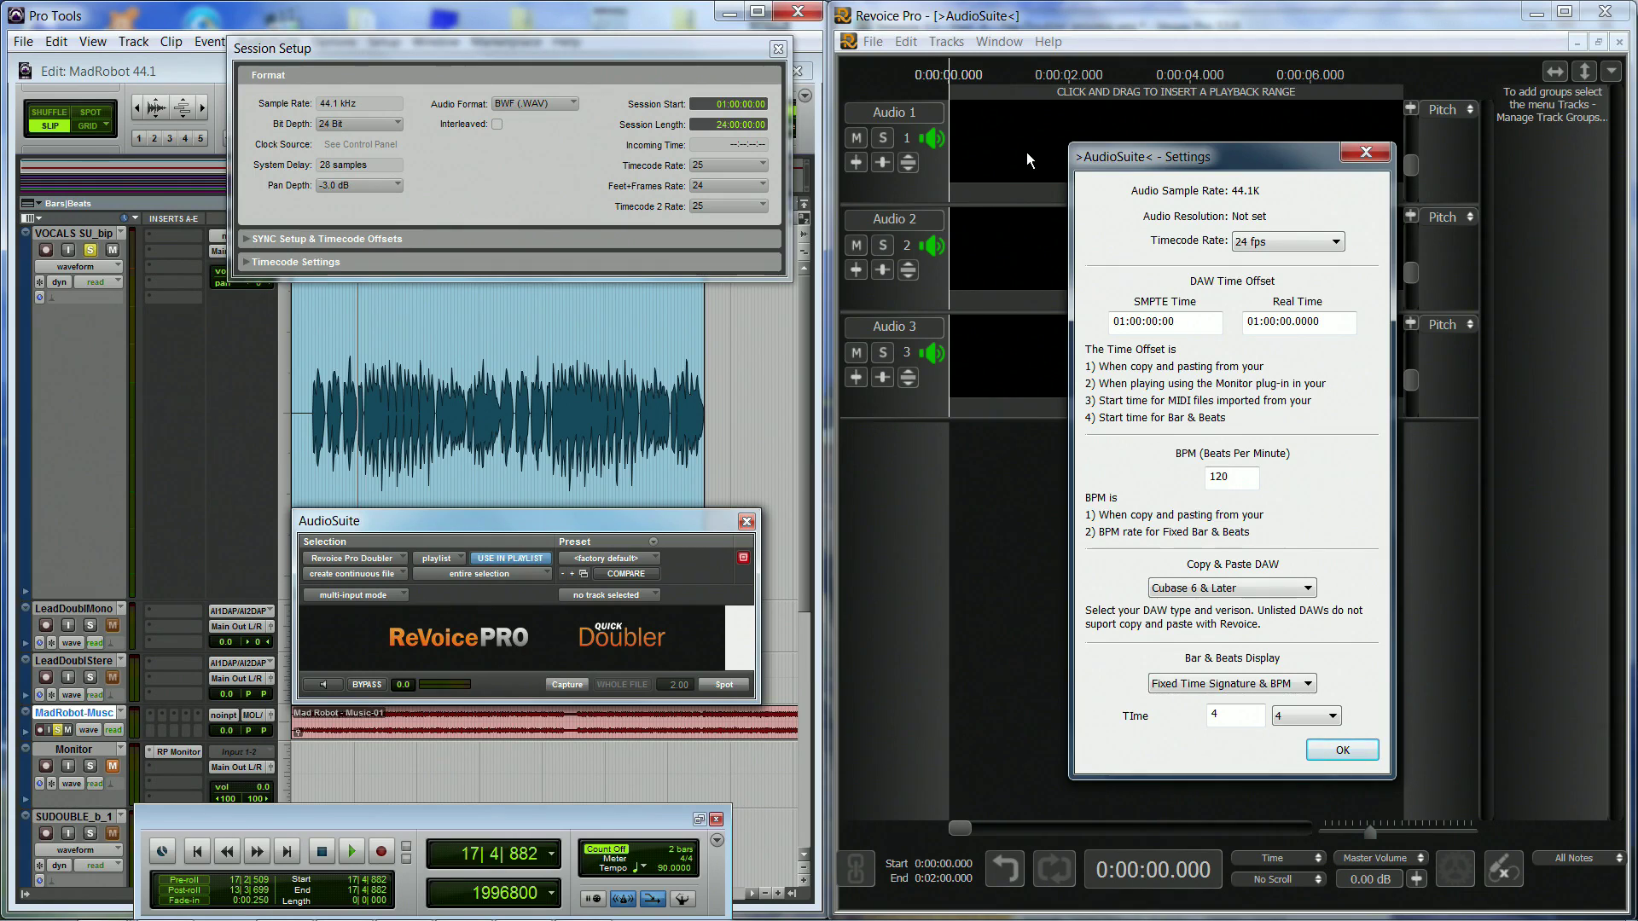
click(1365, 152)
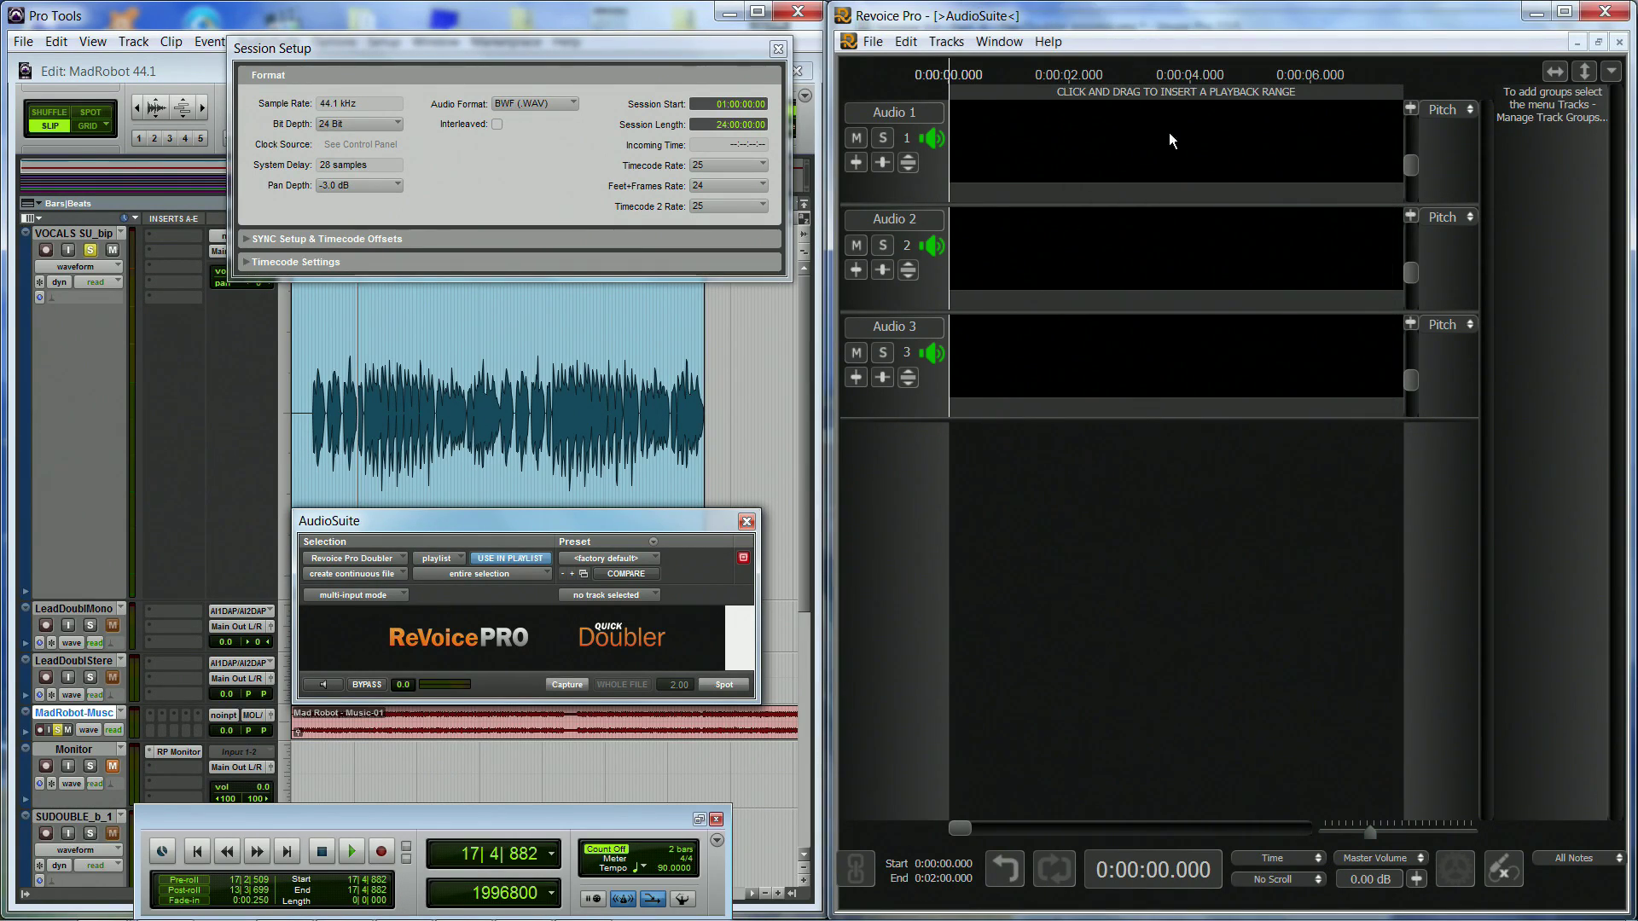
click(778, 50)
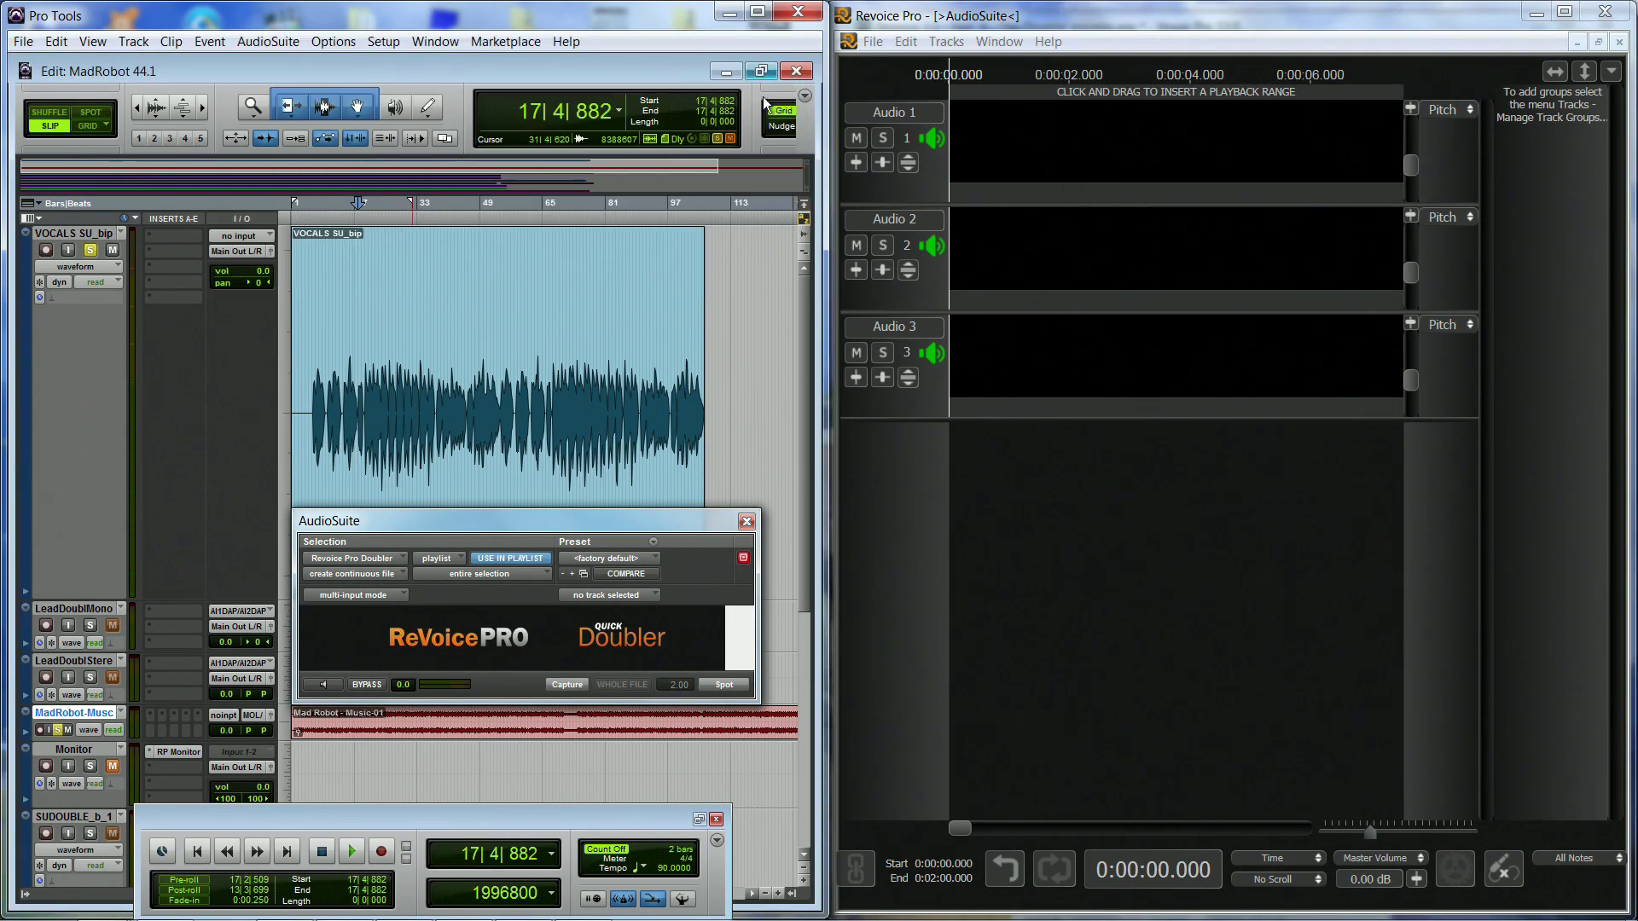
Step: Capture the whole VOCALS SU_bip clip from Pro Tools into Revoice Pro with Quick Doubler
click(551, 466)
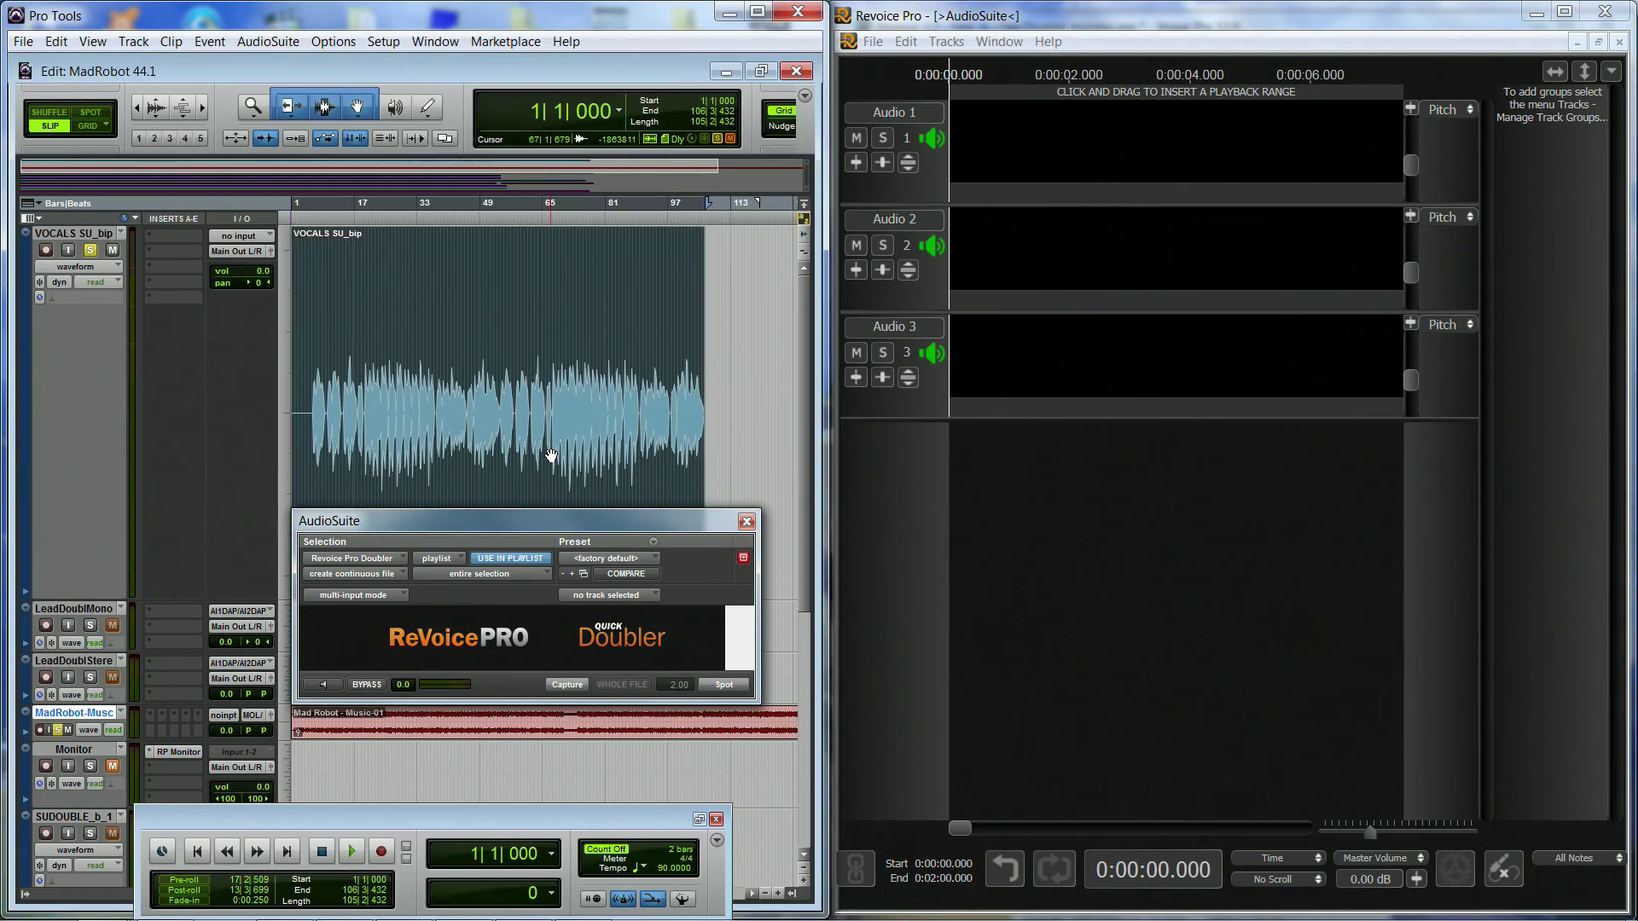
click(555, 684)
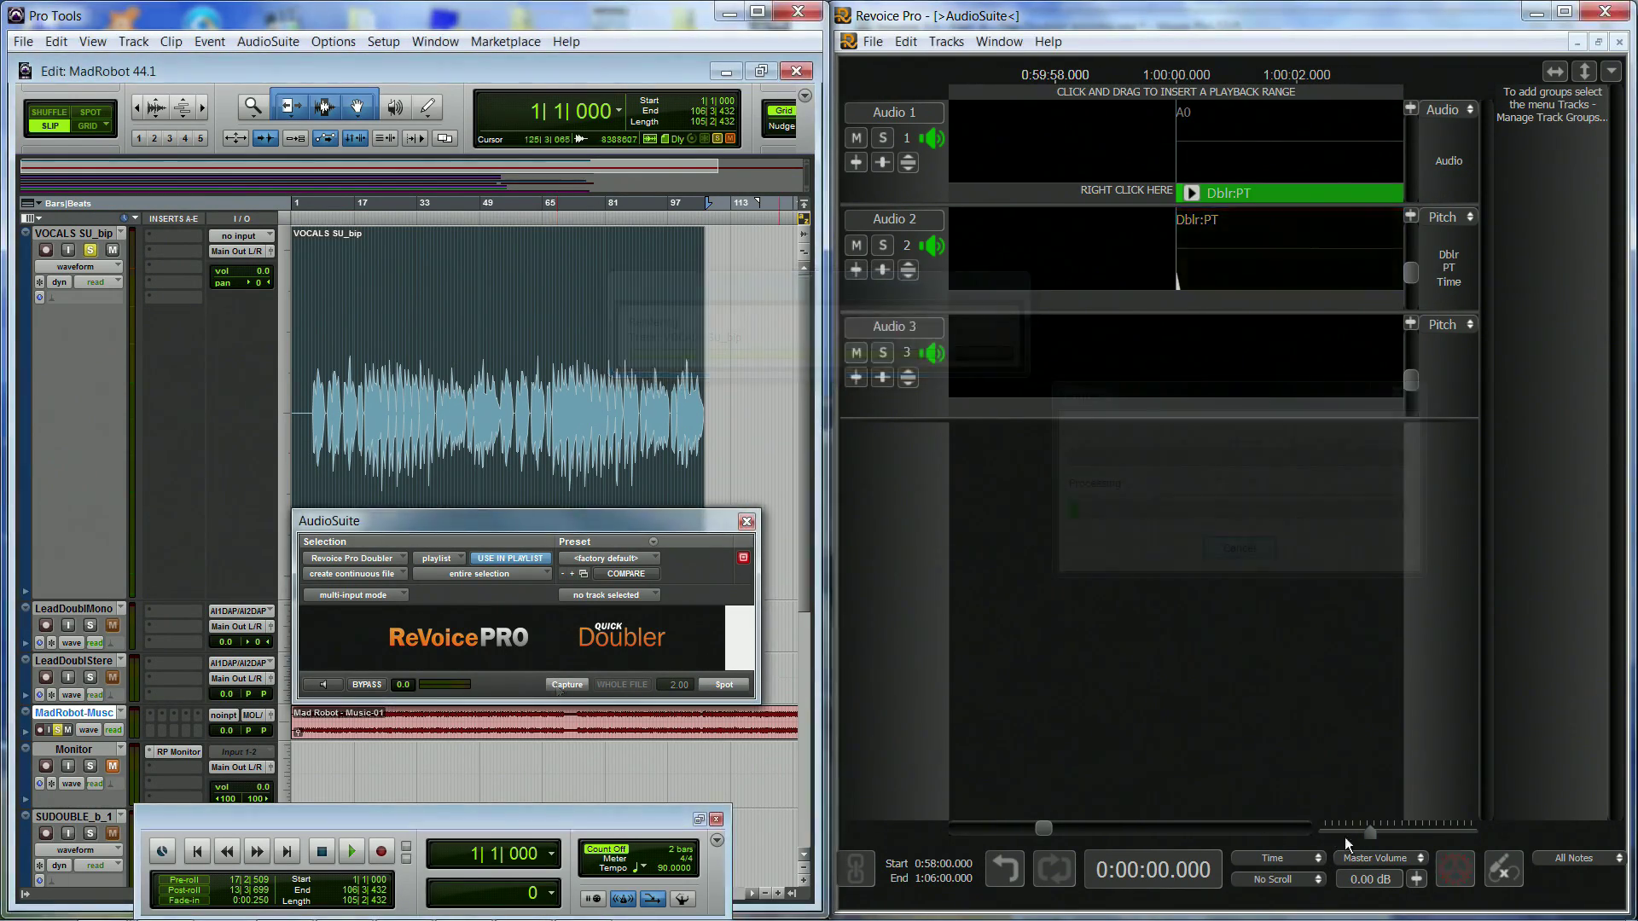
drag(1368, 836, 1334, 846)
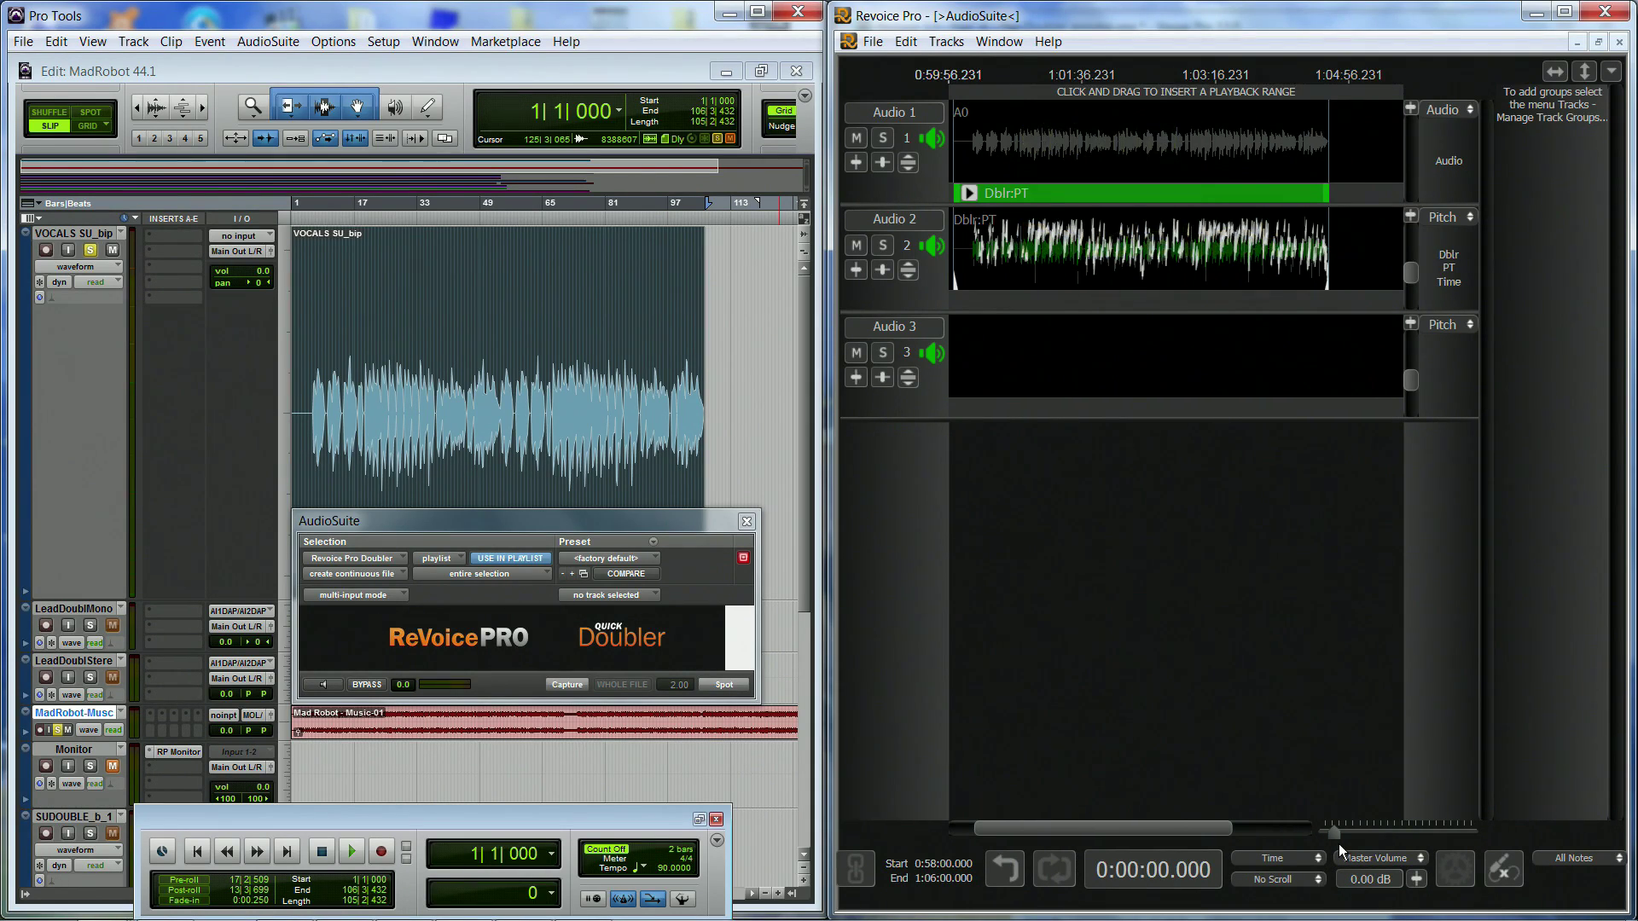
Step: Listen to the double on Audio 2 in solo and turn the solo off during playback
click(882, 246)
key(space)
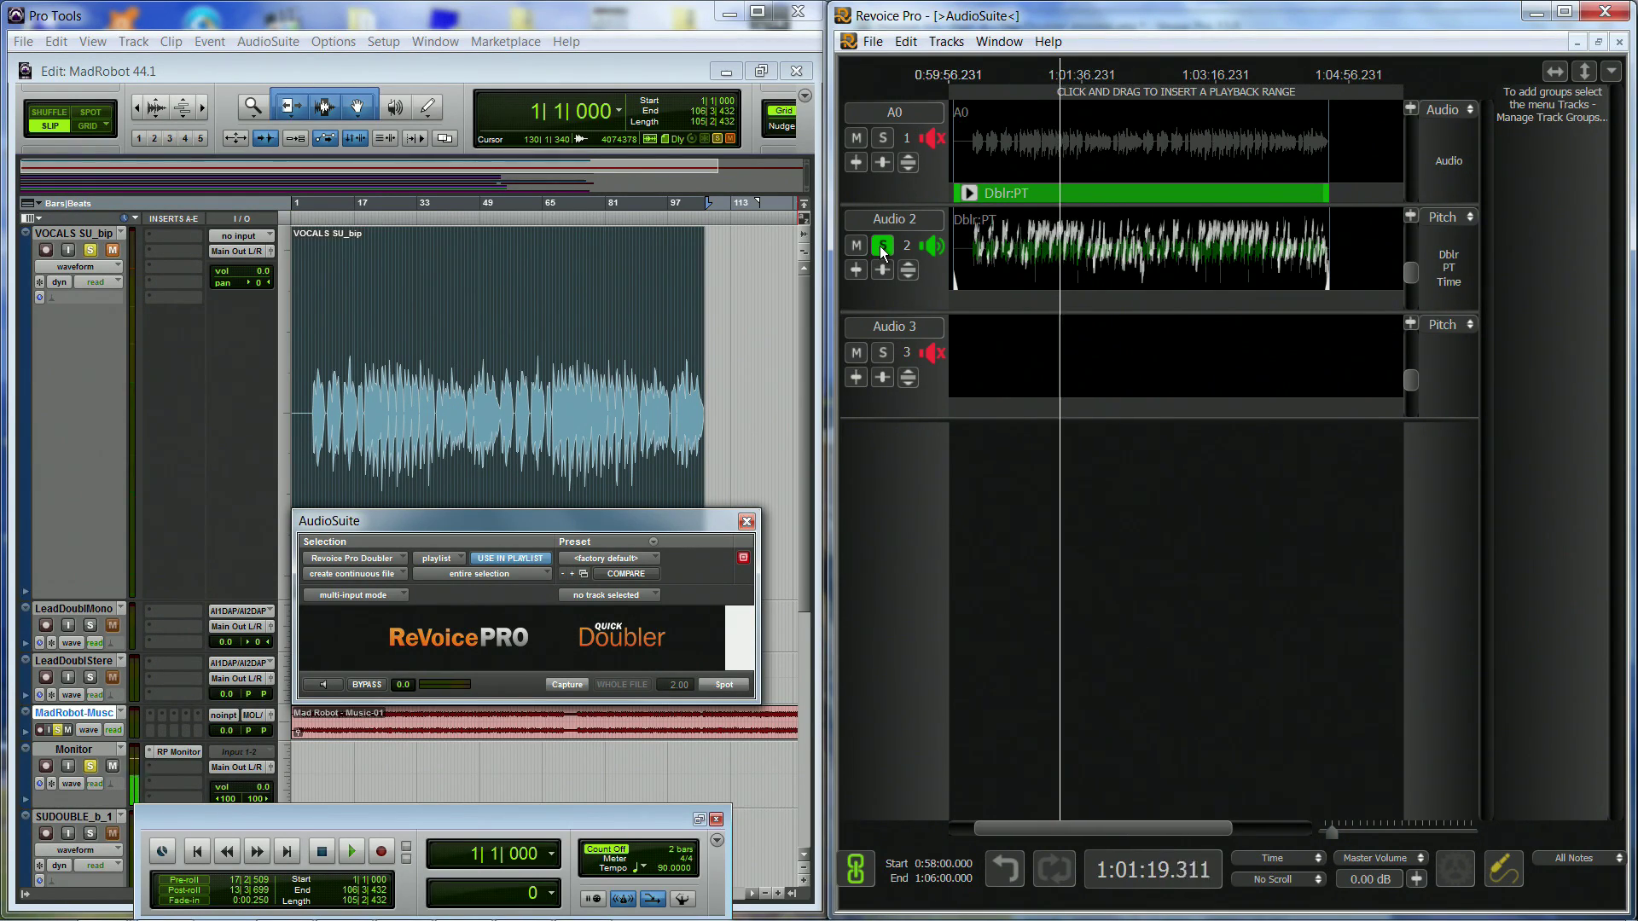
click(882, 247)
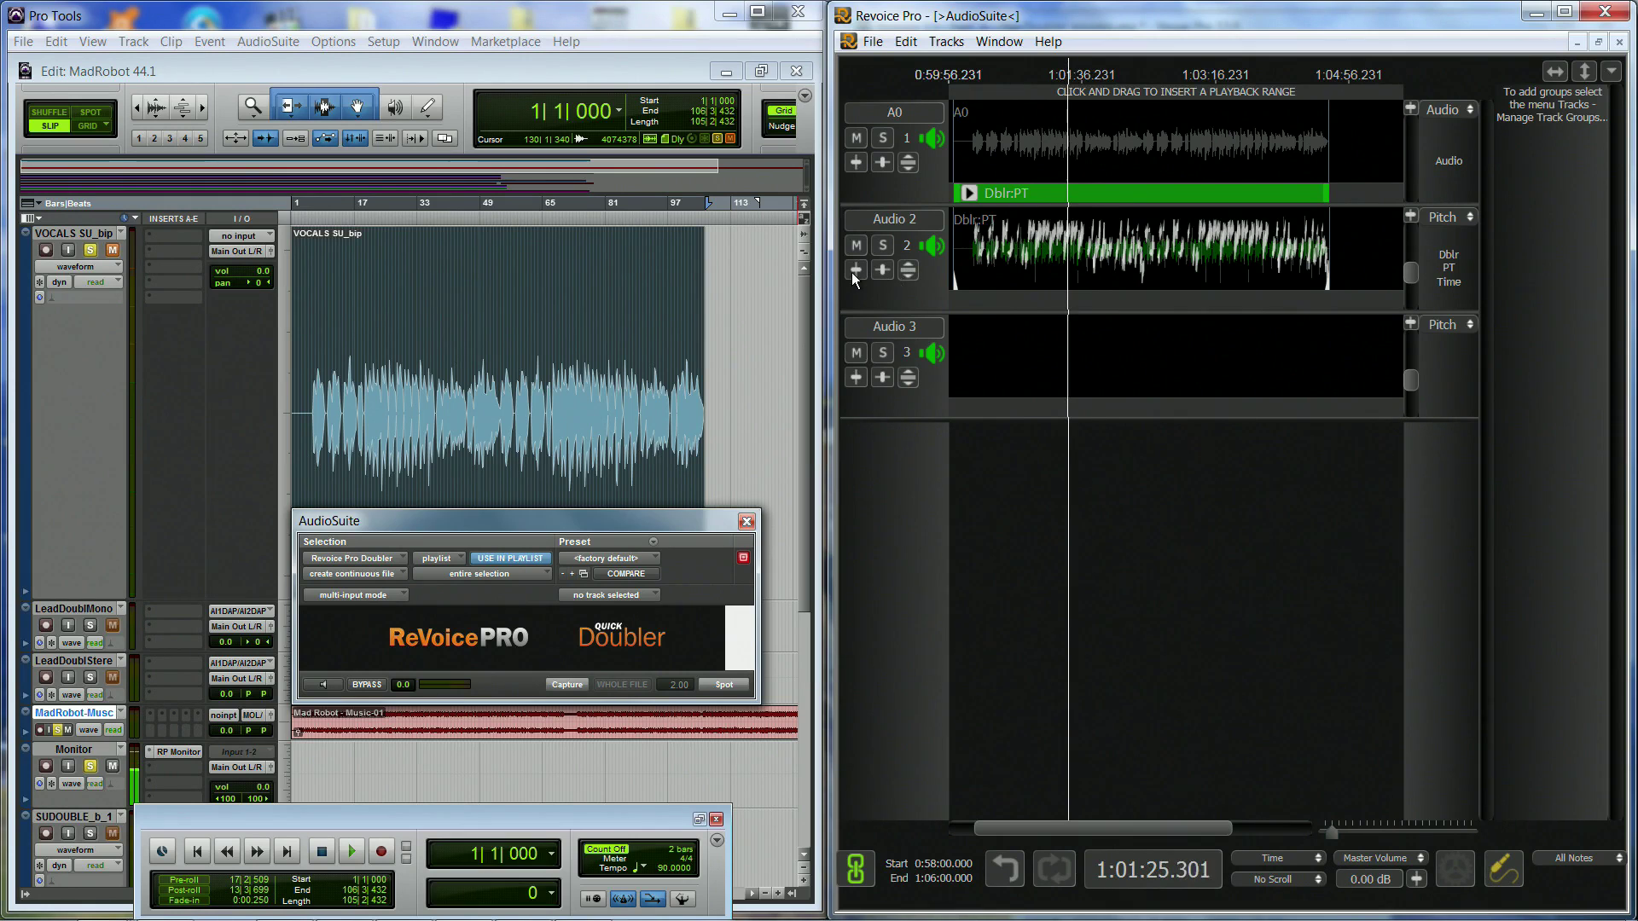
Step: Lower the Audio 2 double track's playback level to about -10 dB
click(853, 275)
mouse_move(883, 285)
mouse_down()
mouse_move(879, 307)
mouse_move(887, 295)
mouse_up()
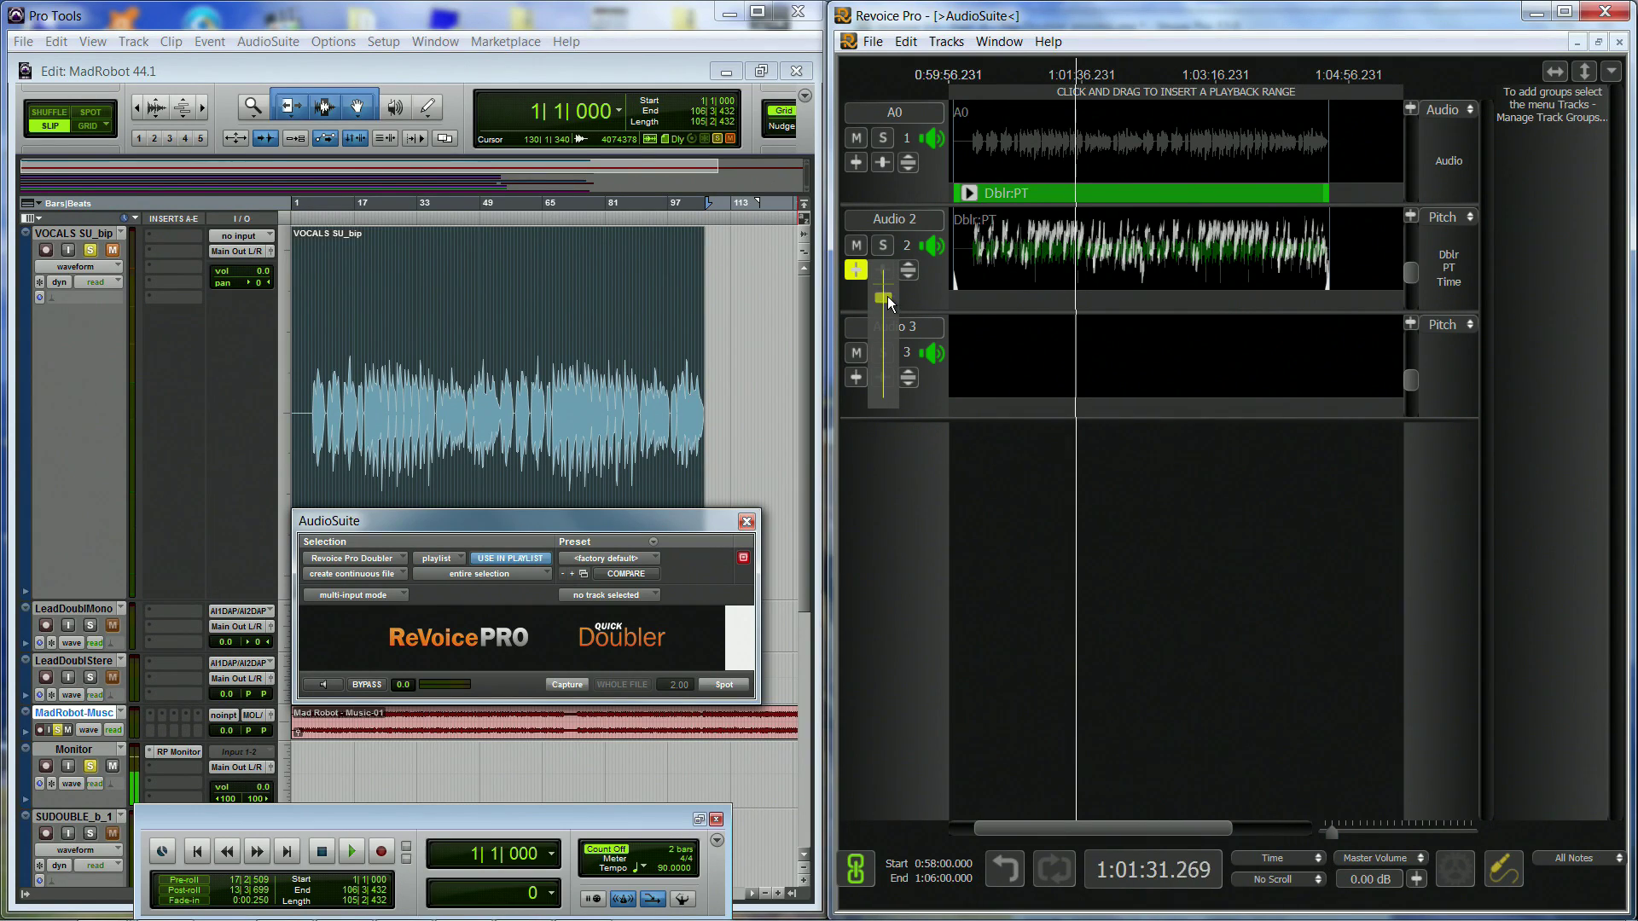
click(856, 270)
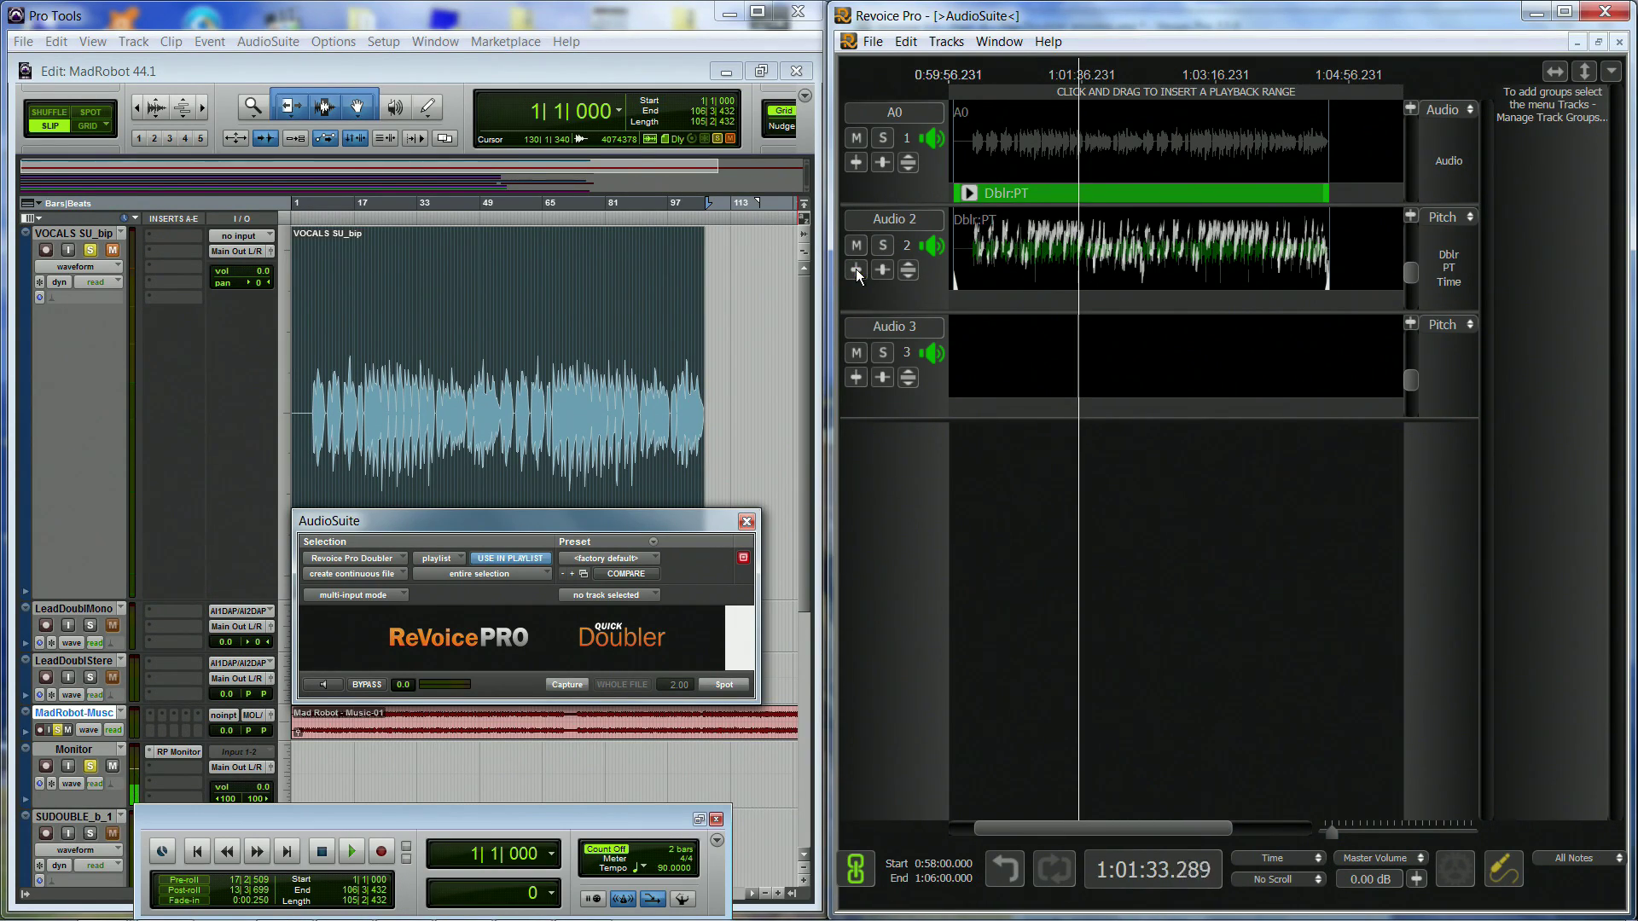
Step: Mute and unmute Audio 2 twice during playback to compare the guide alone with guide plus double
click(857, 244)
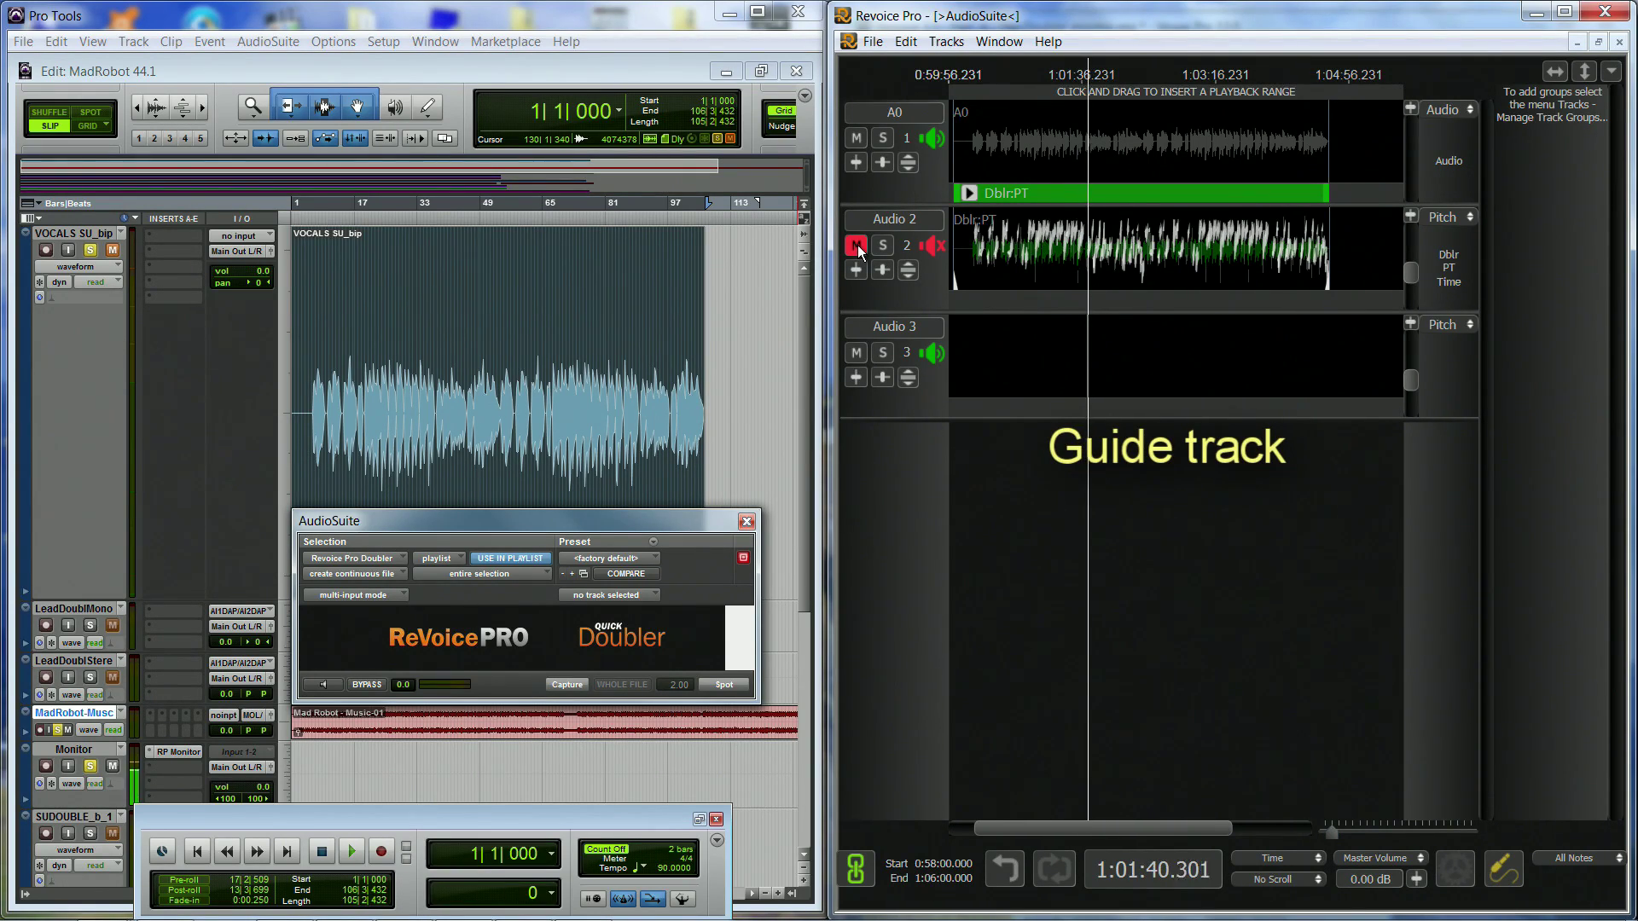
click(857, 244)
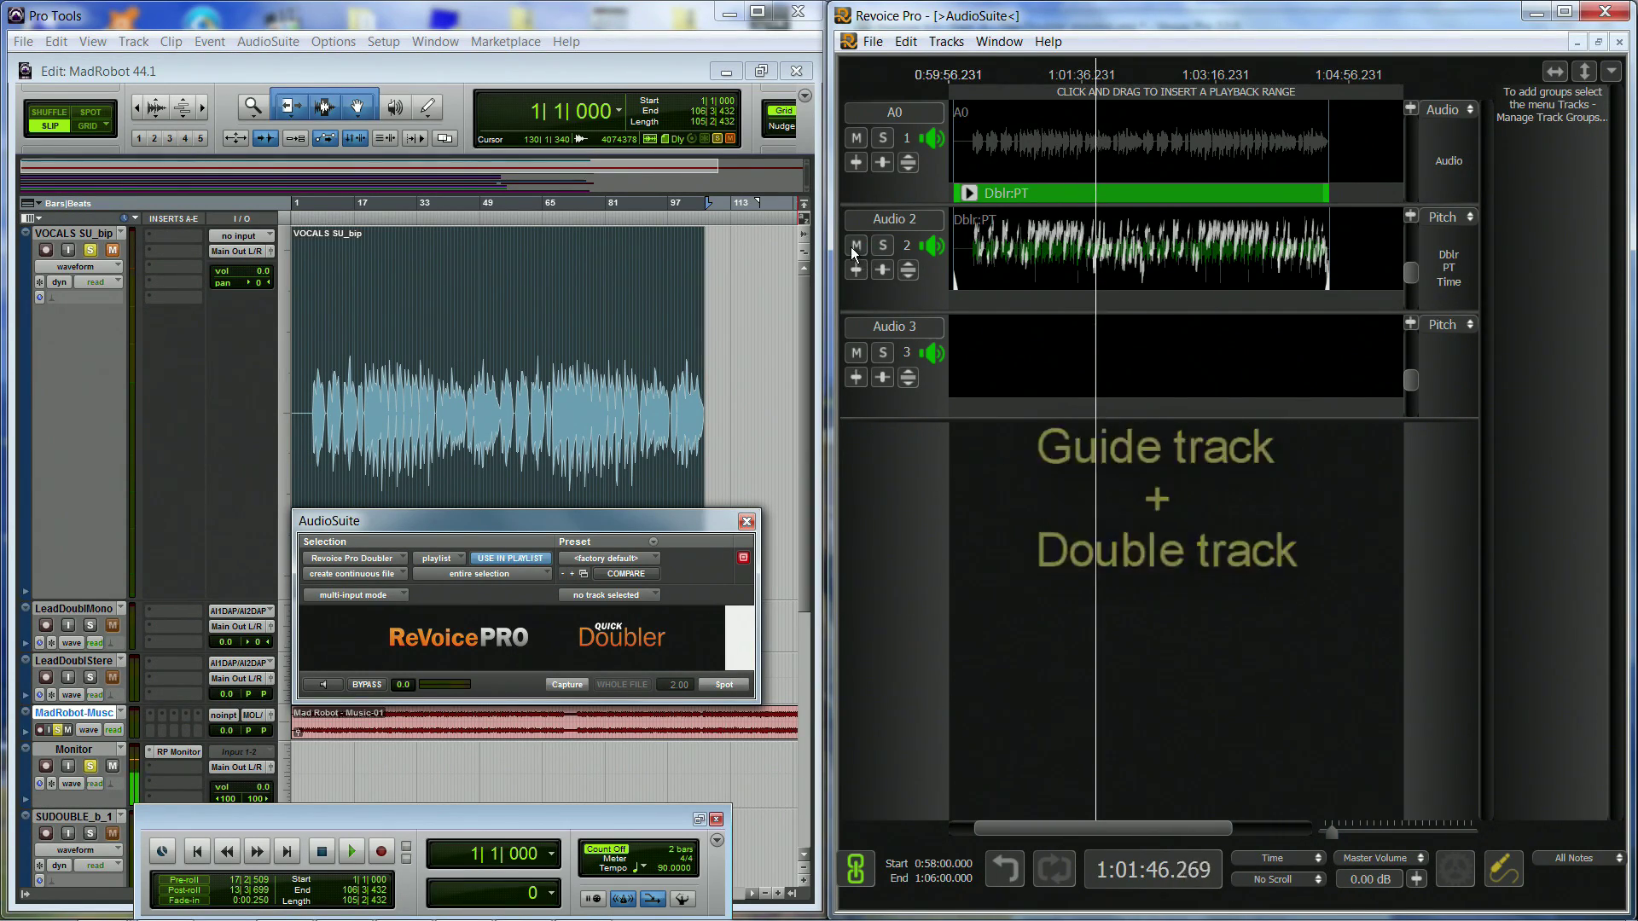
click(857, 245)
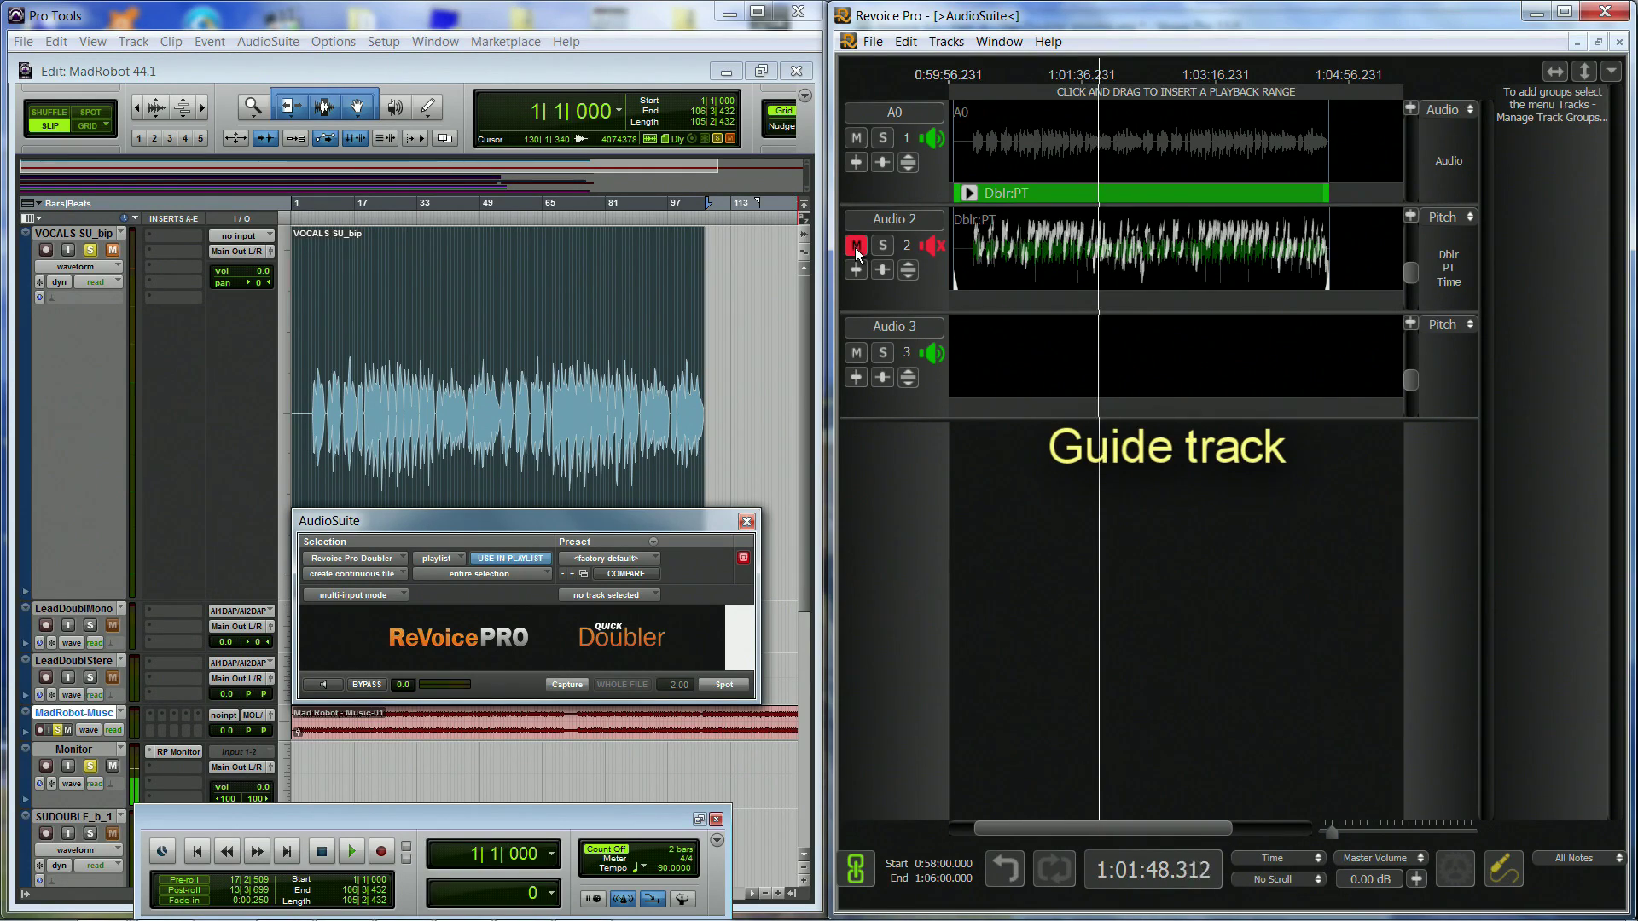
click(857, 245)
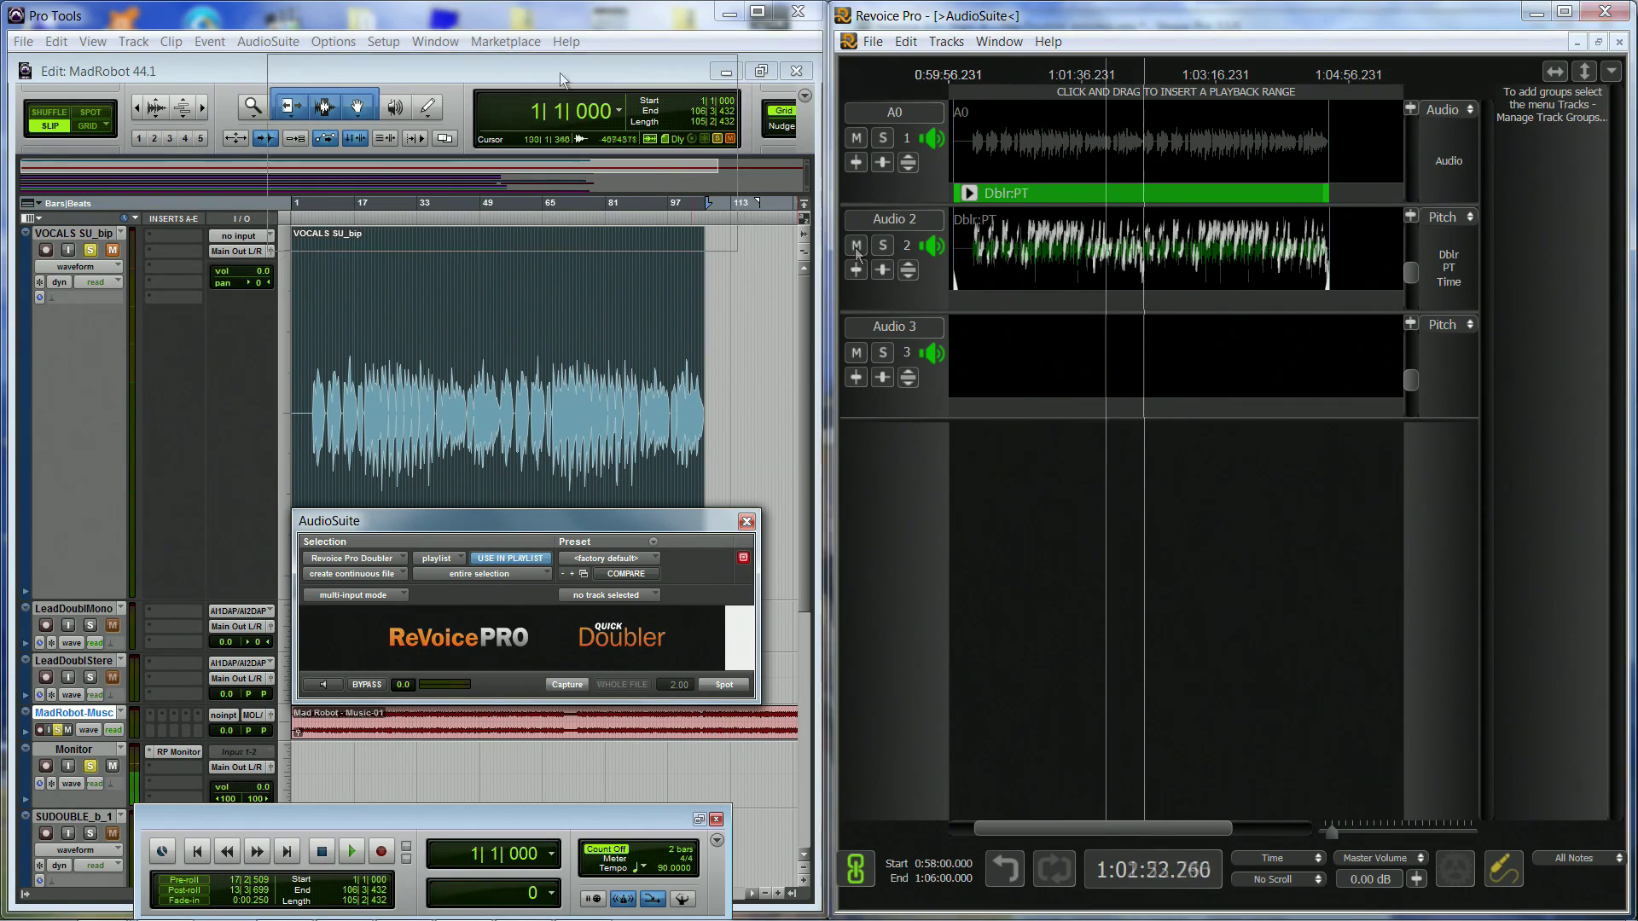
Step: Switch to Pro Tools, make a selection on the LeadDoublMono track and spot the doubled vocal there from the AudioSuite plug-in
drag(512, 520, 488, 67)
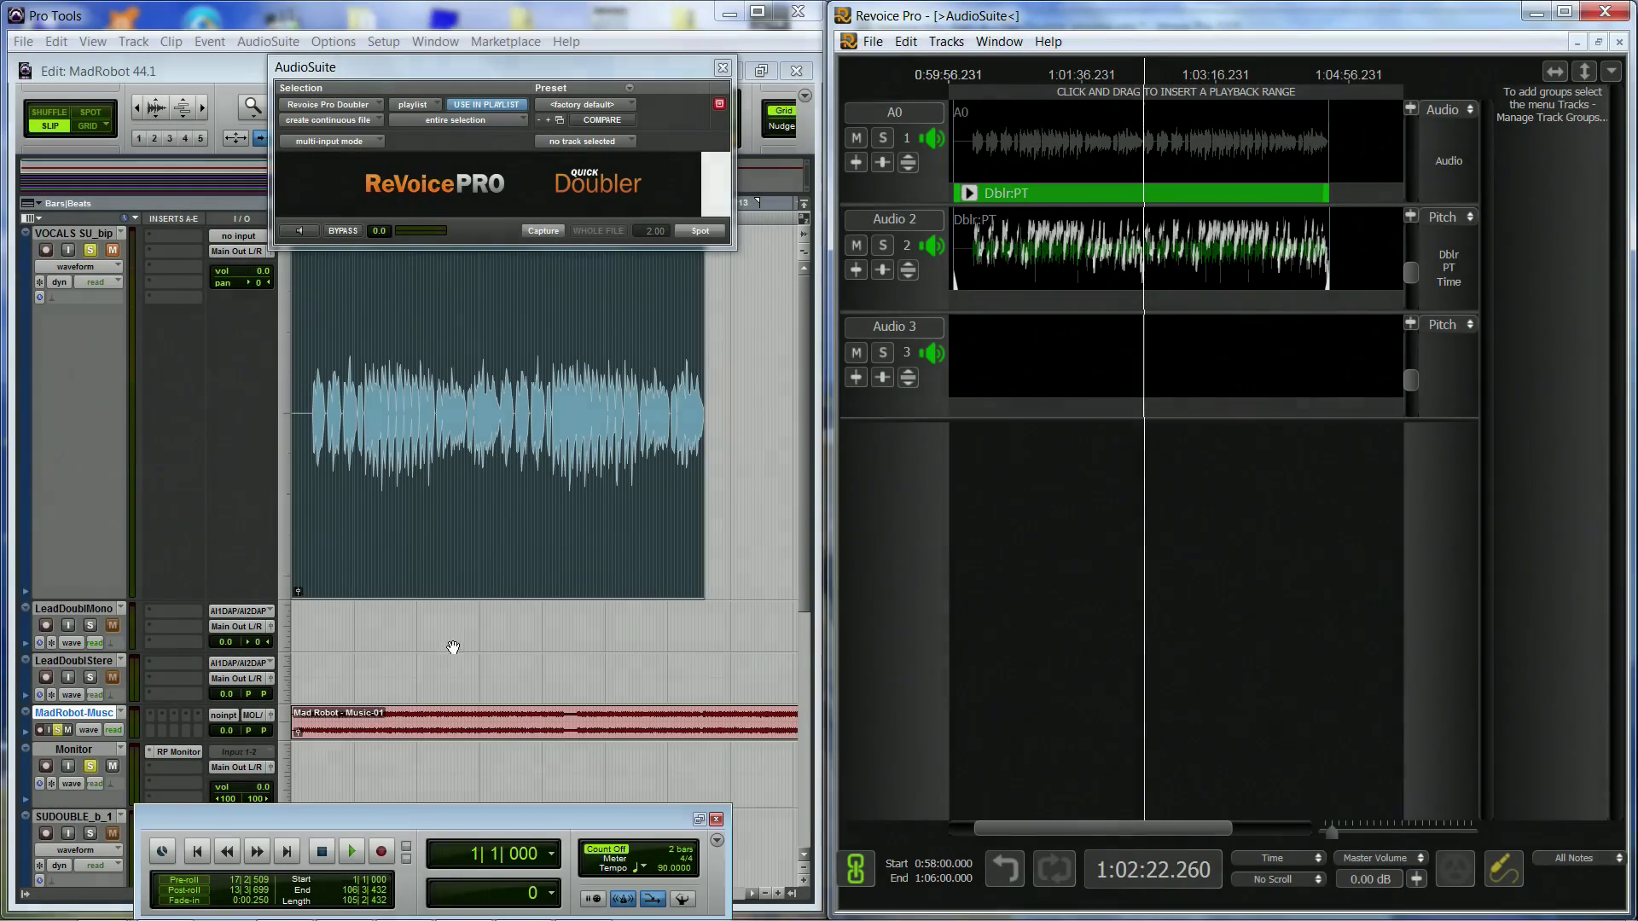
click(419, 623)
drag(438, 623, 365, 631)
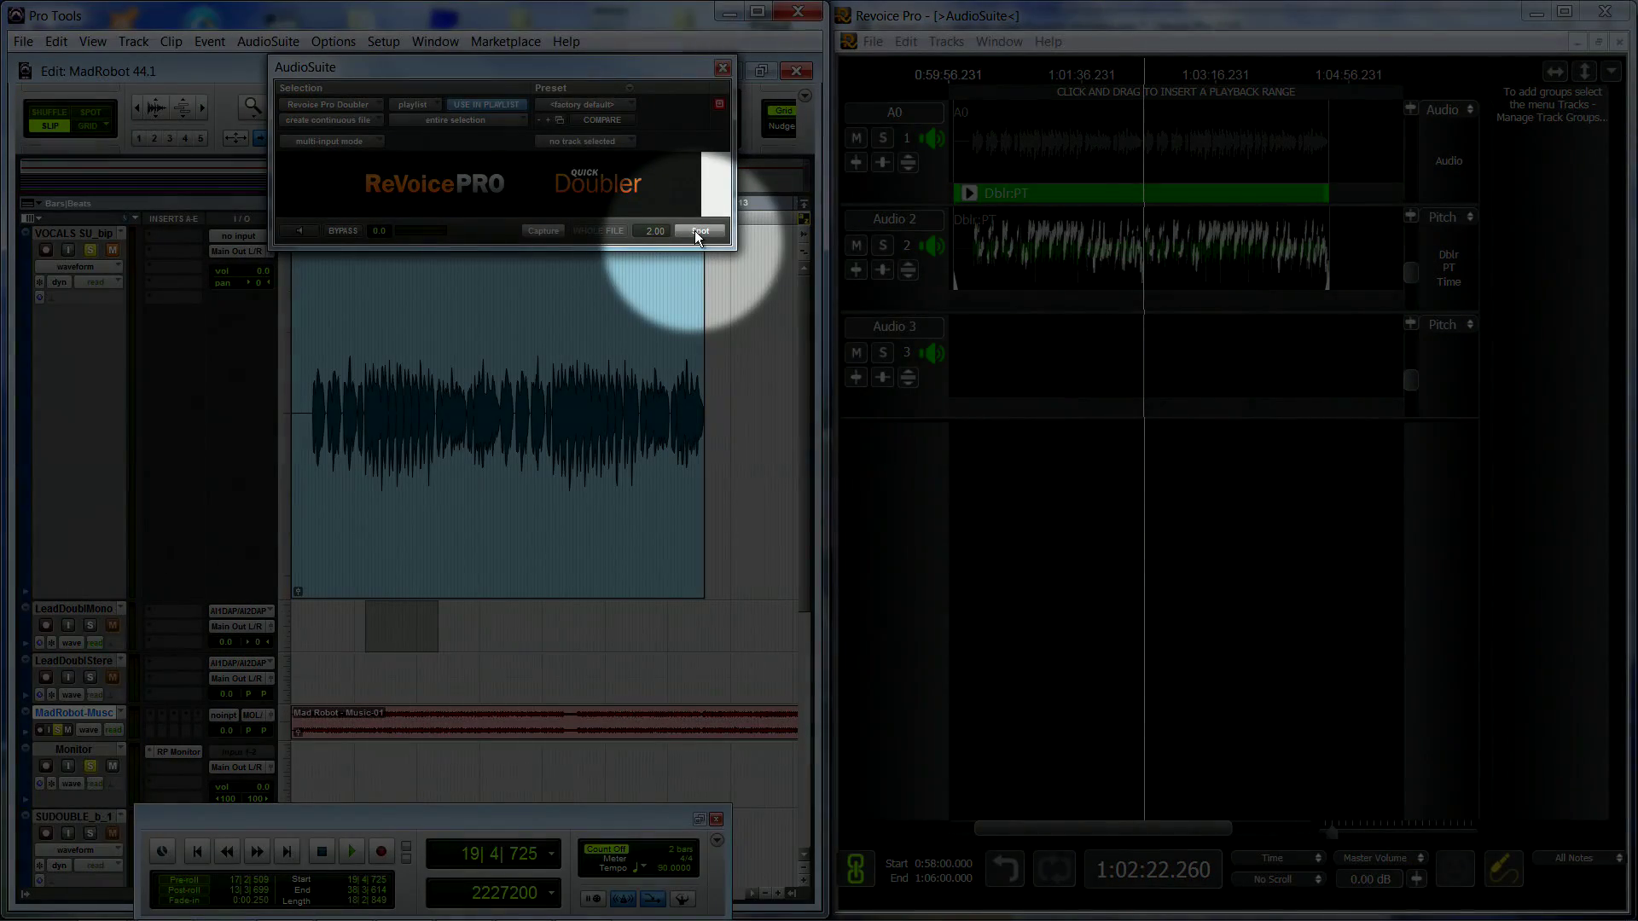
click(695, 230)
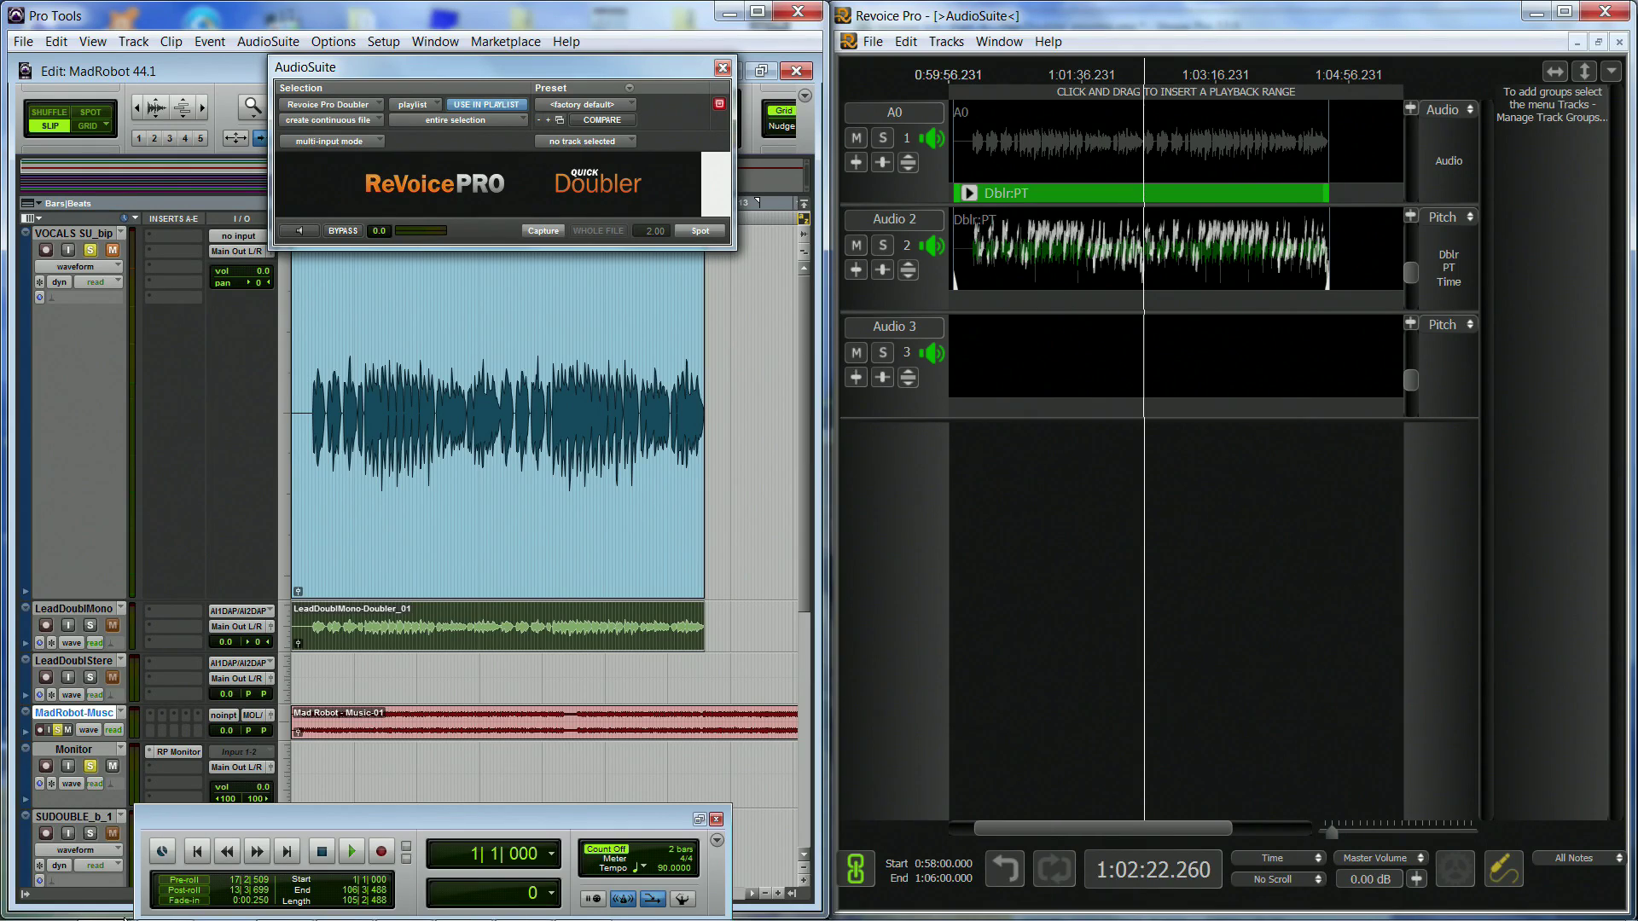
Step: Maximize Revoice Pro, open the Doubler process settings on track A0 and save the Mono Vocal Mild settings as a version
mouse_move(285, 915)
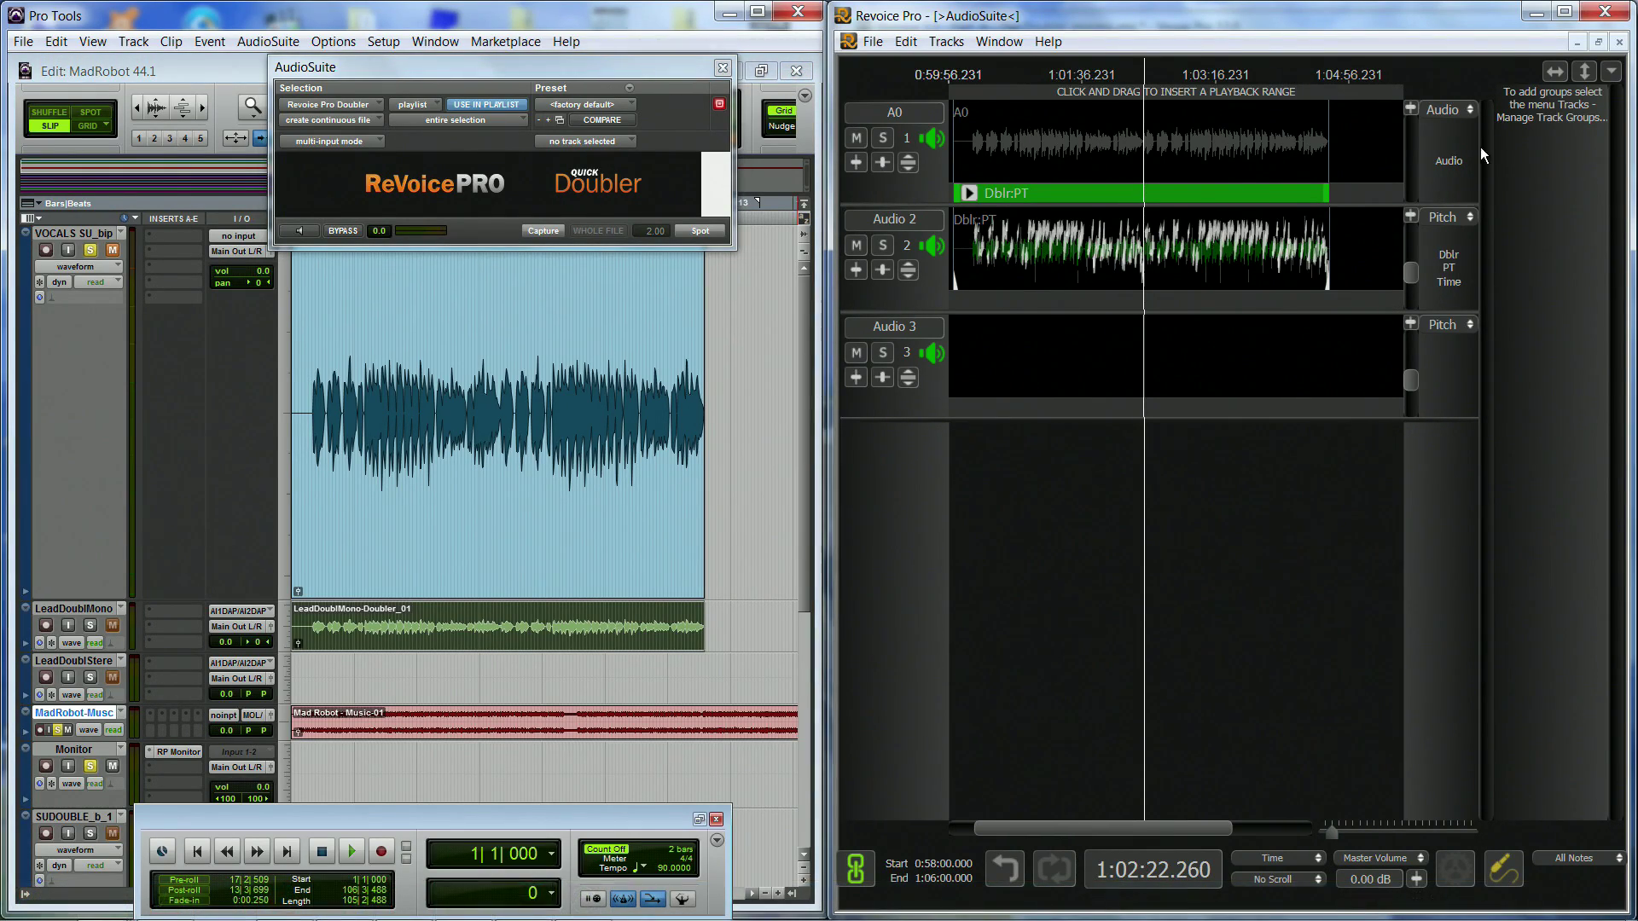
click(1565, 12)
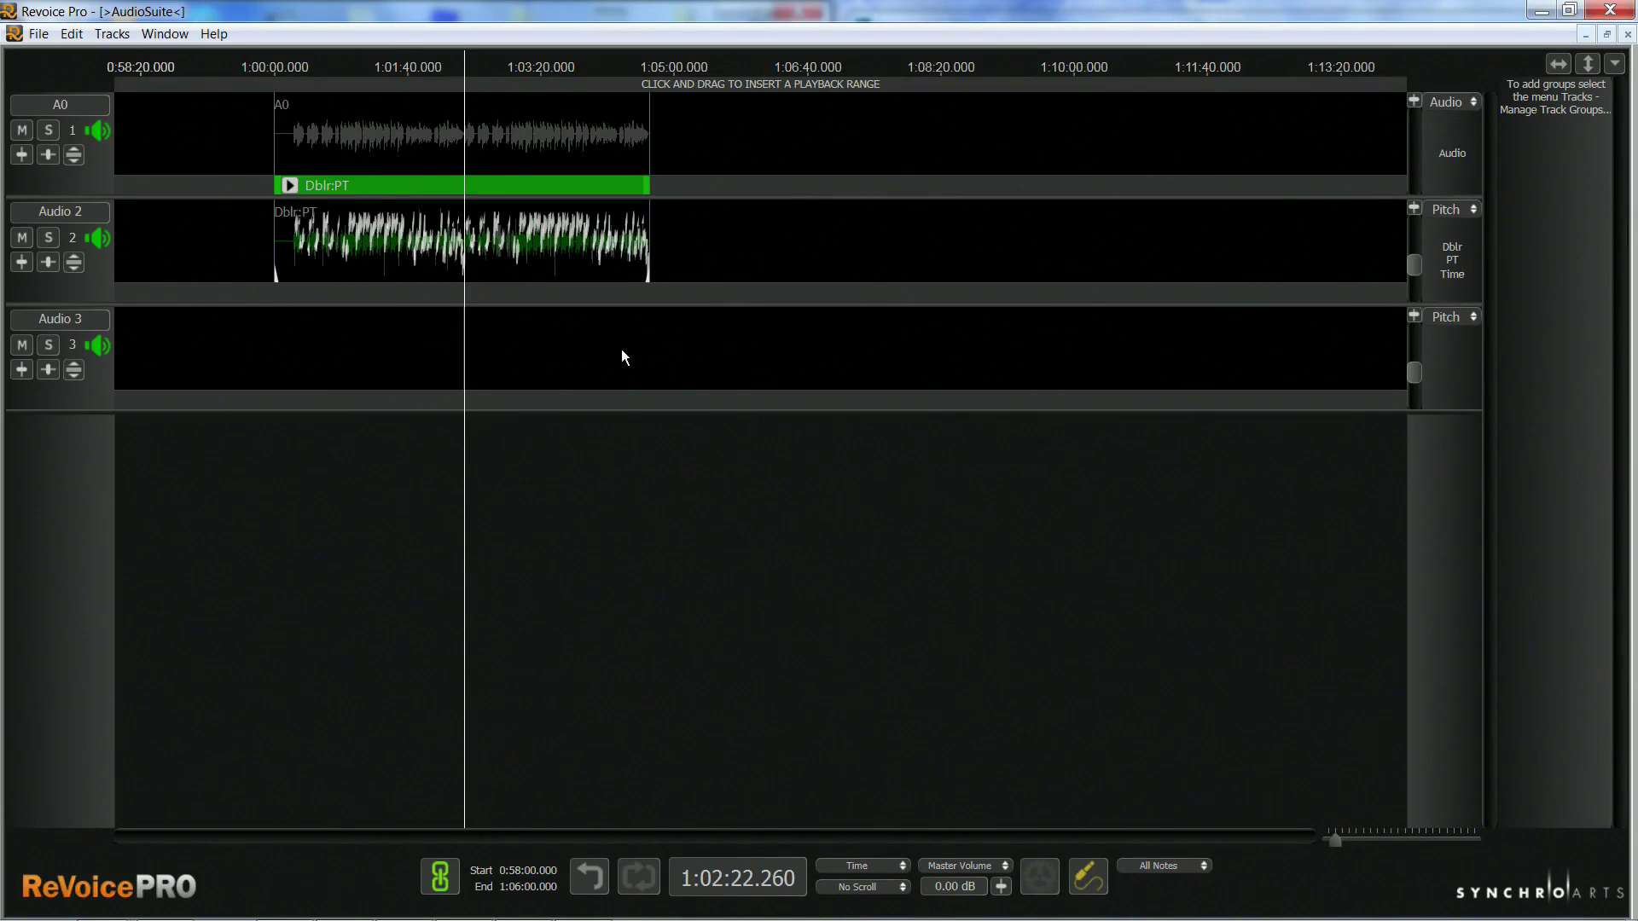
click(290, 185)
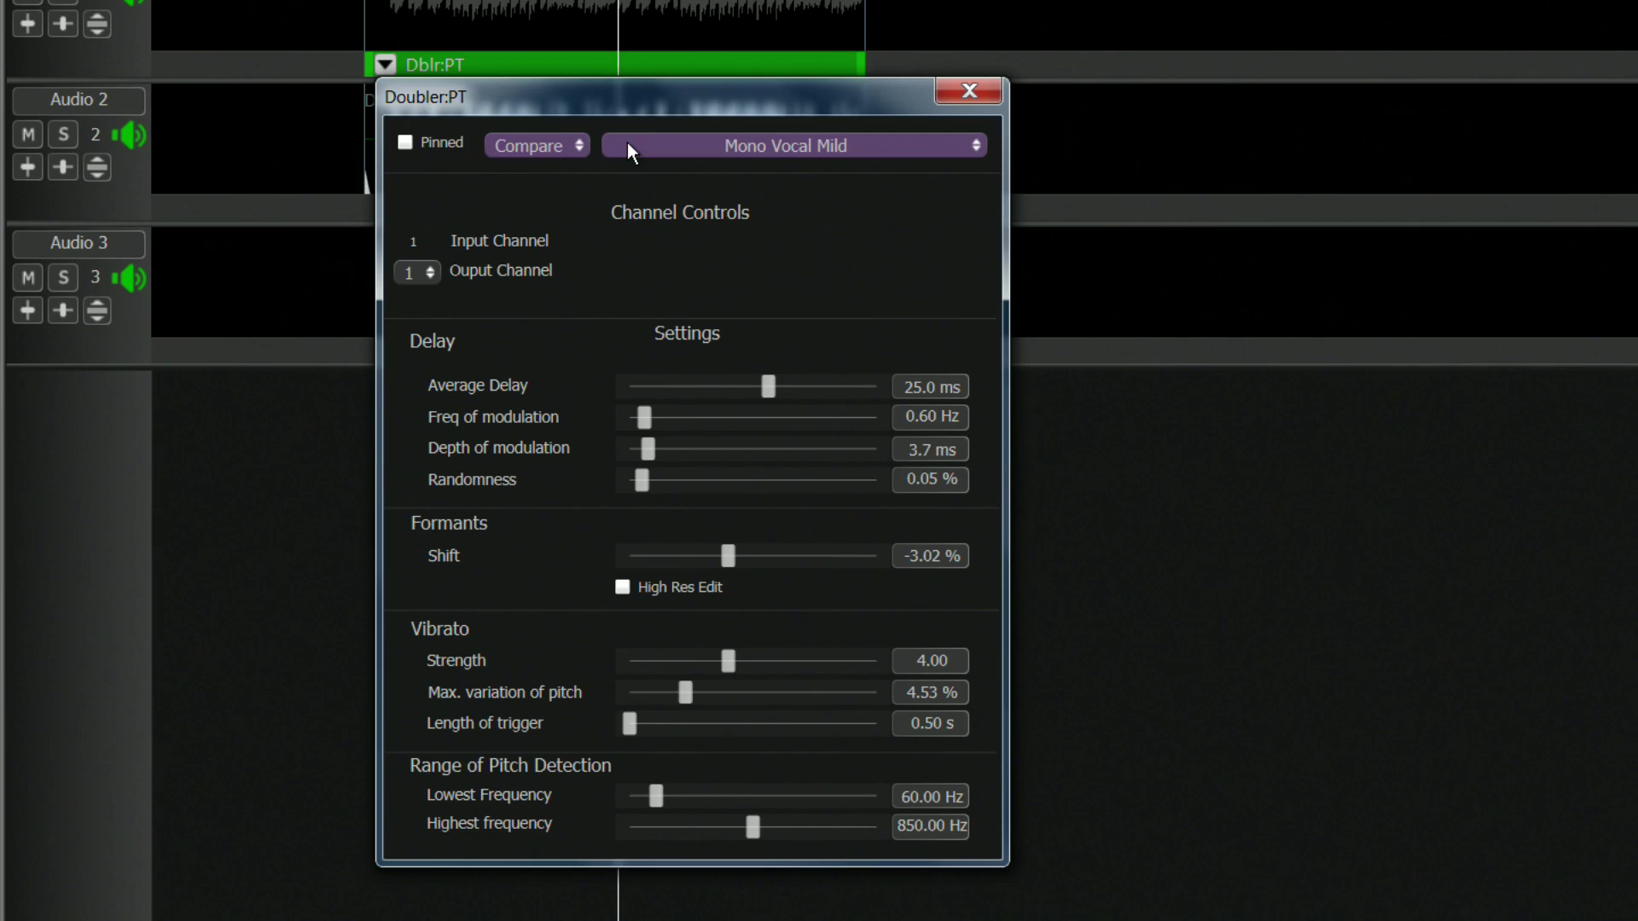
click(578, 147)
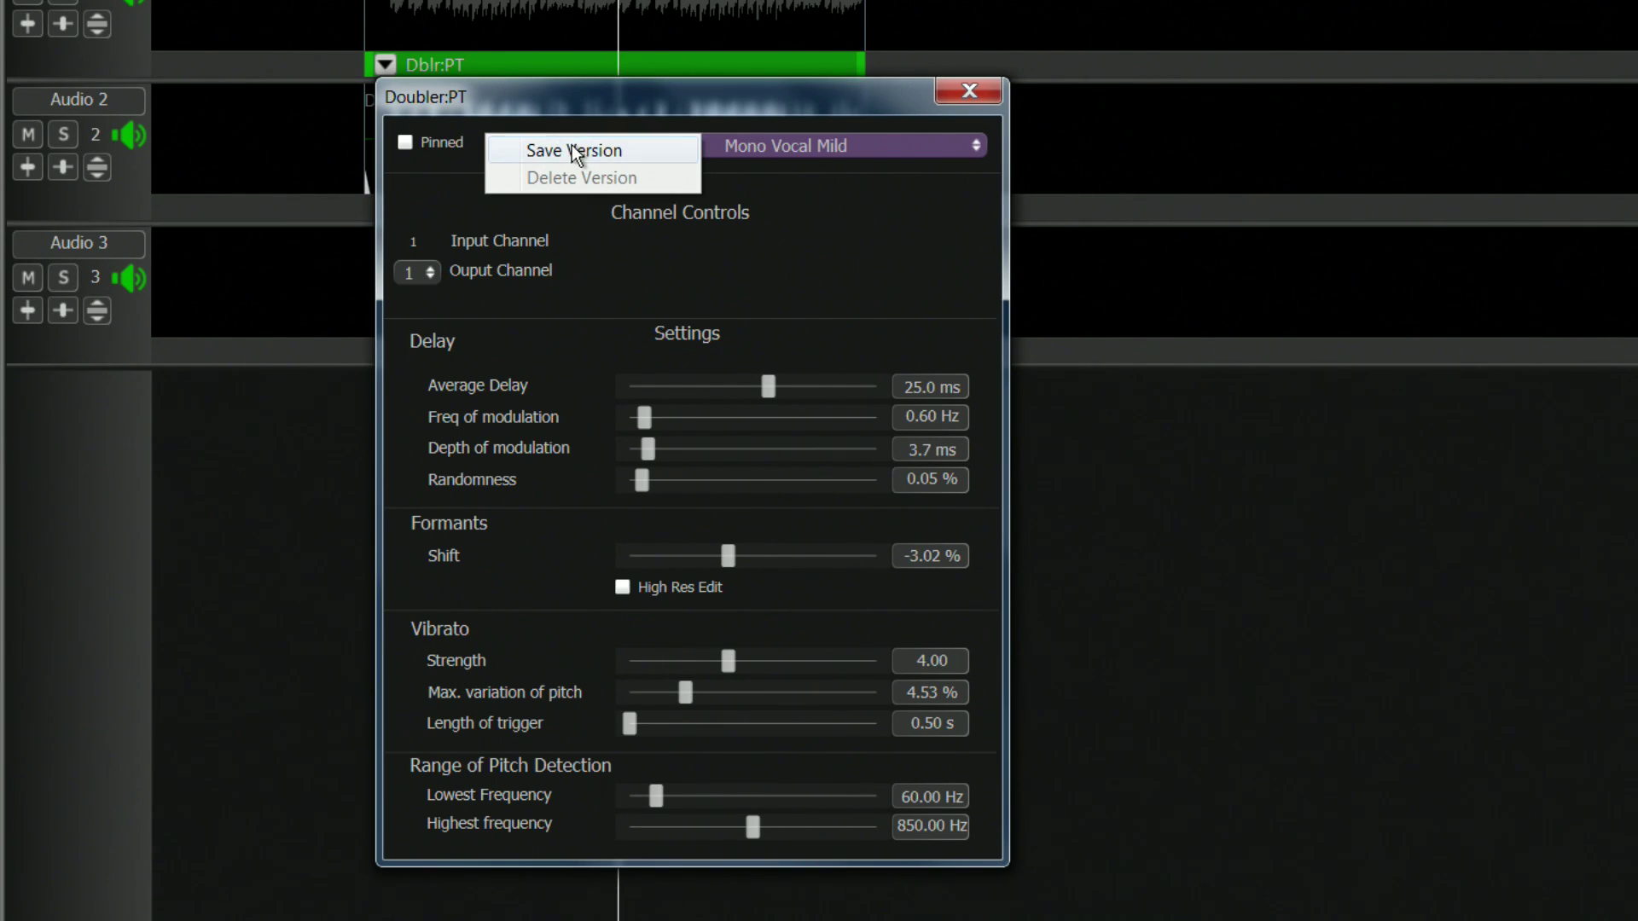
click(566, 148)
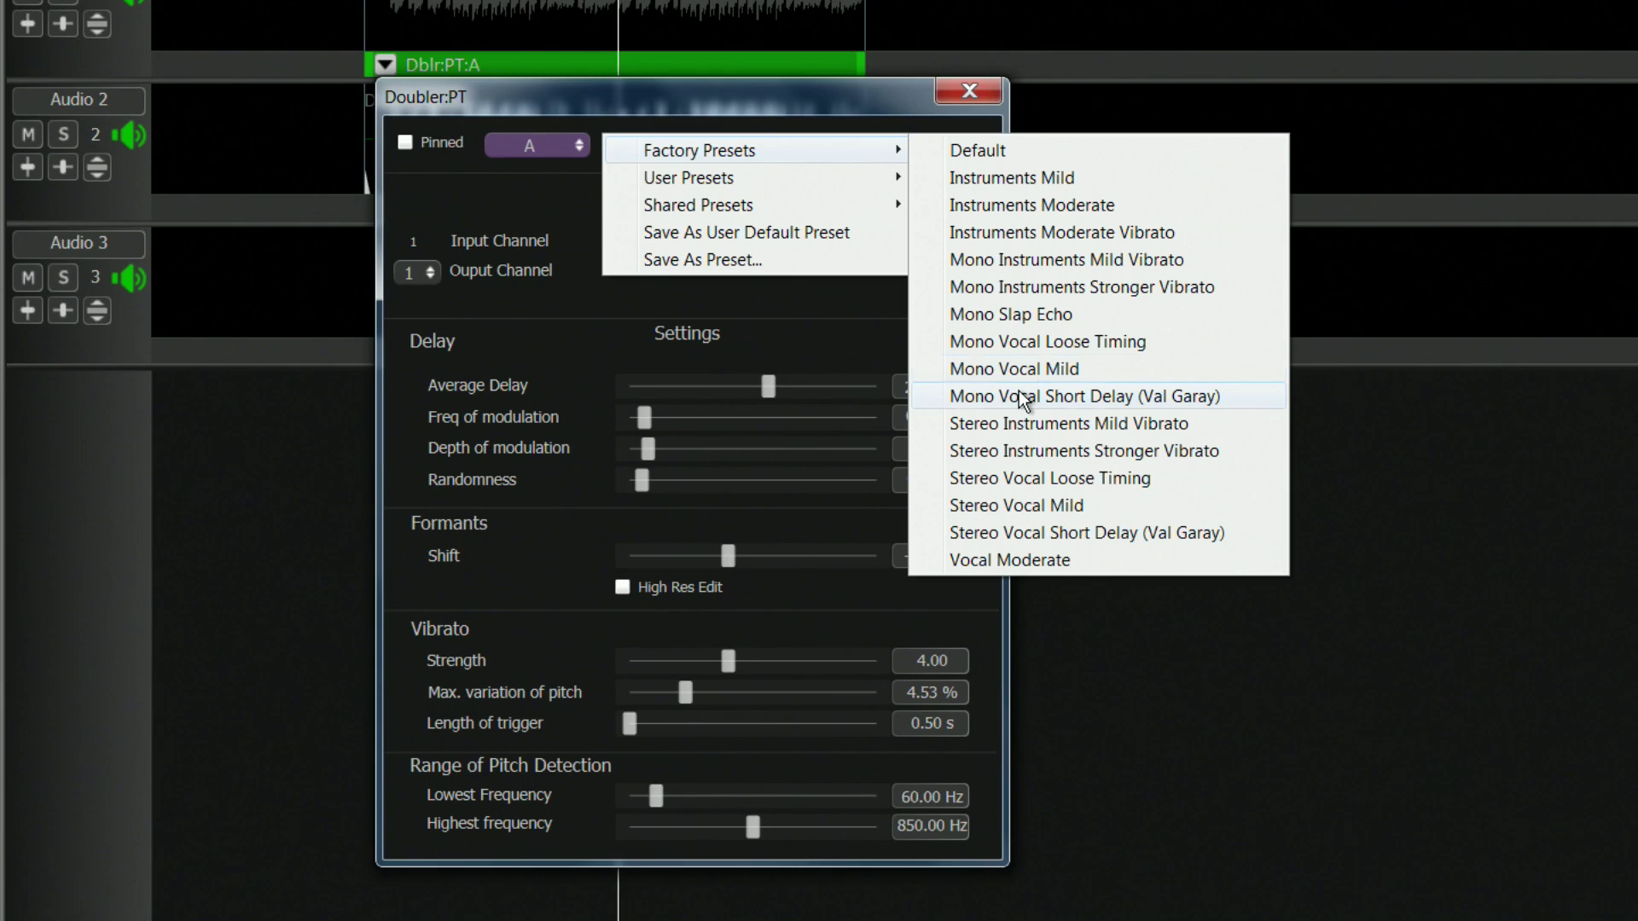
Step: Apply the Mono Vocal Loose Timing factory preset, save it as another version and switch back to version A
click(1039, 342)
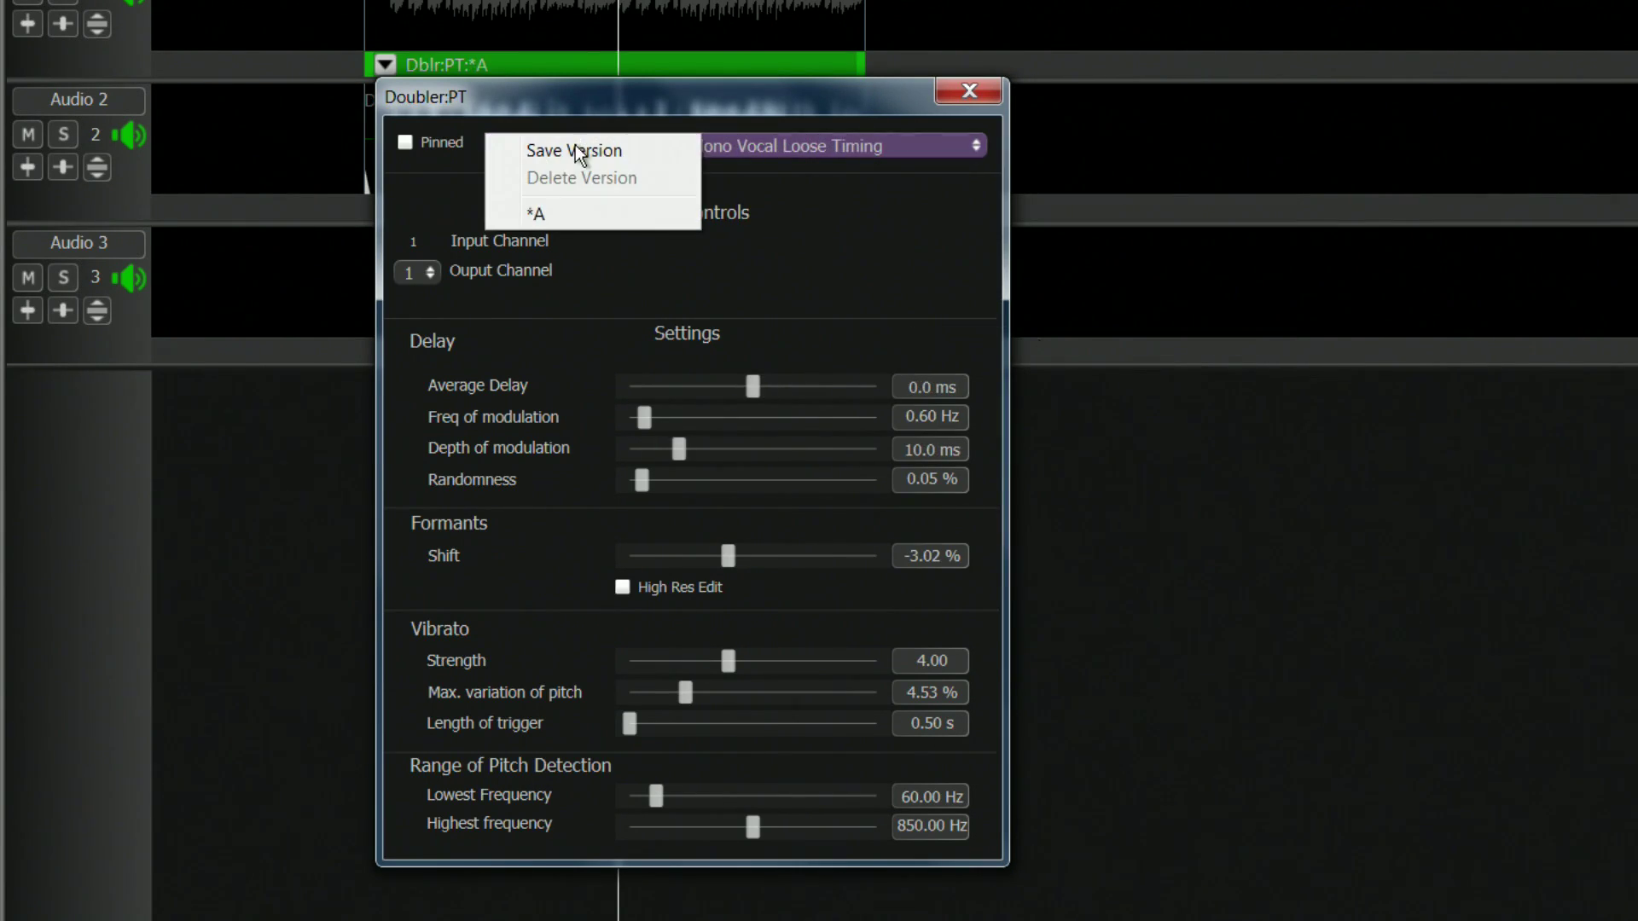
click(565, 150)
click(561, 150)
click(529, 240)
Step: Open the dialog for saving the Doubler settings as a preset file
click(768, 146)
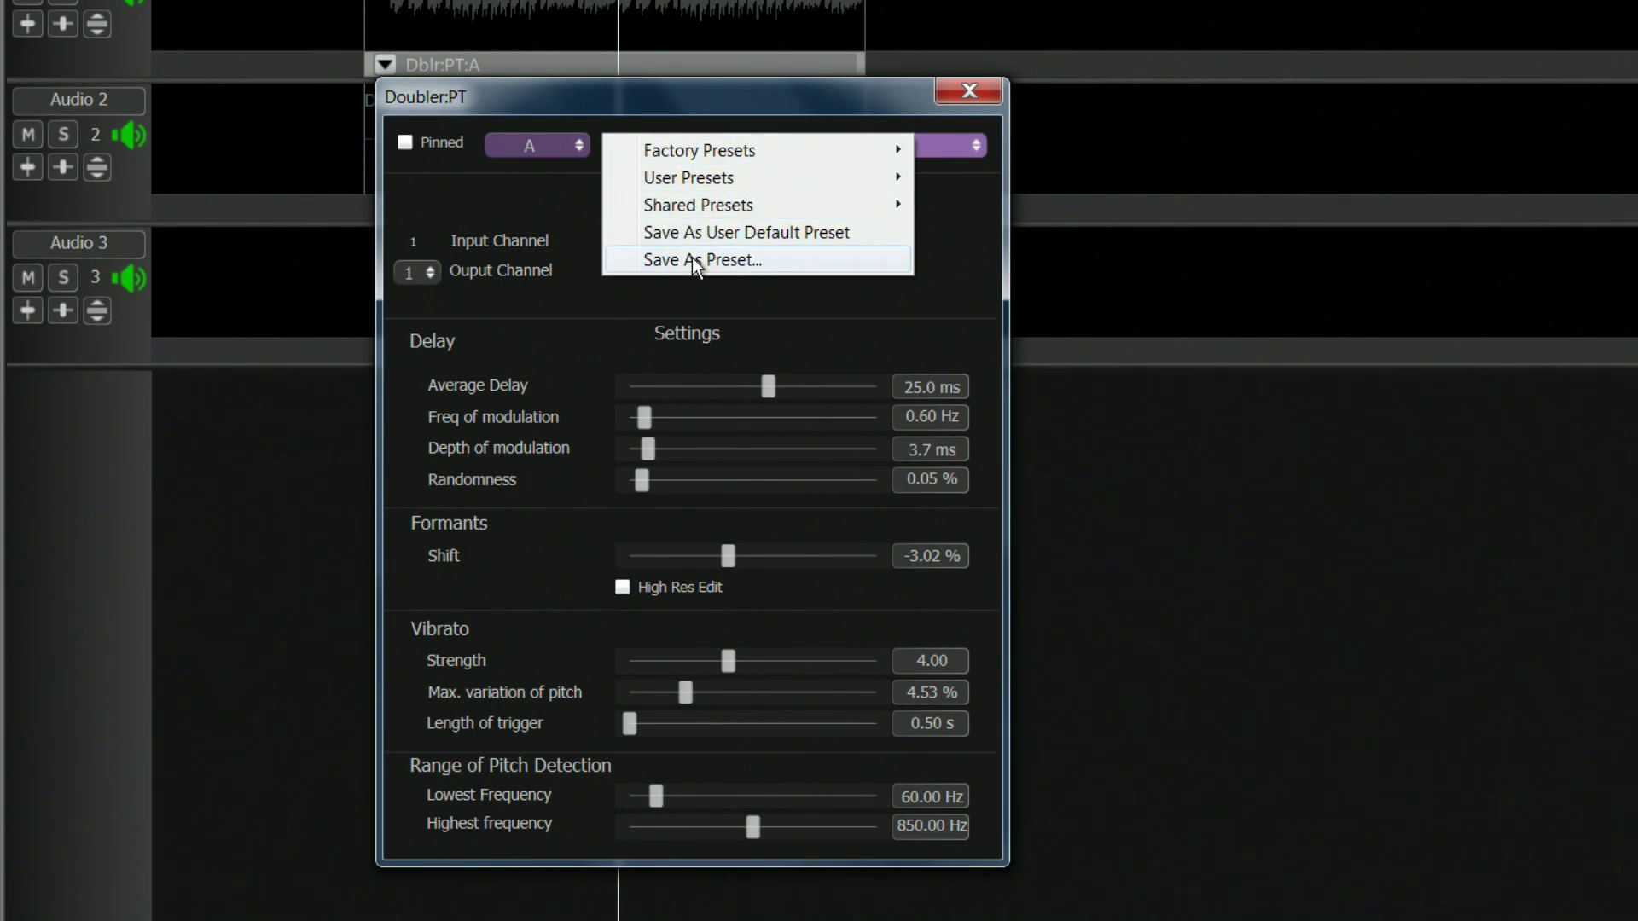
click(695, 260)
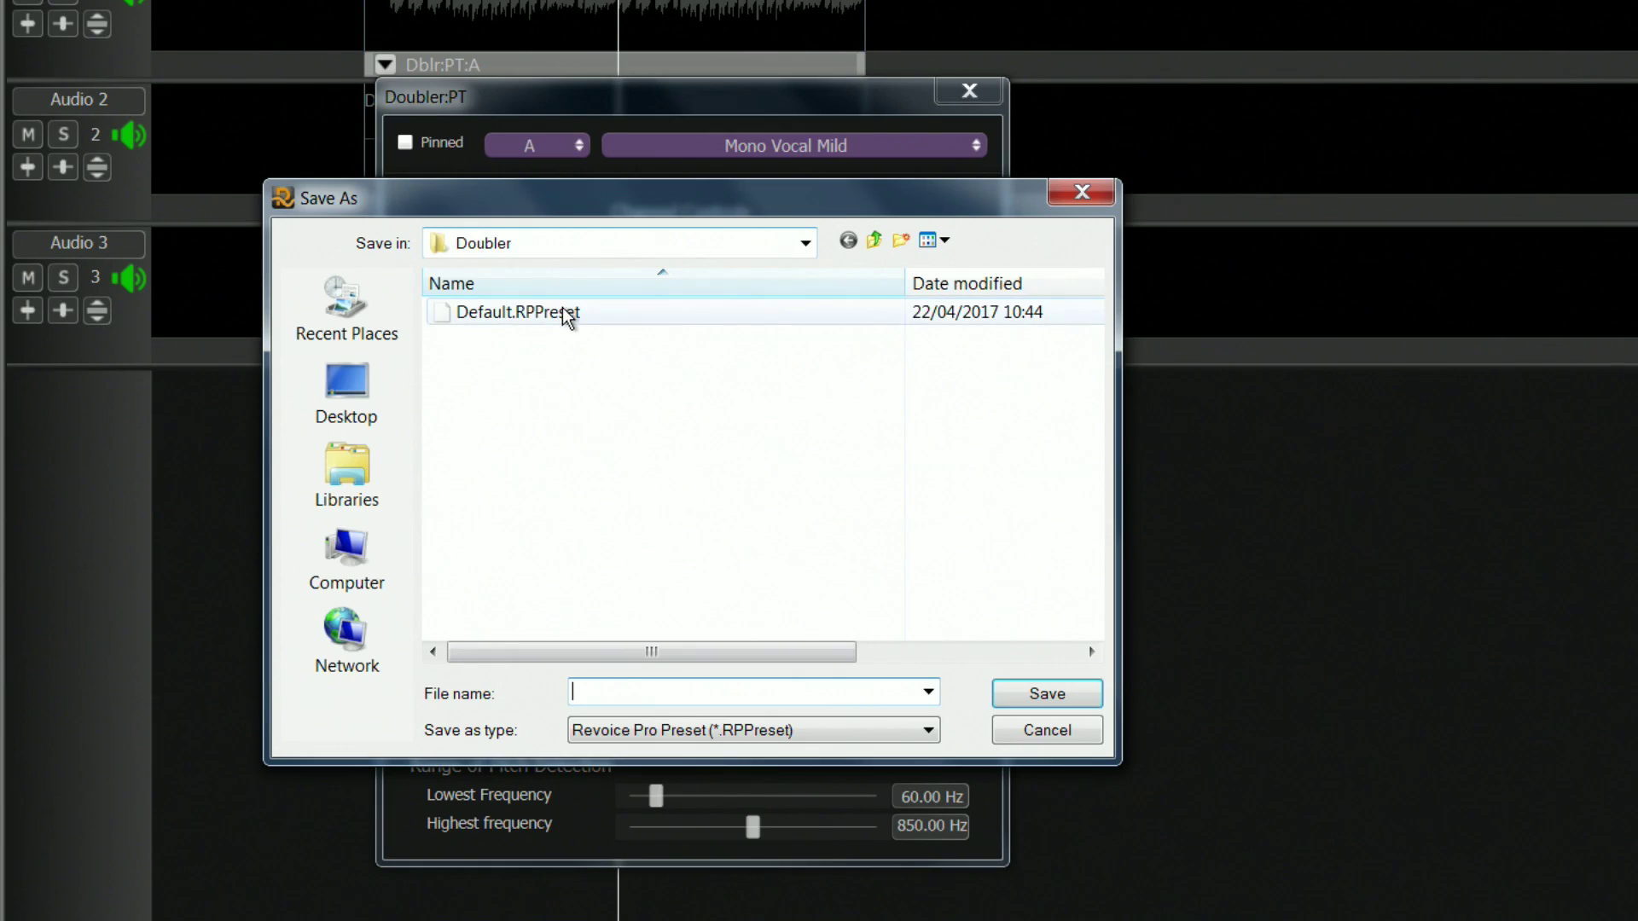
Step: Set the Doubler's output channels to 2 and enlarge the Audio 2 track to fill the view
click(754, 305)
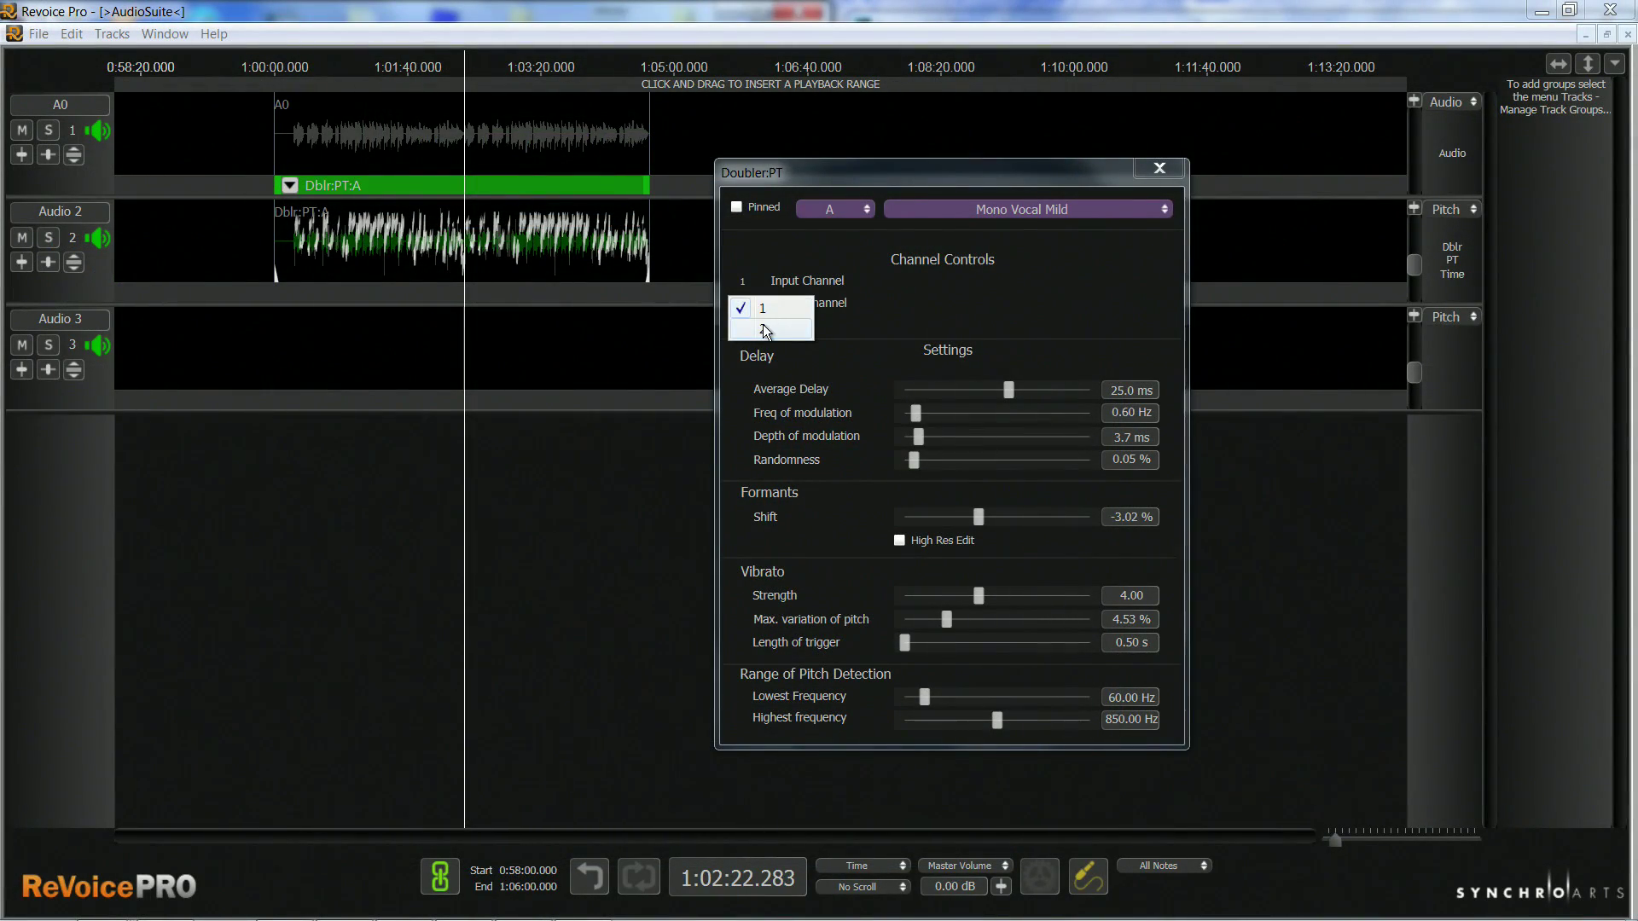
click(765, 330)
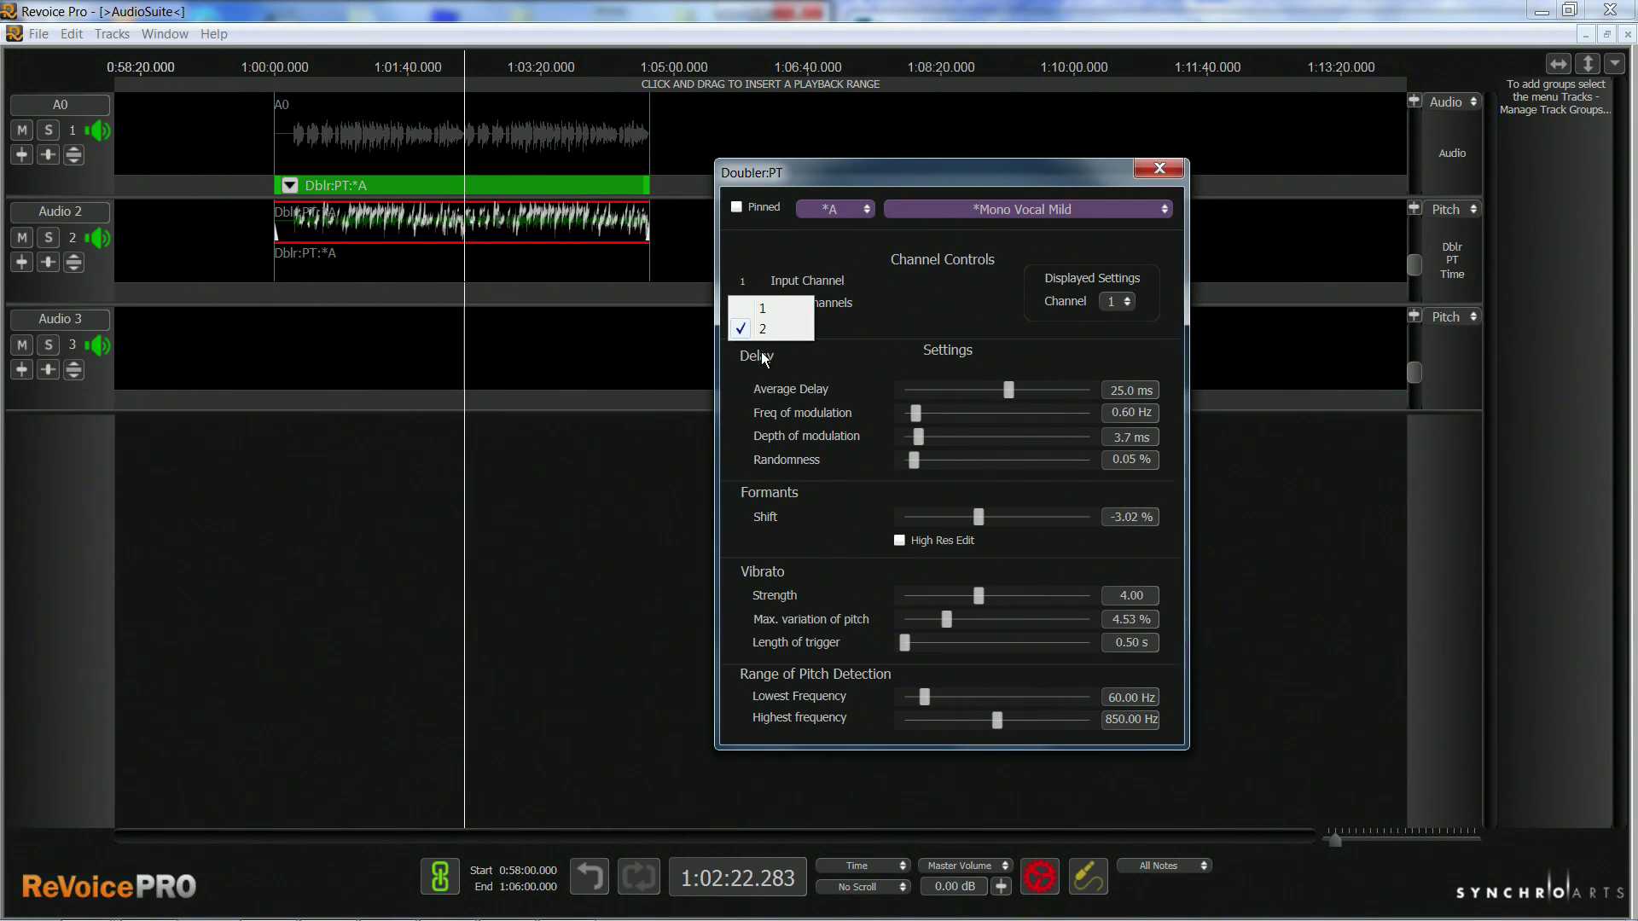
click(74, 263)
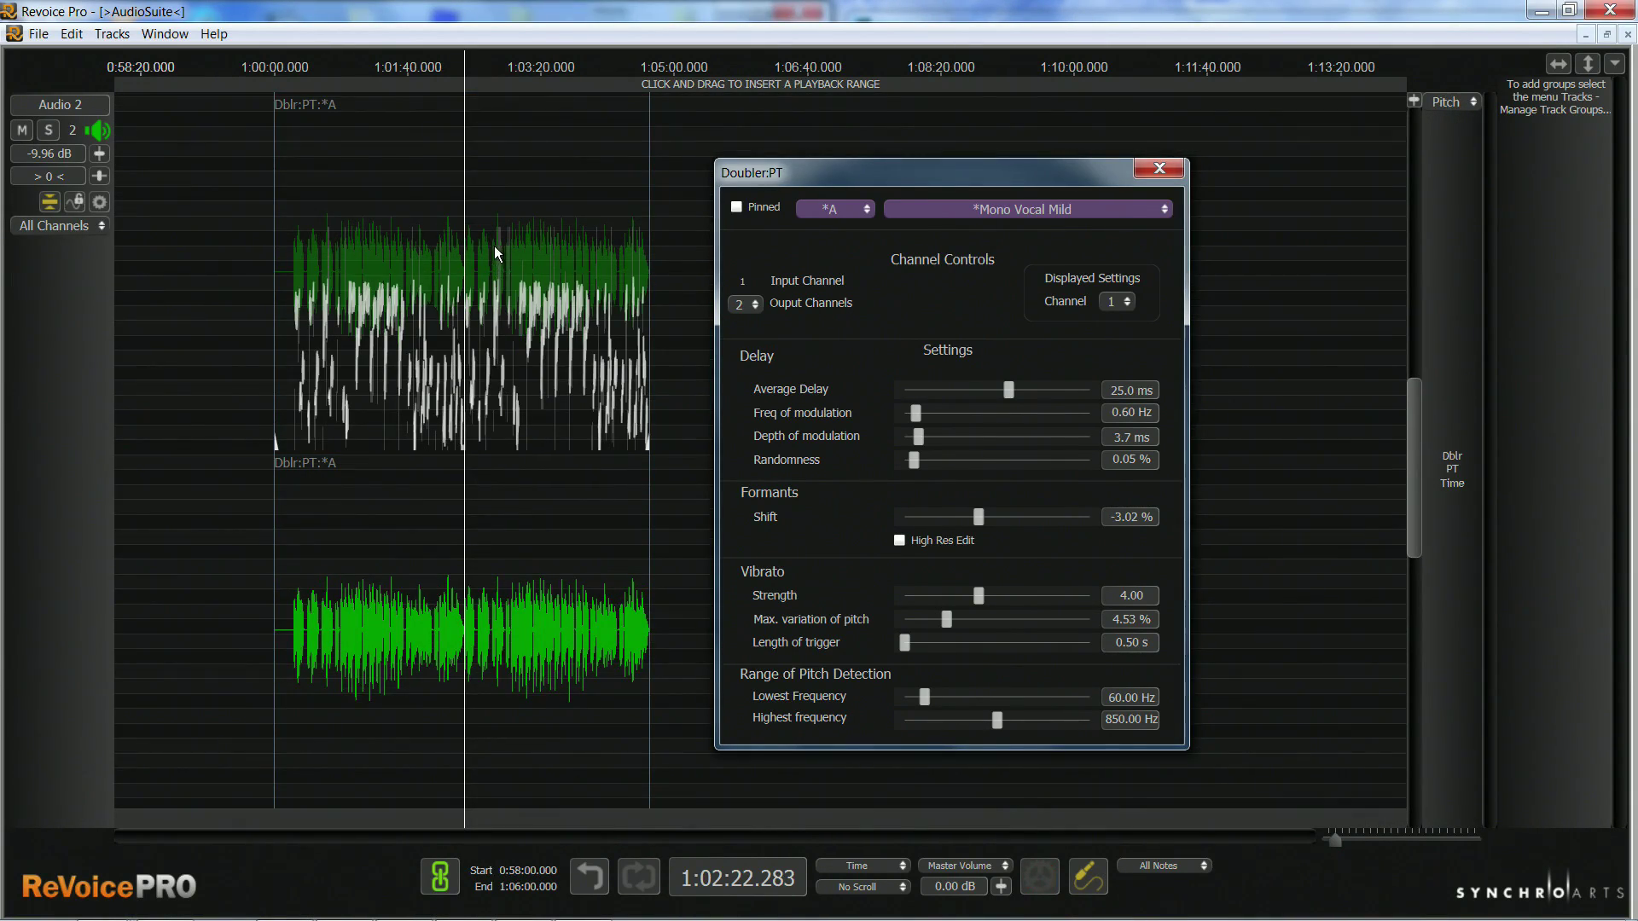
Step: Display the Doubler settings for channel 2 and return the display to channel 1
click(1124, 304)
click(1129, 323)
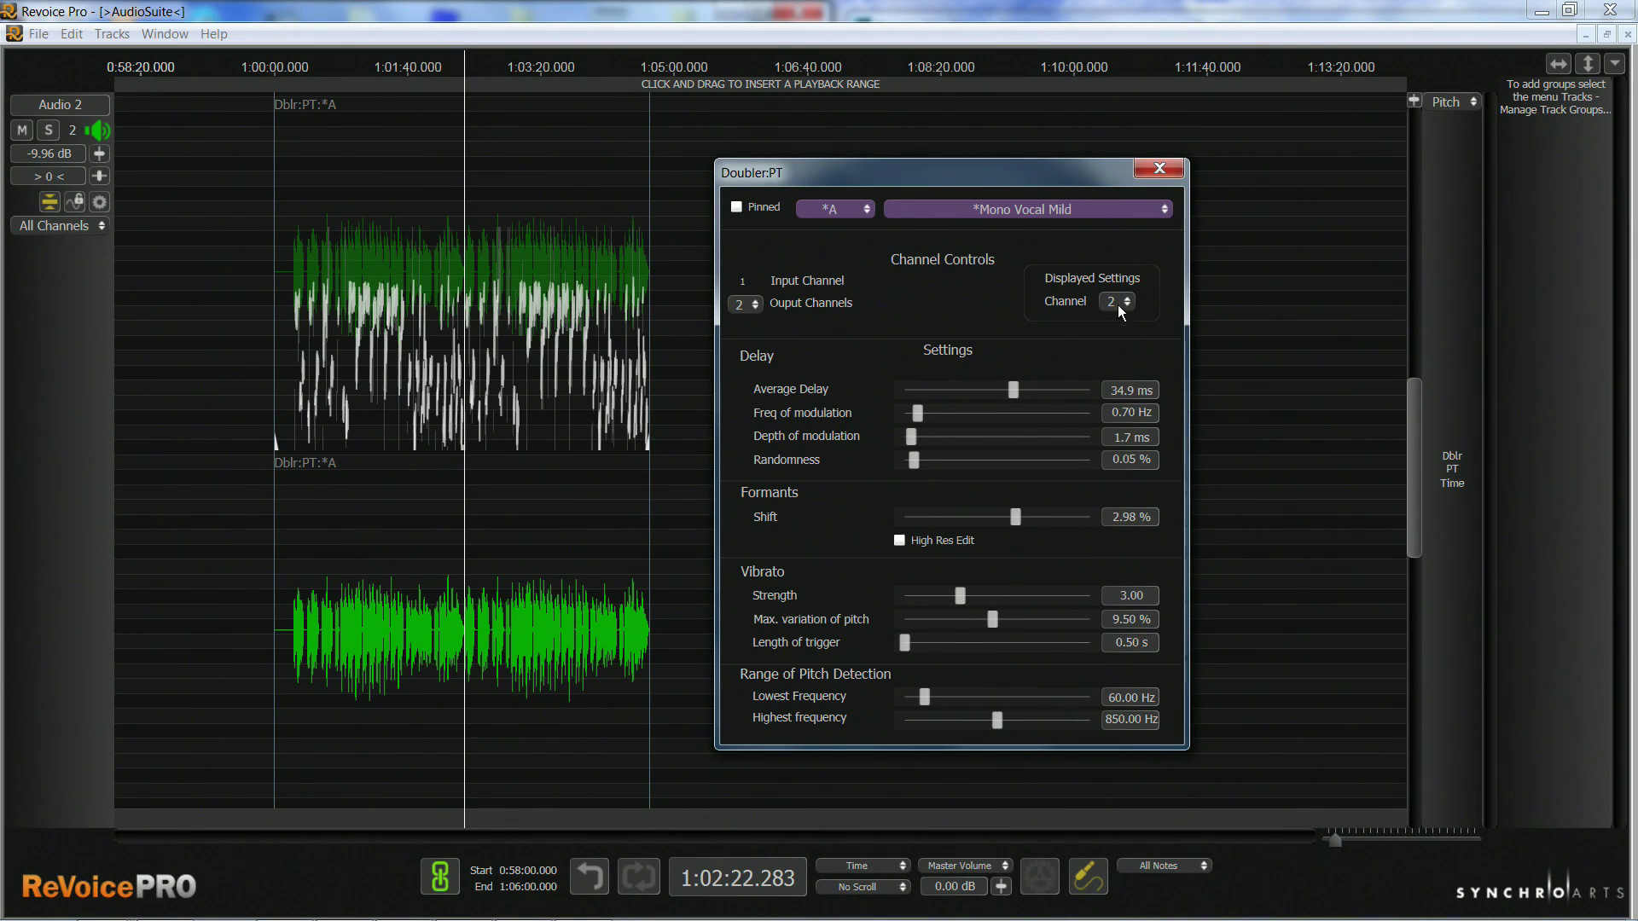
click(1127, 304)
click(1134, 311)
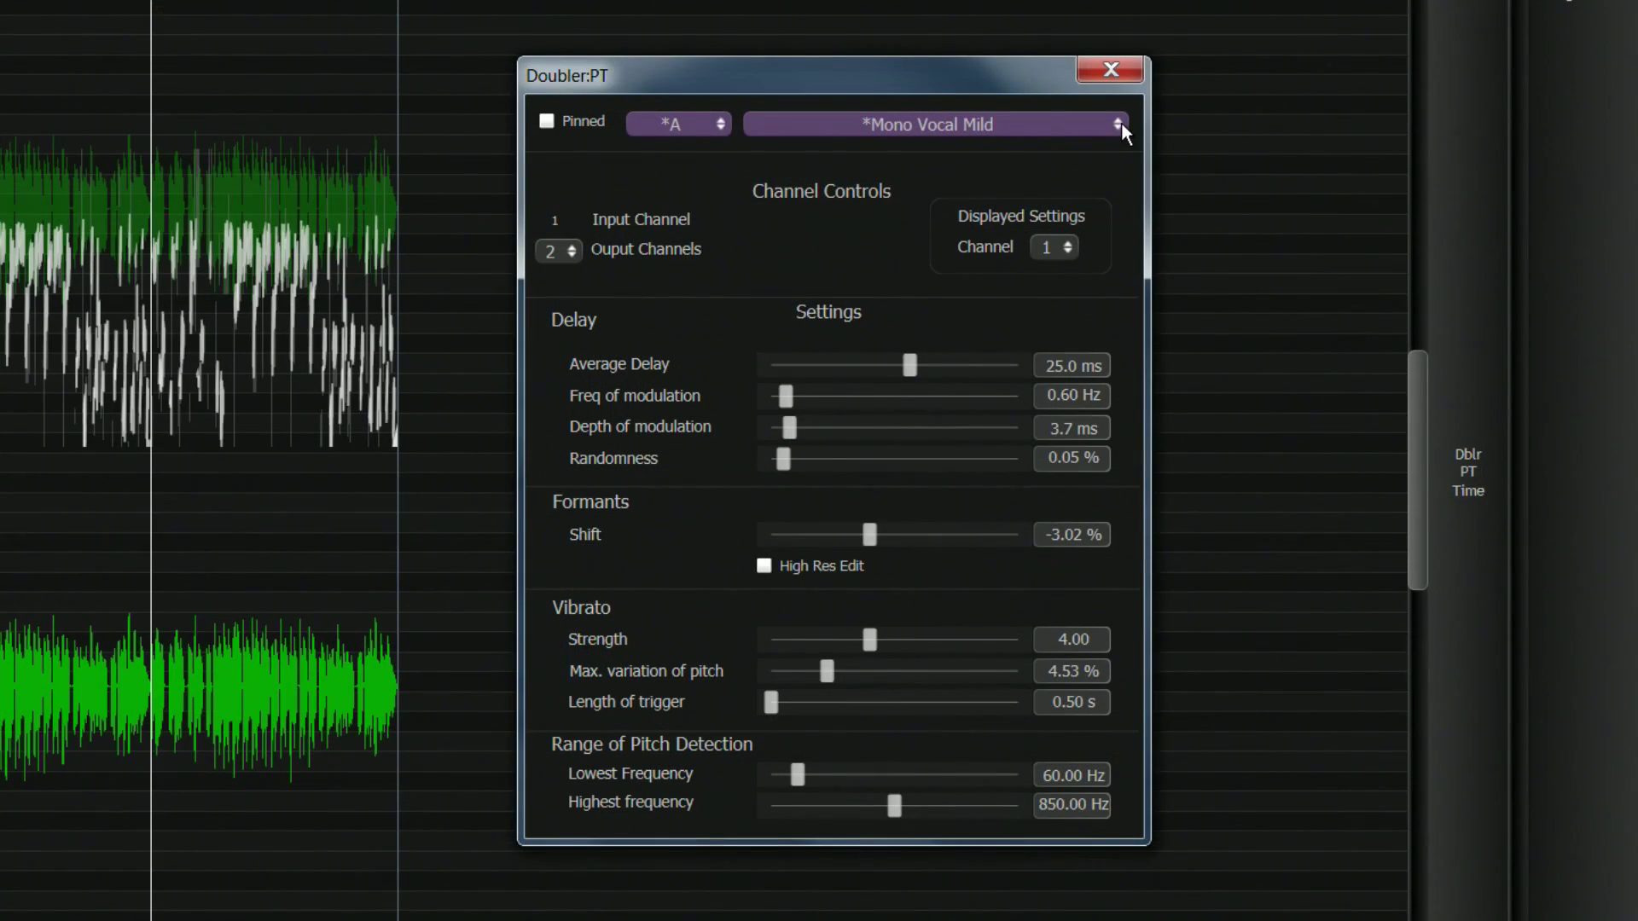
Step: Apply the Stereo Vocal Mild factory preset to the Doubler process
click(1119, 125)
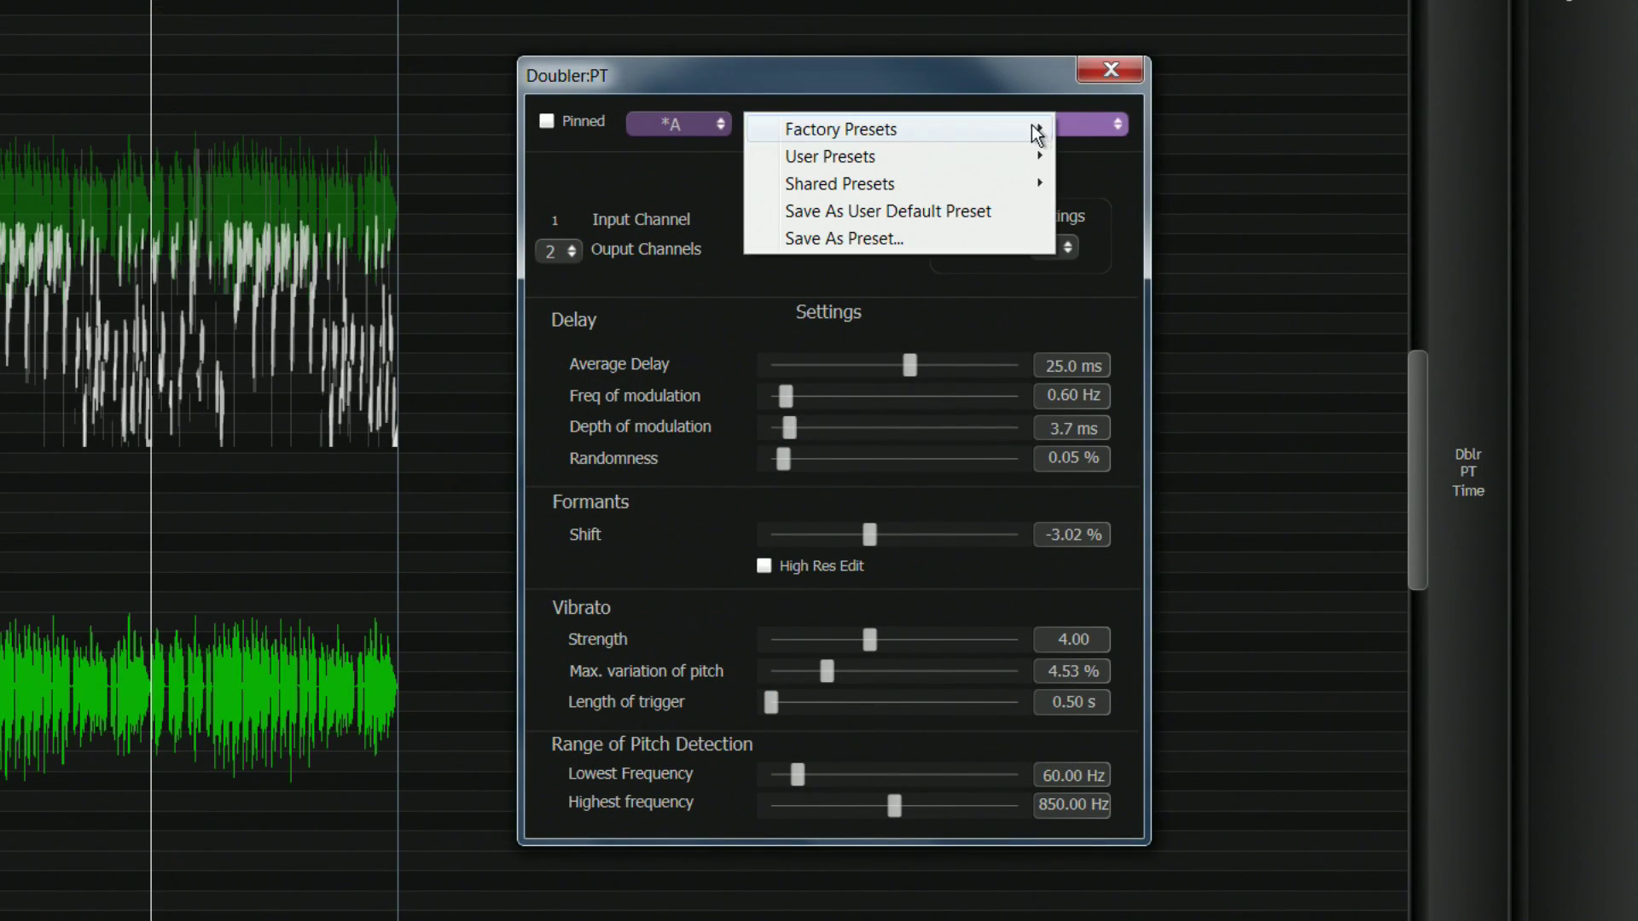
mouse_move(1031, 136)
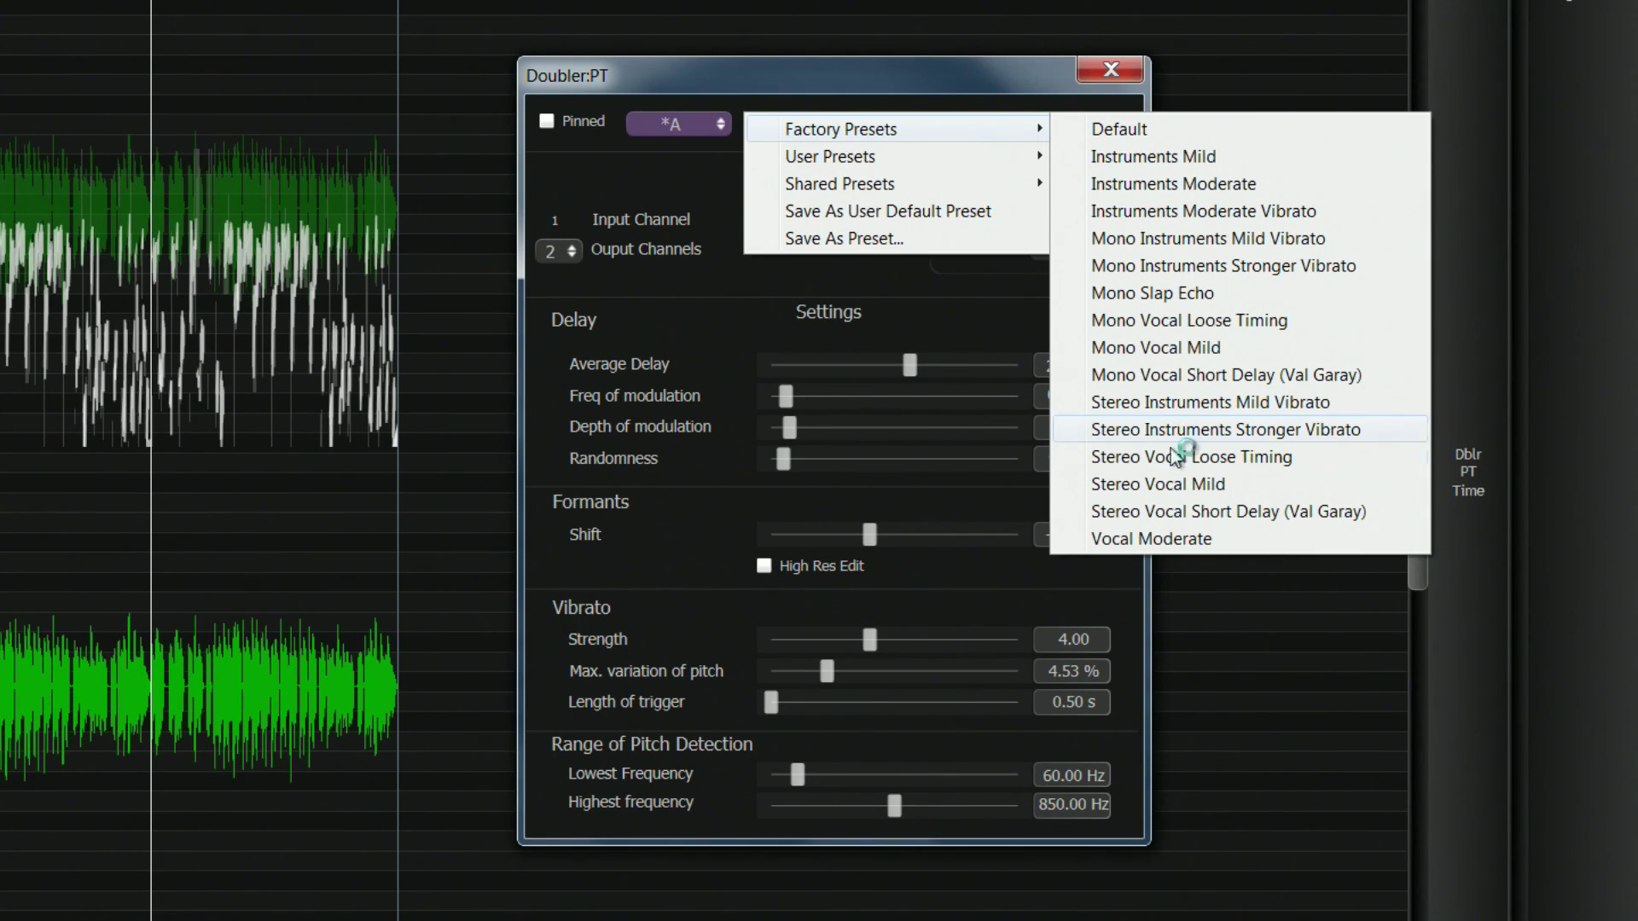
click(1164, 483)
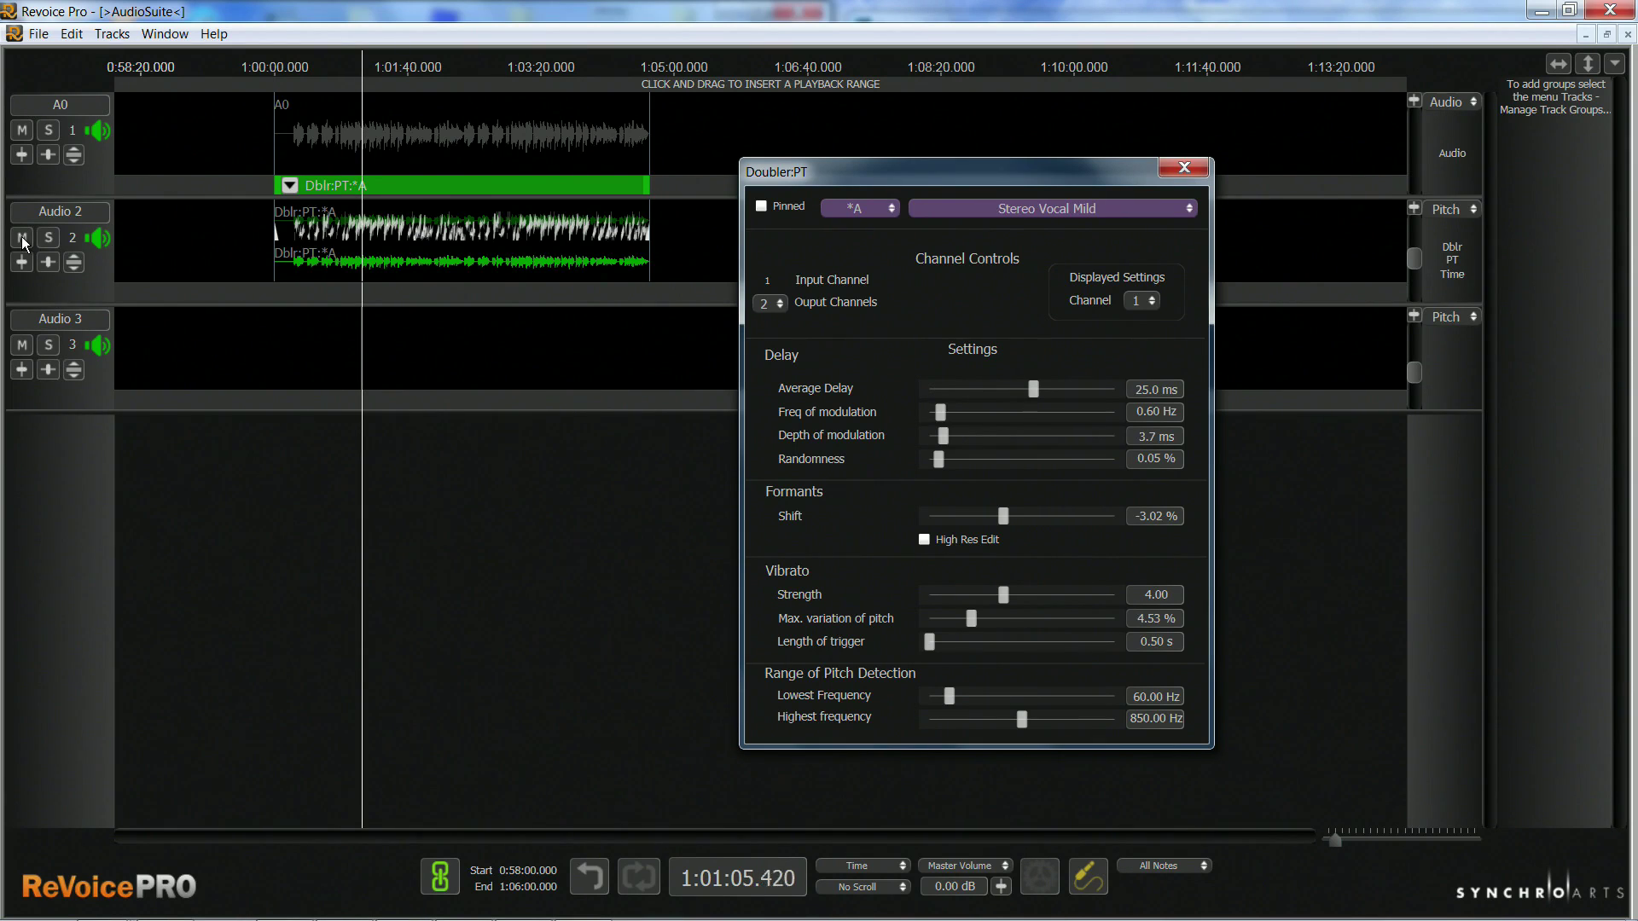
Step: Mute and unmute Audio 2 during playback to compare the guide with and without the stereo double
click(22, 238)
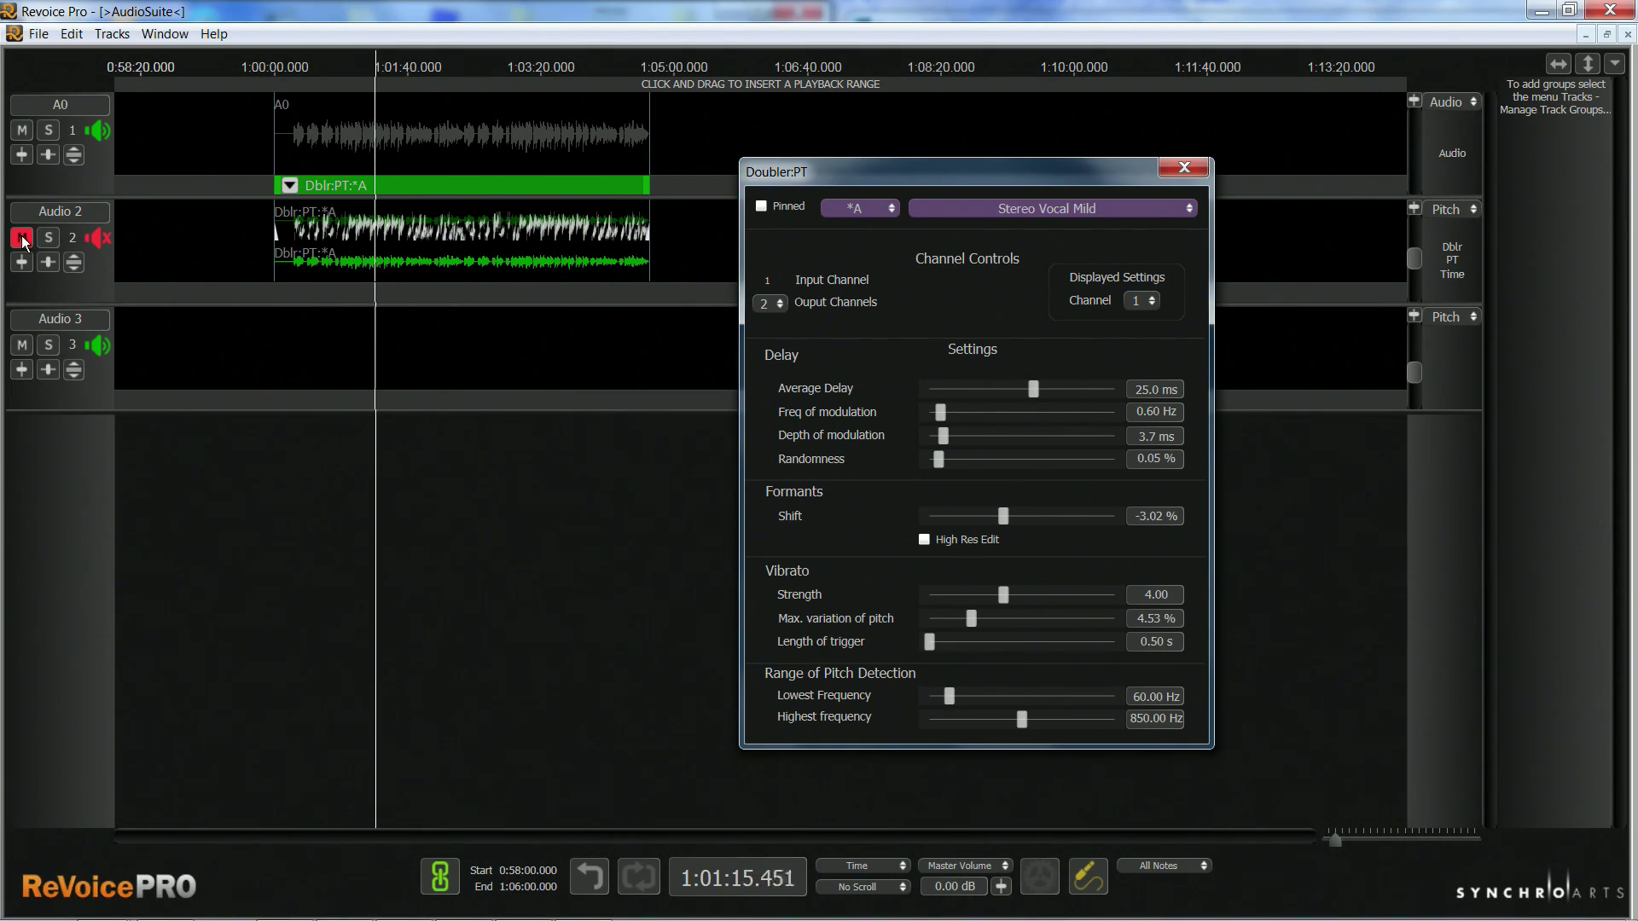
click(23, 239)
Step: Lower the playback volume of the Audio 2 track slightly
click(22, 261)
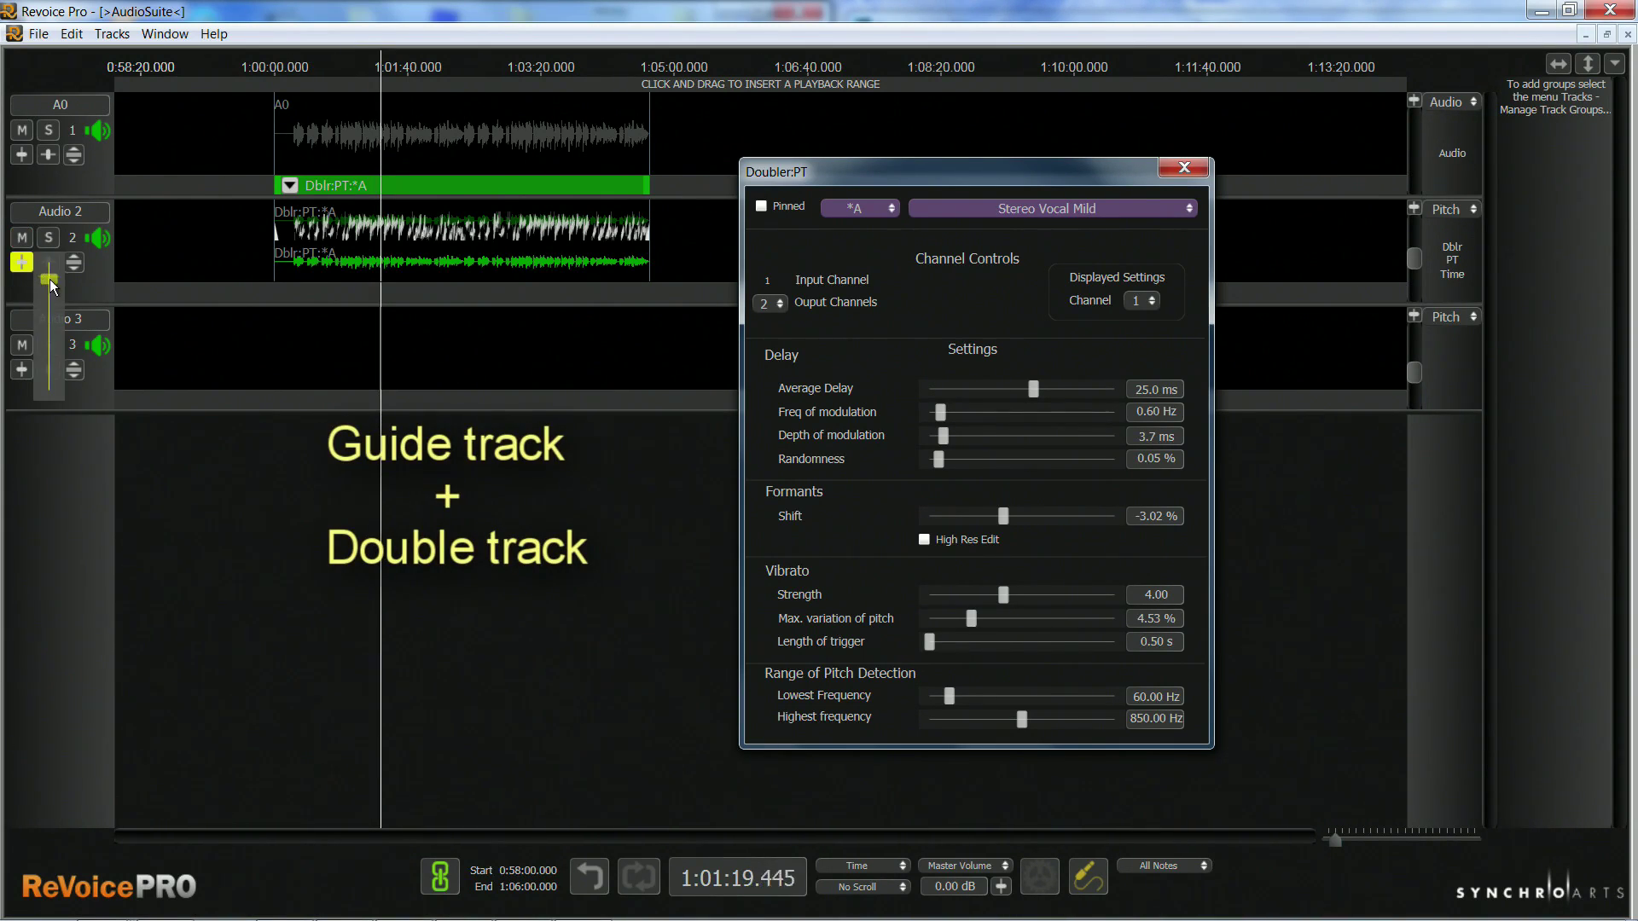
drag(50, 279, 48, 282)
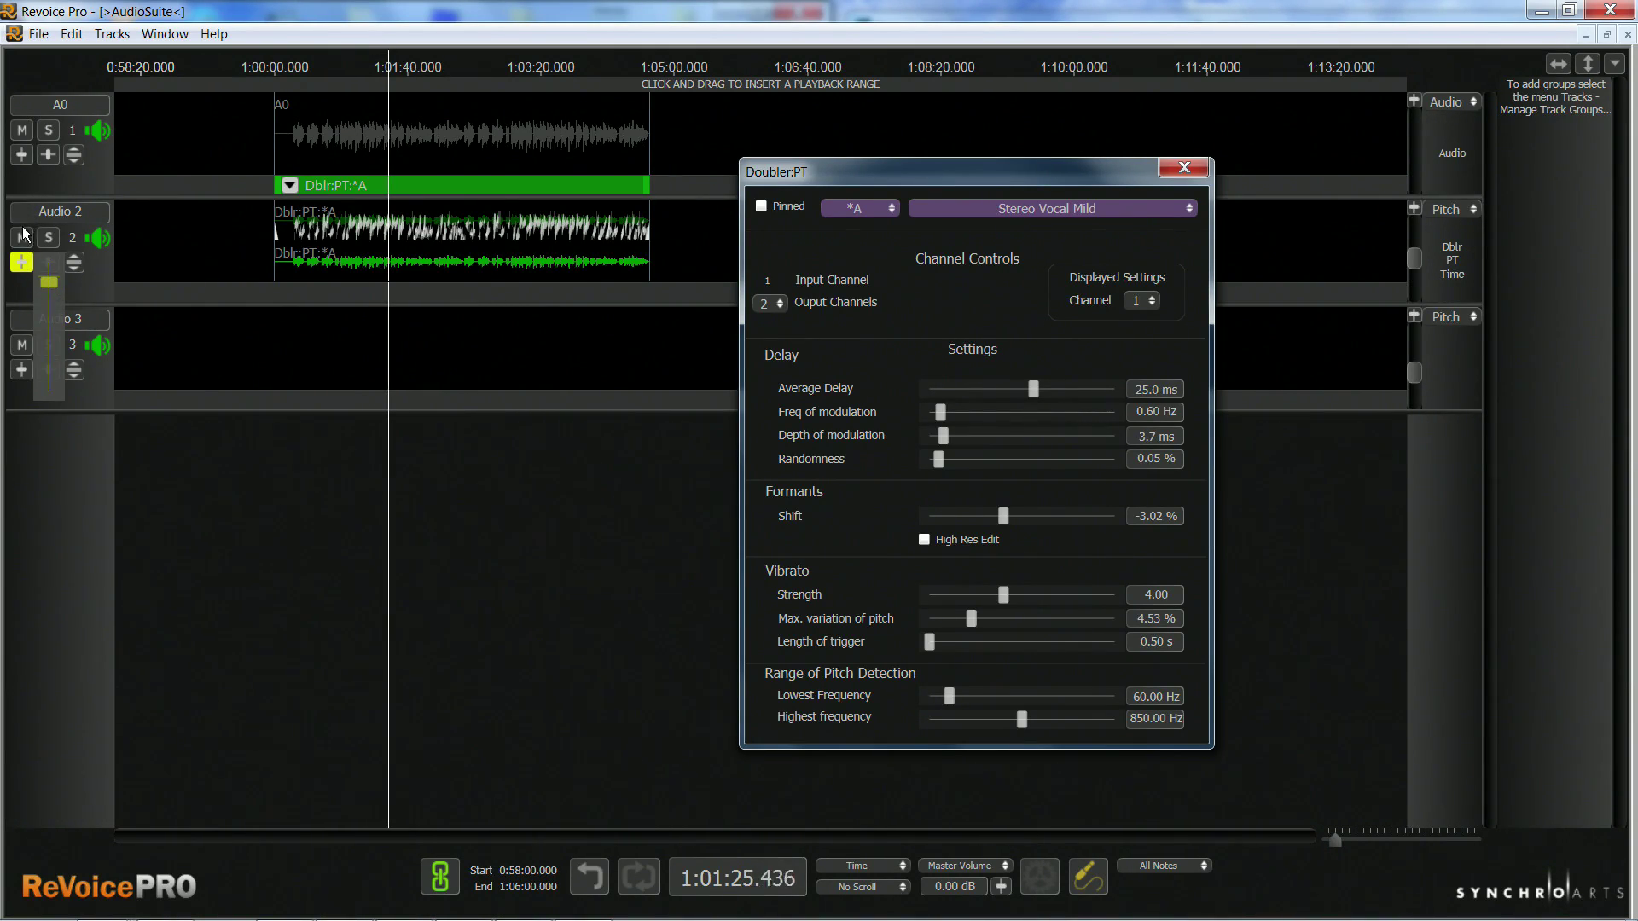
Step: Audition the guide alone, both tracks together and the stereo double alone by muting and soloing Audio 2 in turn
click(22, 238)
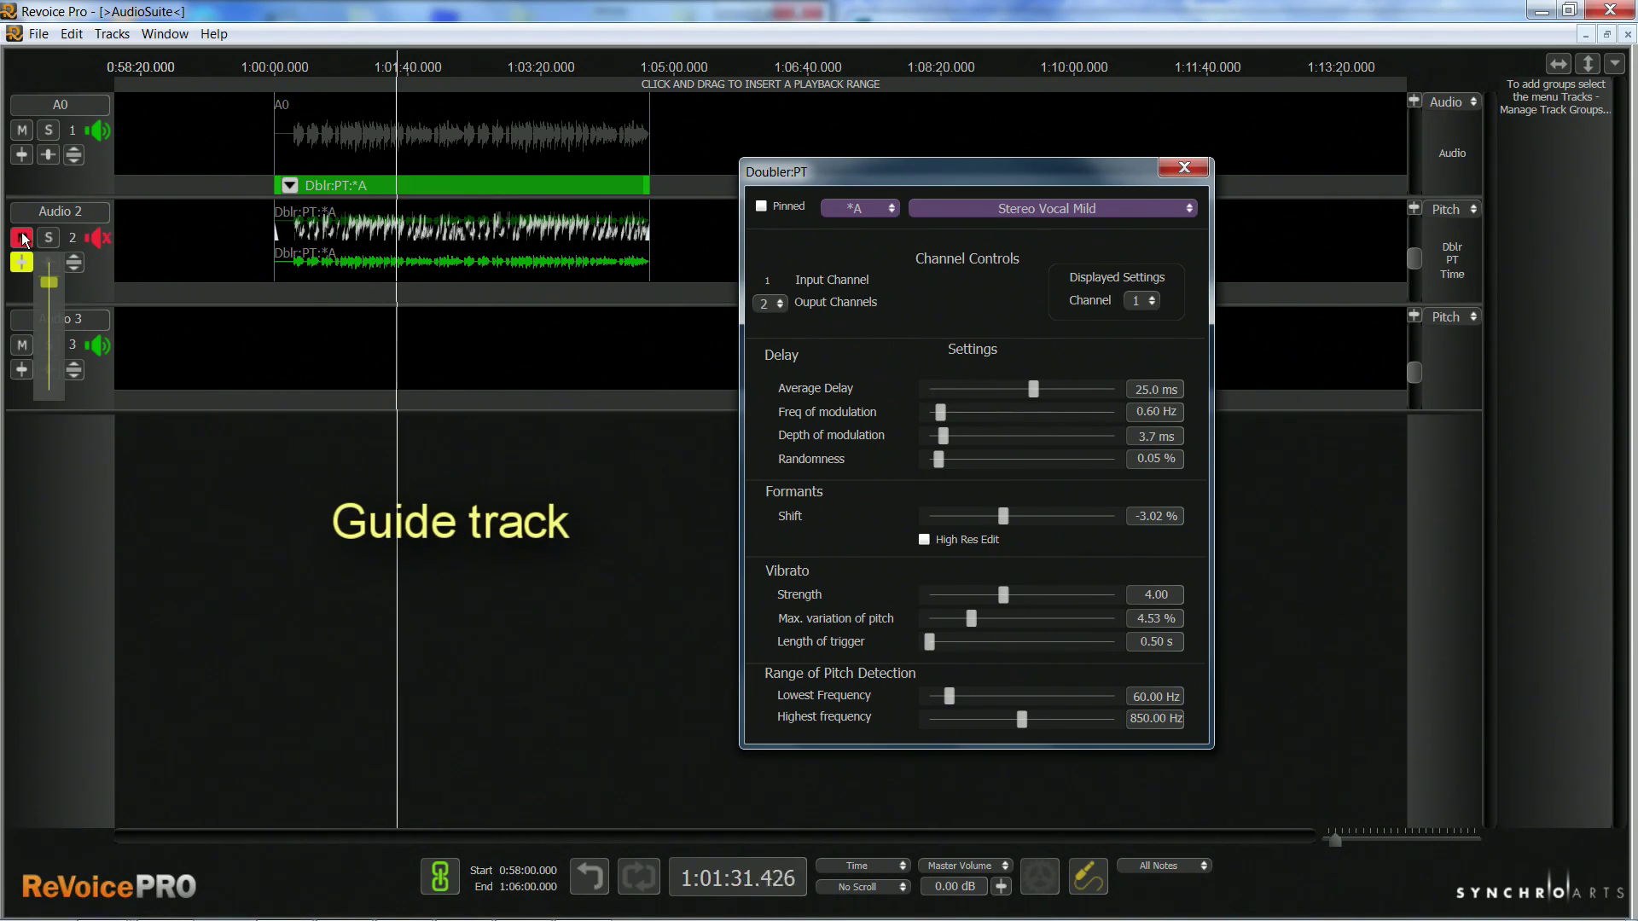
click(22, 238)
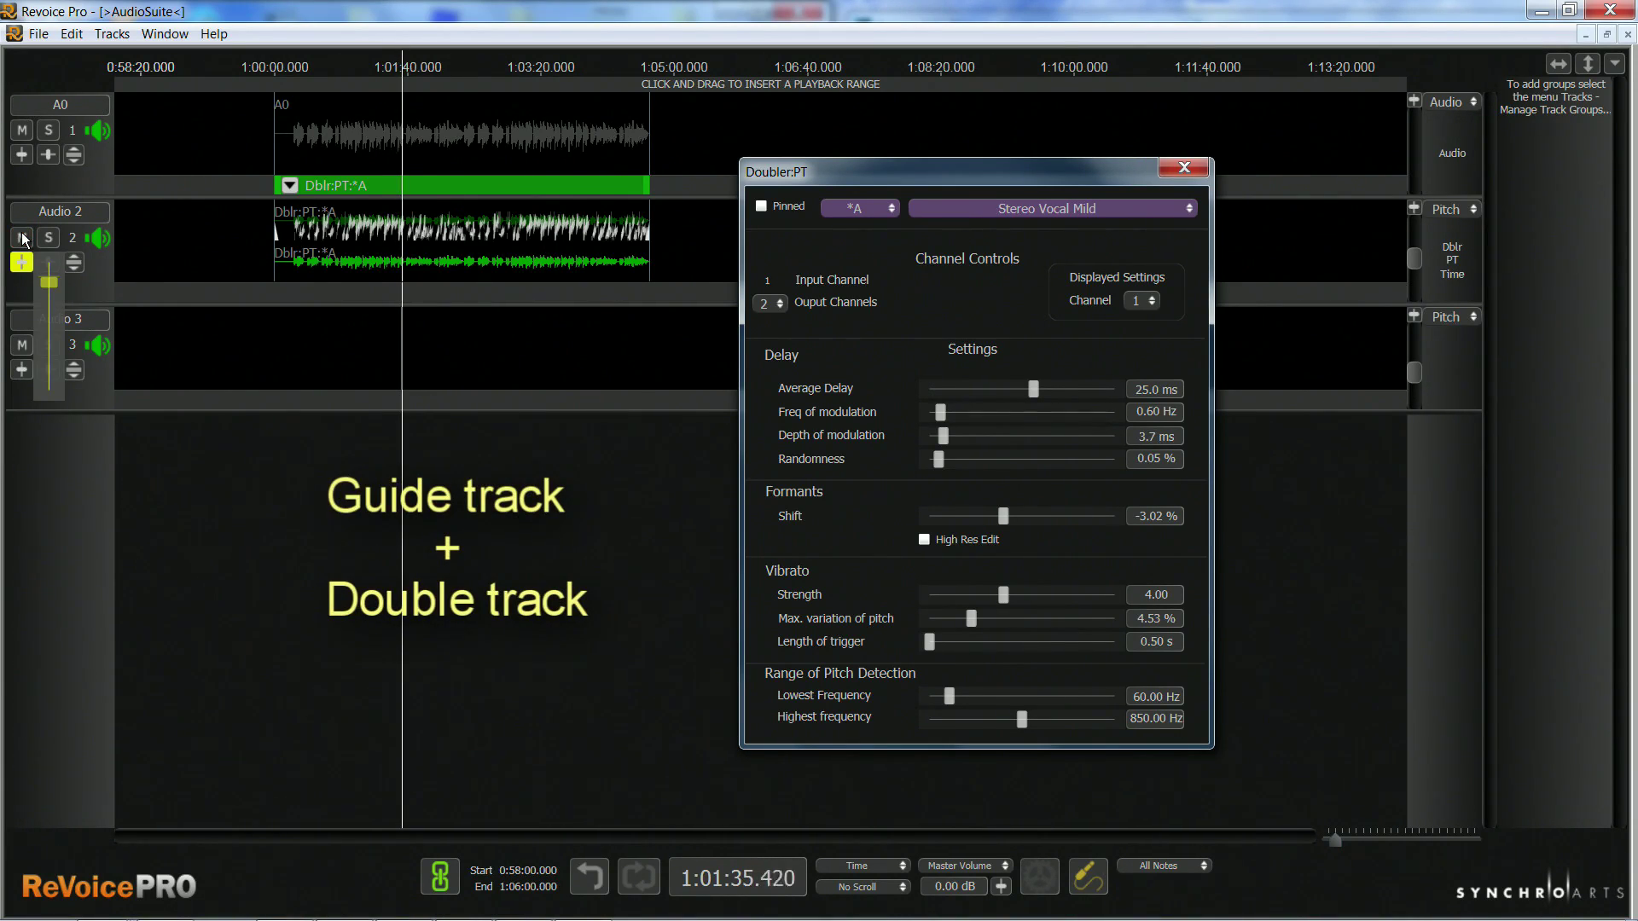
click(48, 238)
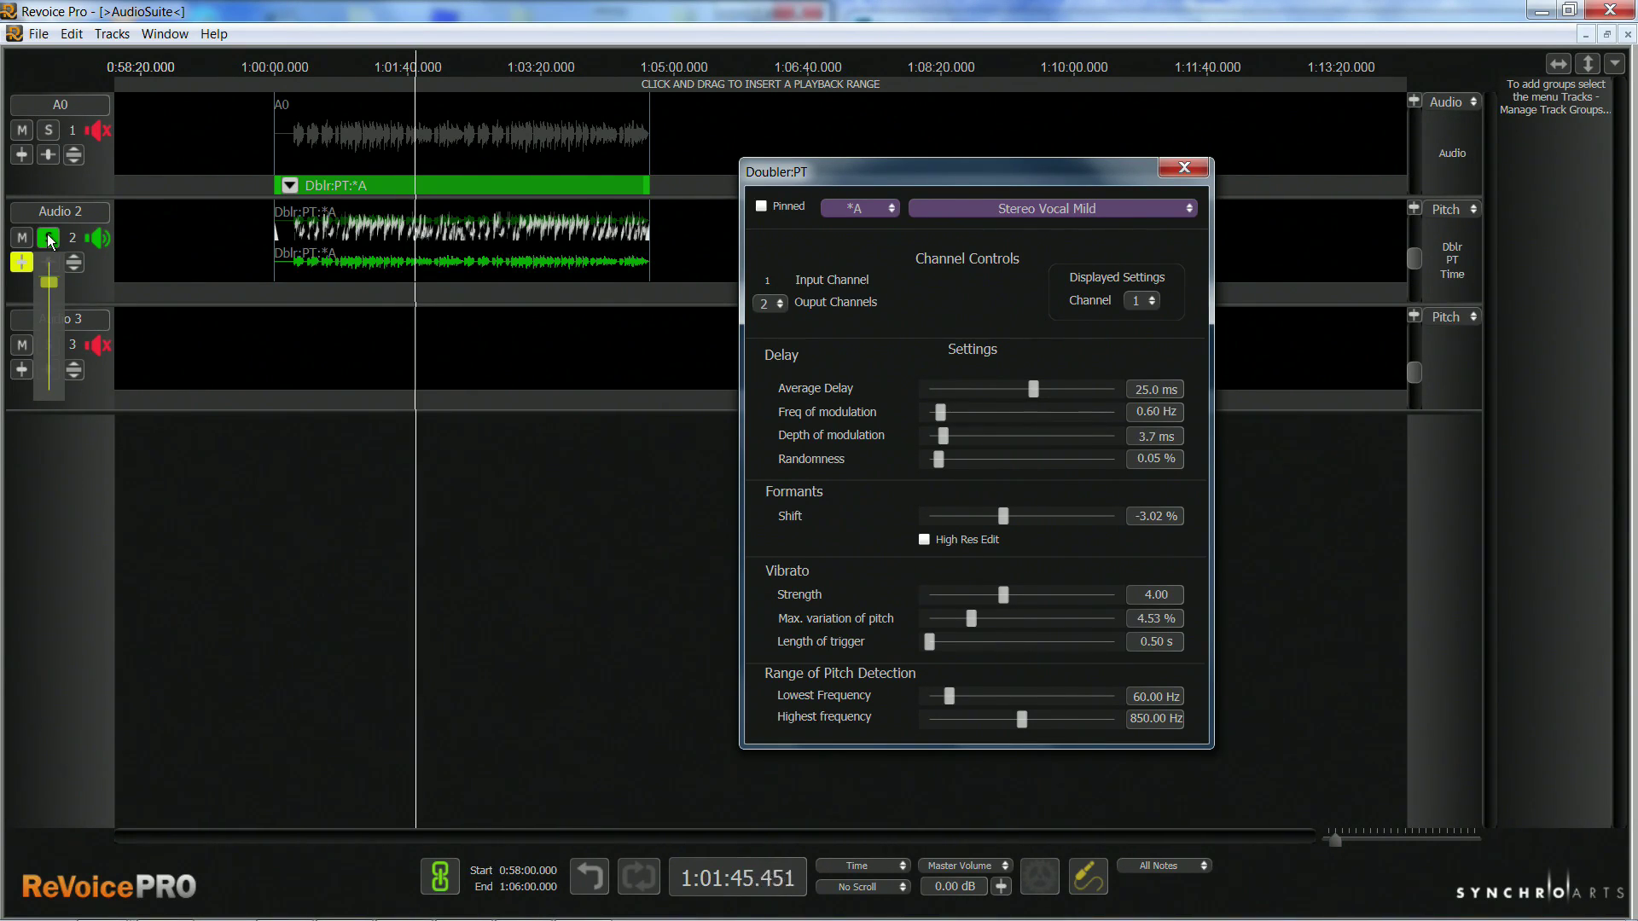
click(49, 238)
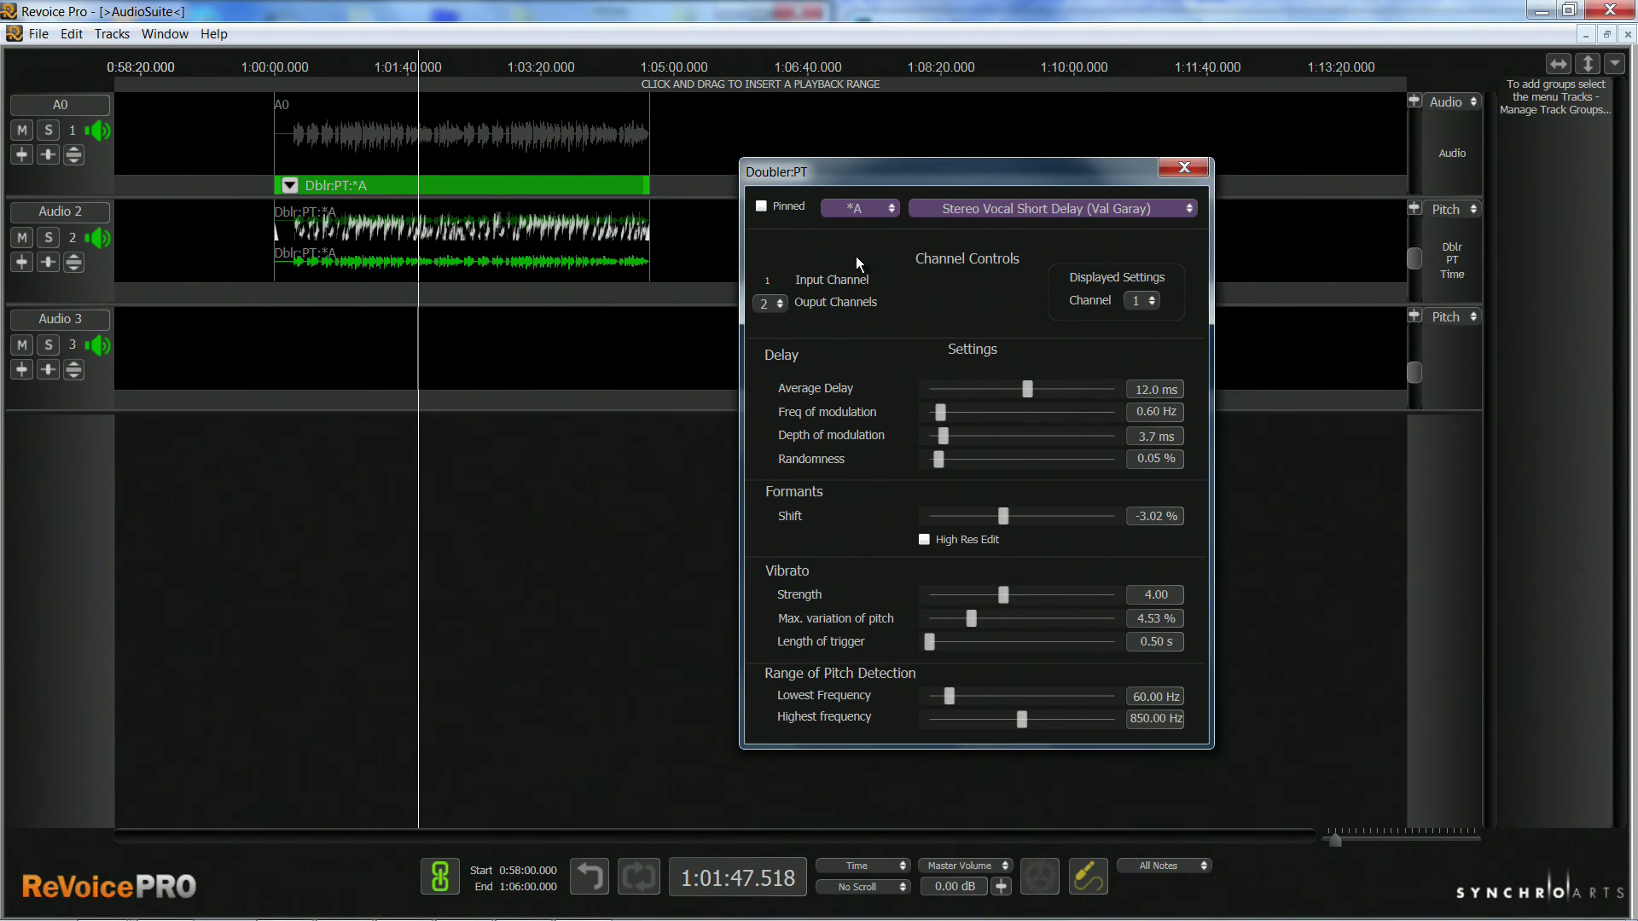
Step: Apply the Stereo Vocal Short Delay (Val Garay) factory preset to the Doubler process
click(1190, 209)
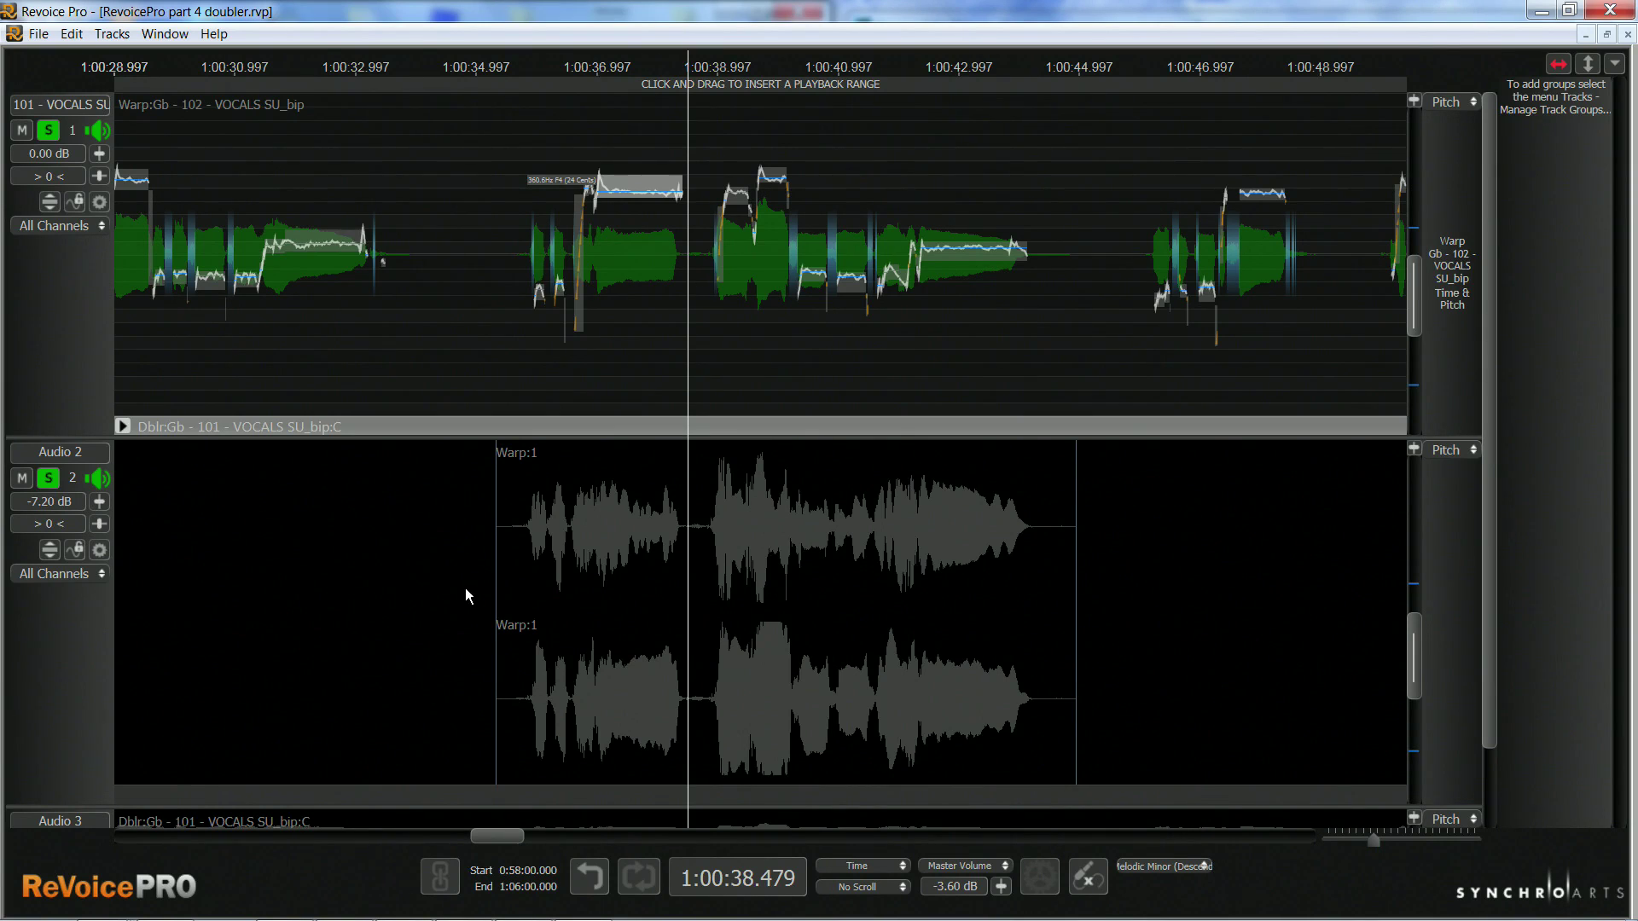
Step: Lower the pitch of the long note just before 1:00:38 in the 101 - VOCALS SU warp and display Audio 2's pitch trace
click(493, 589)
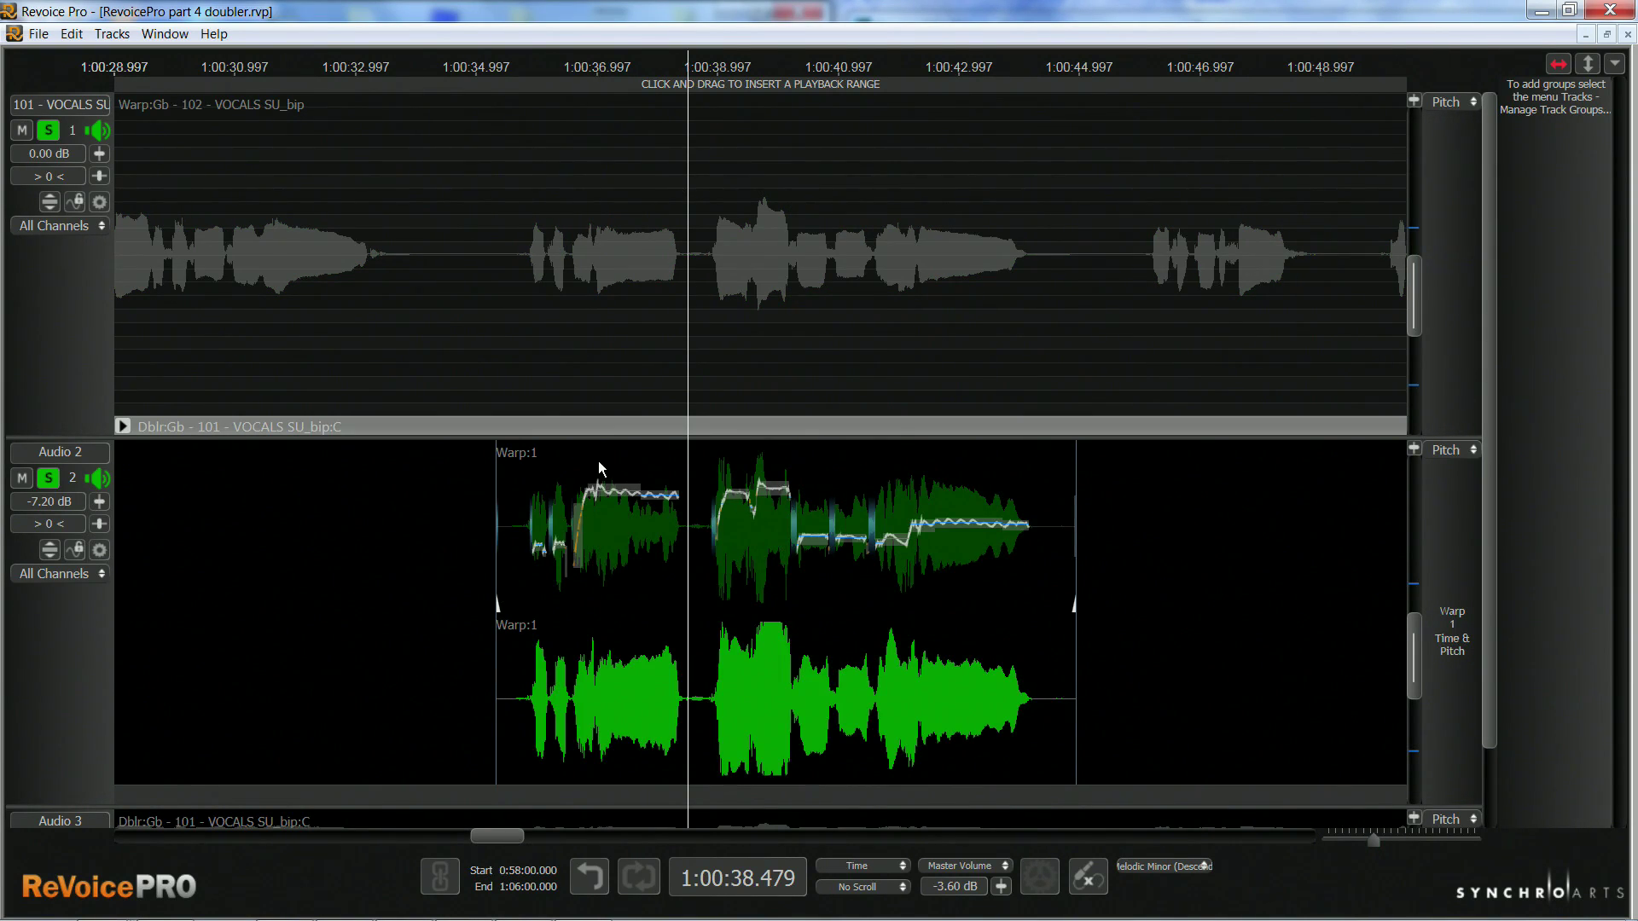
click(525, 306)
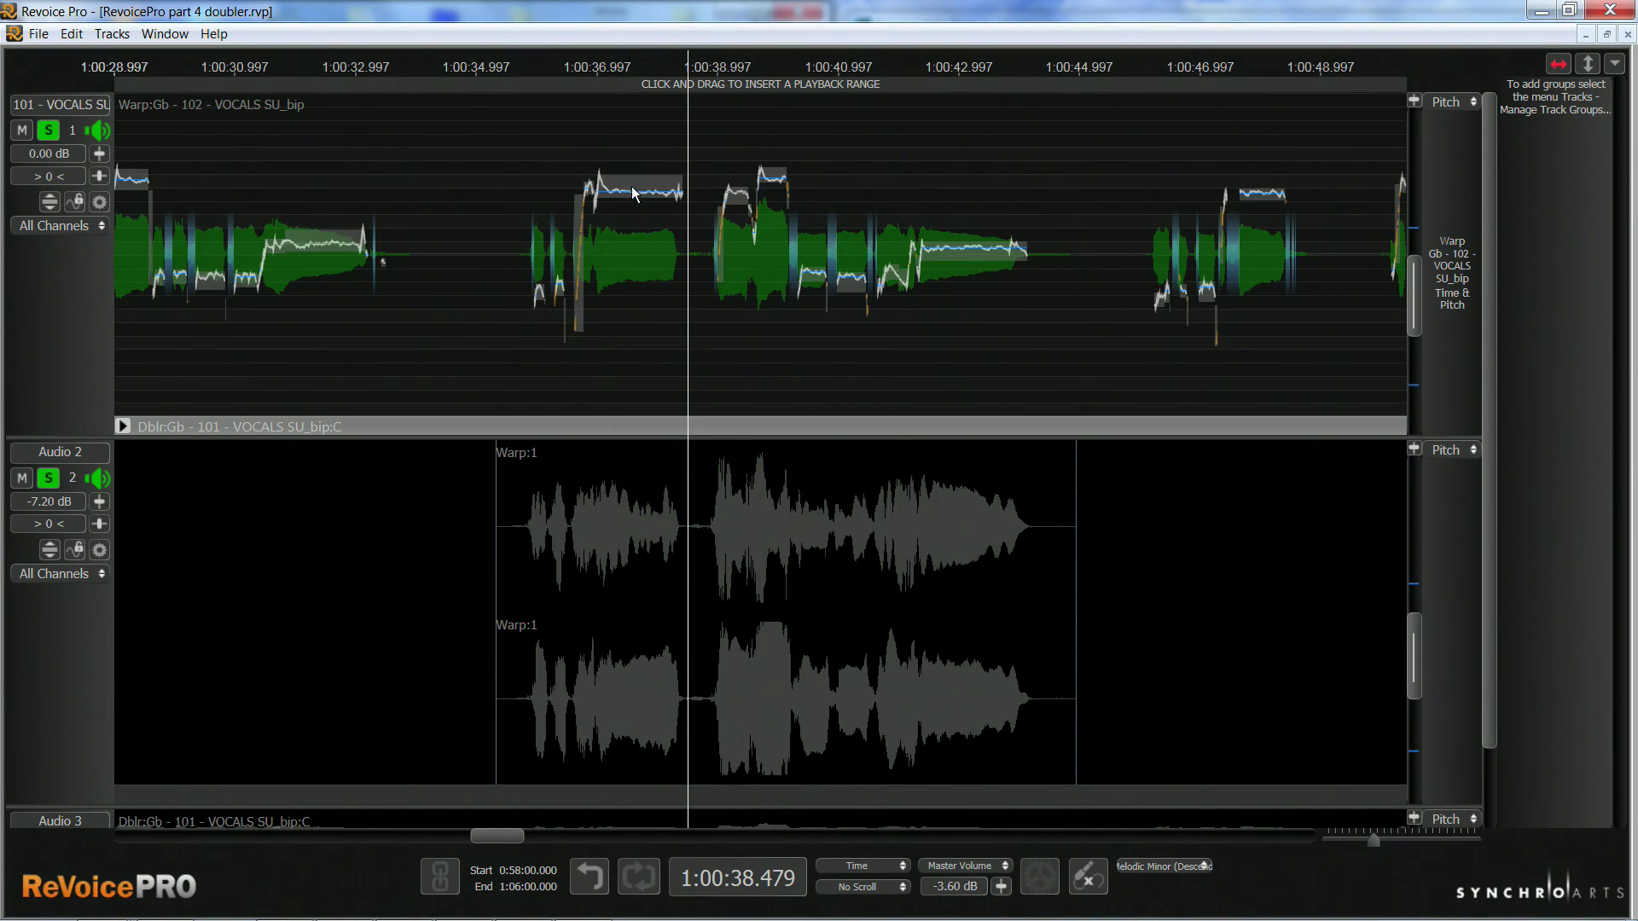
drag(634, 183, 626, 262)
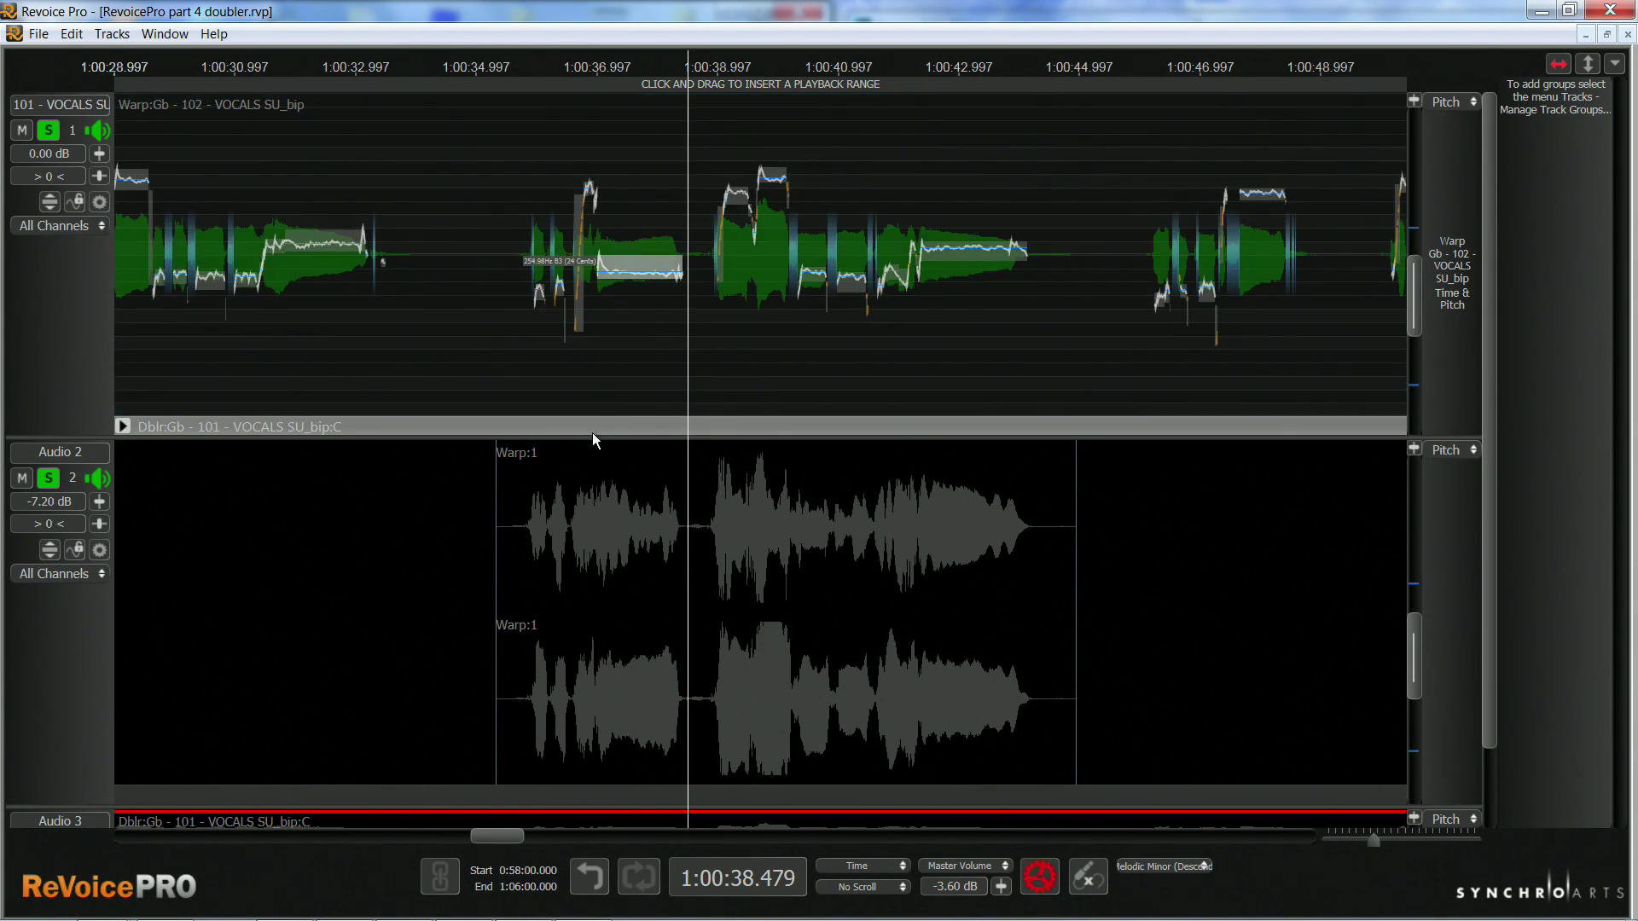
click(579, 508)
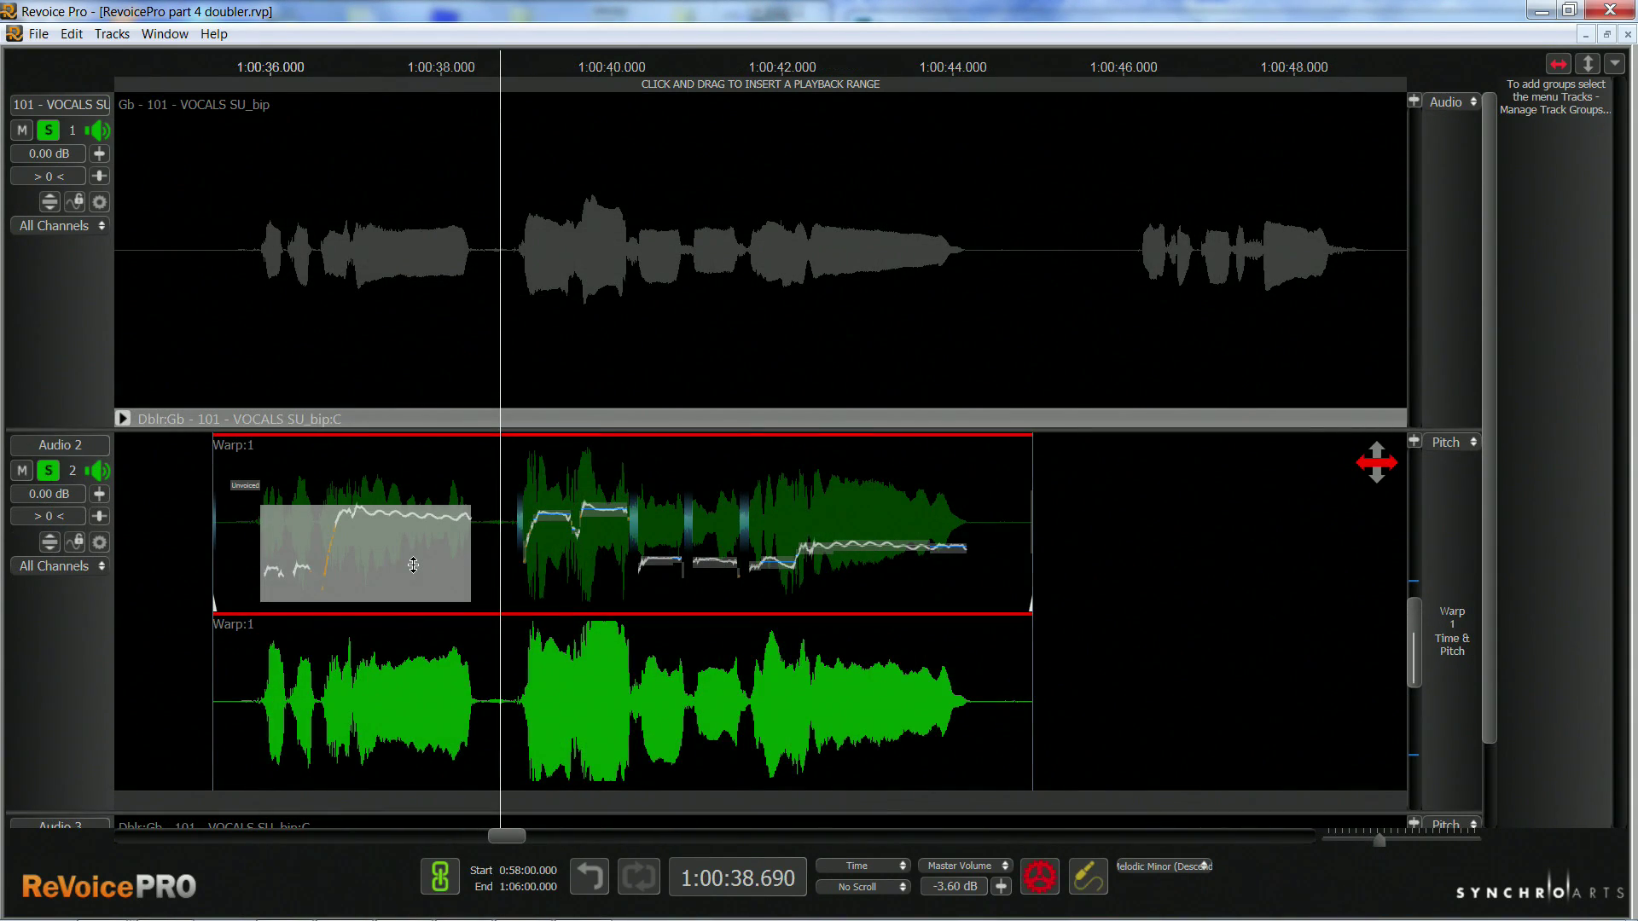
Step: Raise the selected pitch block of the first phrase in Audio 2's warp and play back the result
drag(417, 563, 422, 548)
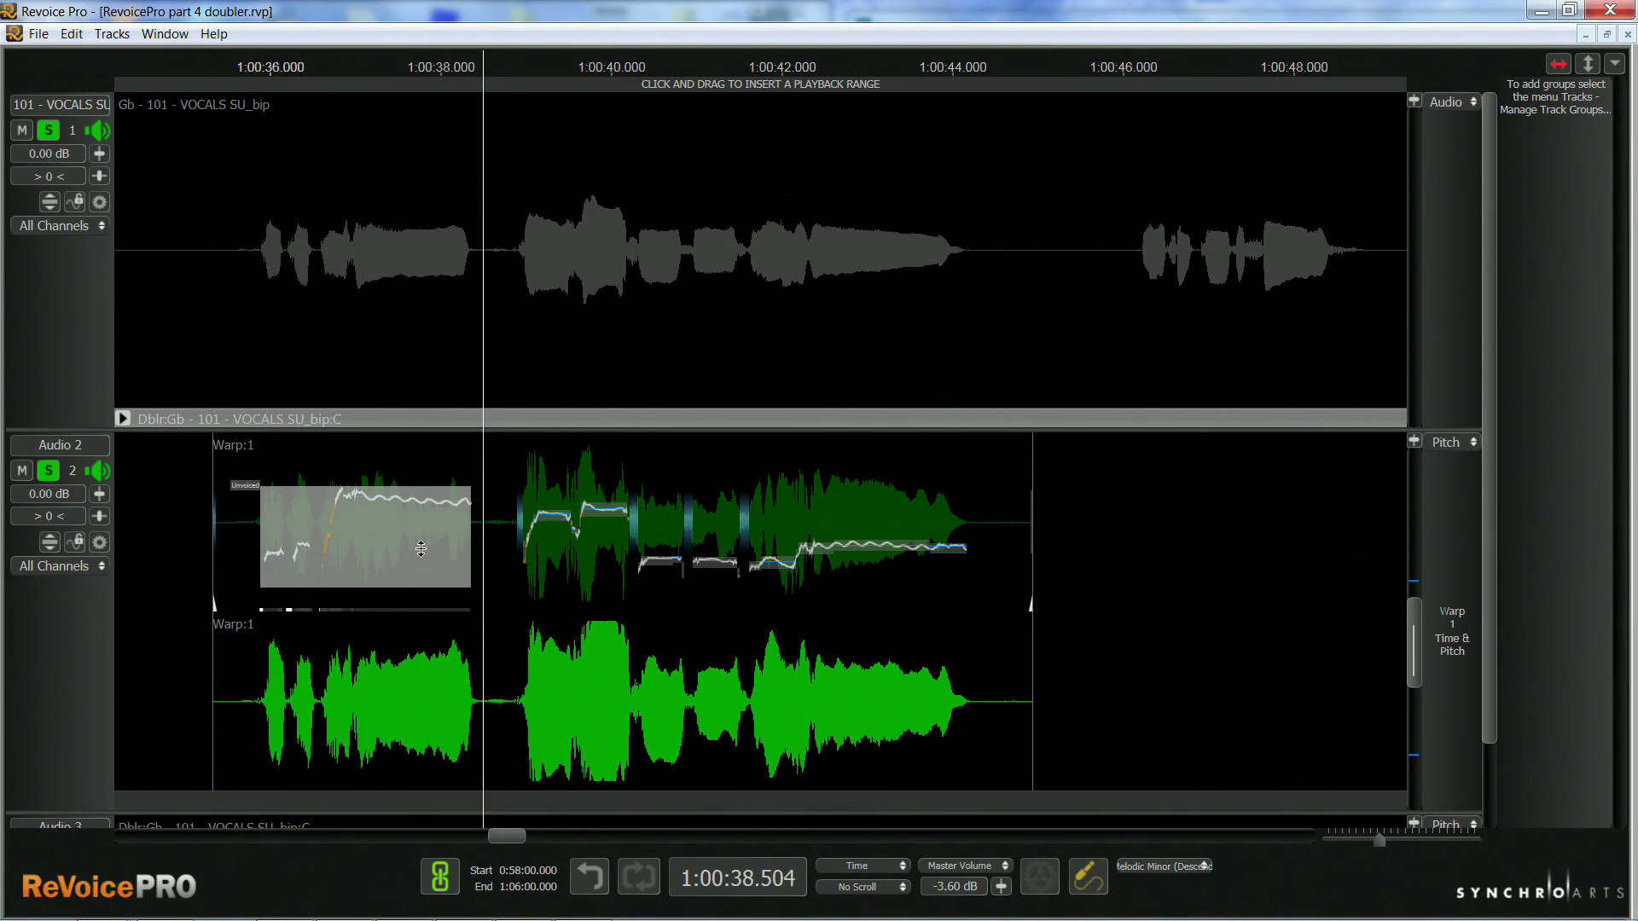
key(space)
key(space)
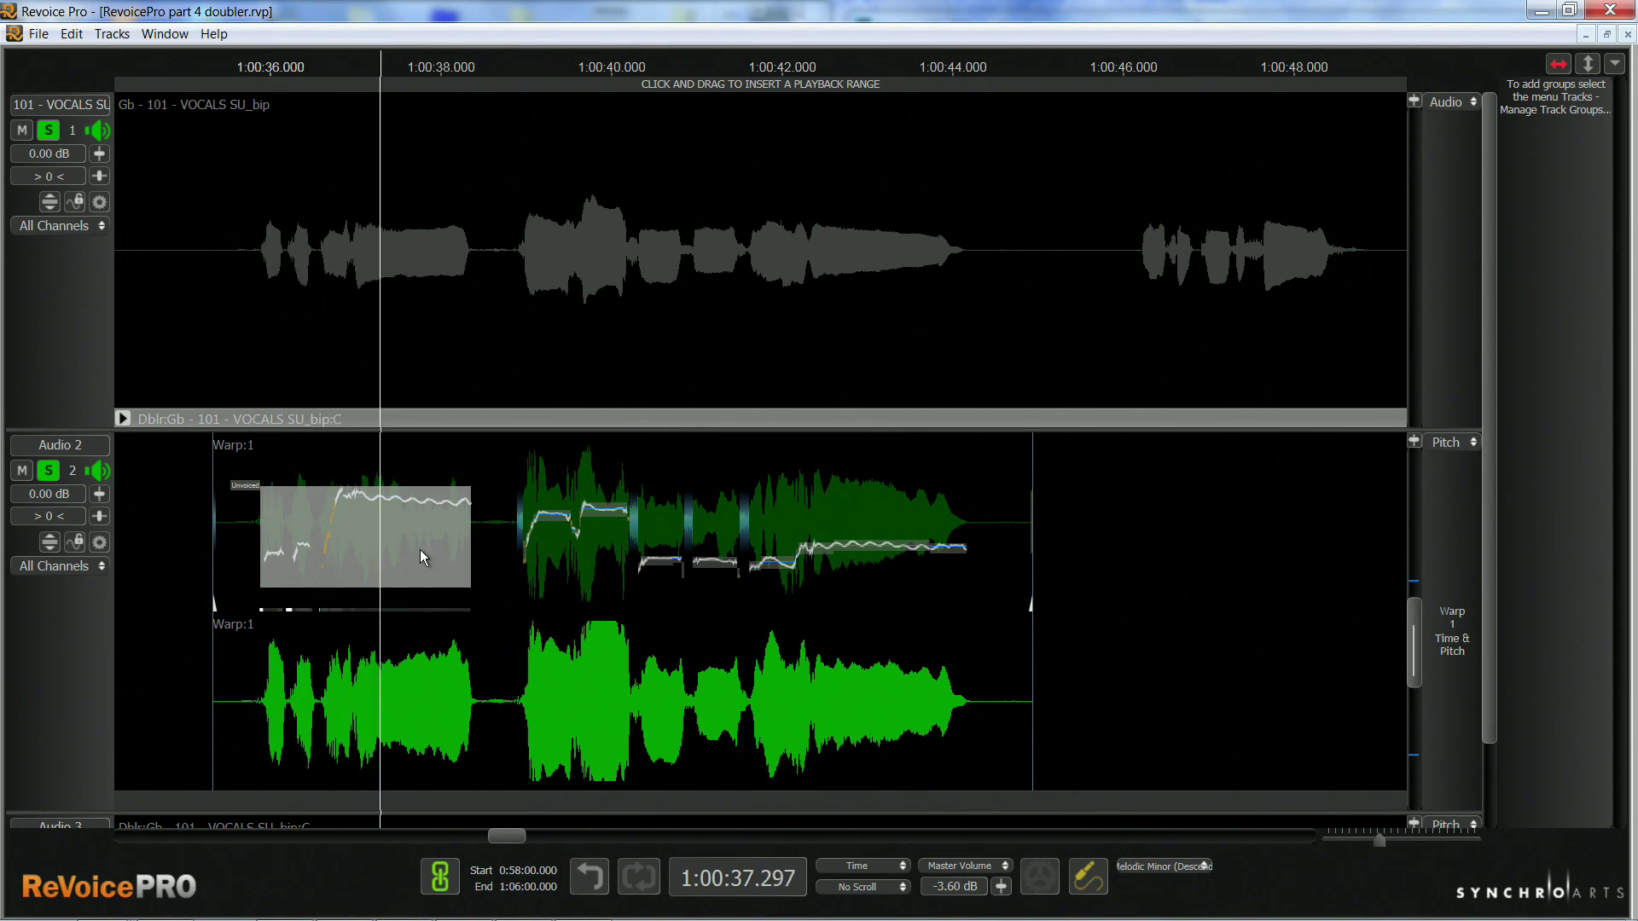
key(space)
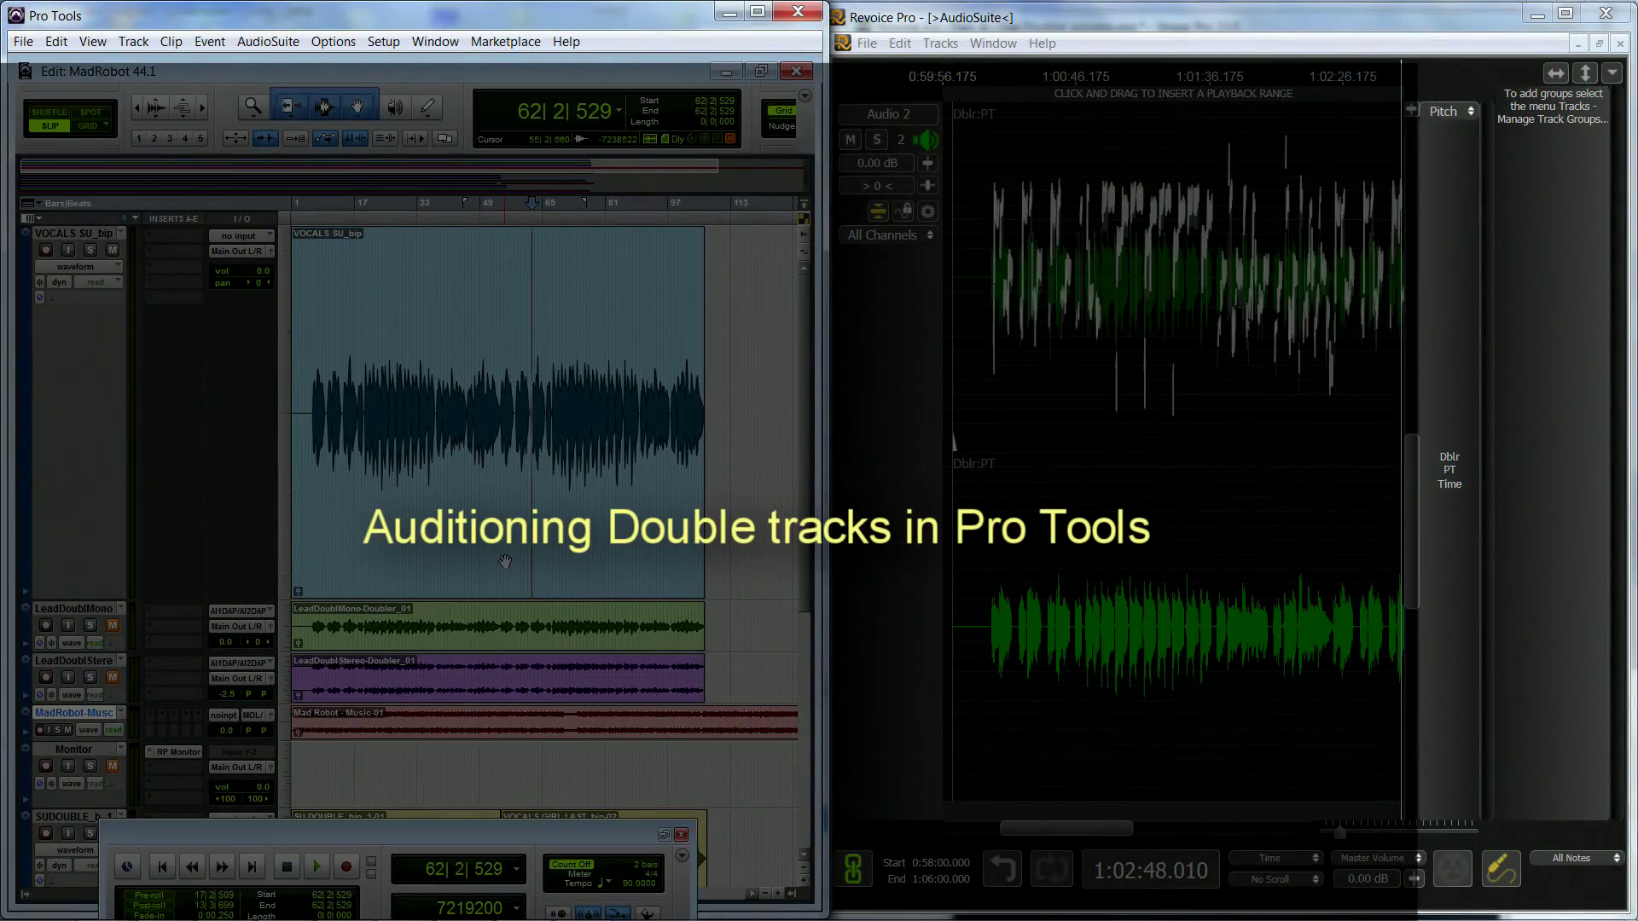
Step: Play the session in Pro Tools, unmute the LeadDoublMono track and set its level to -2.2 dB
key(space)
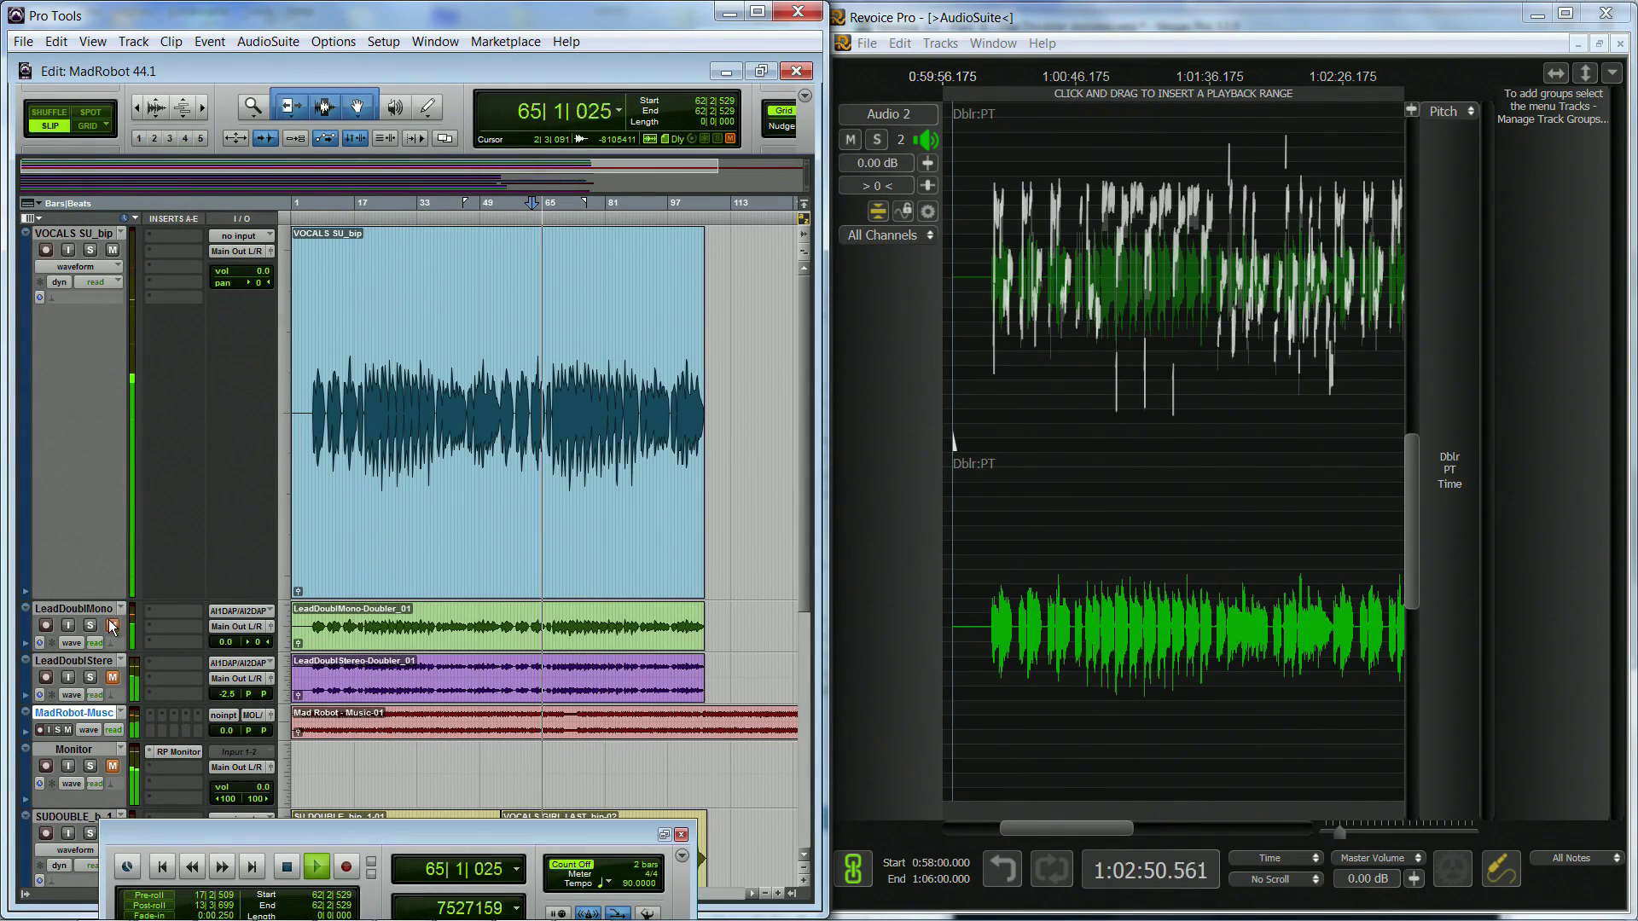
click(111, 626)
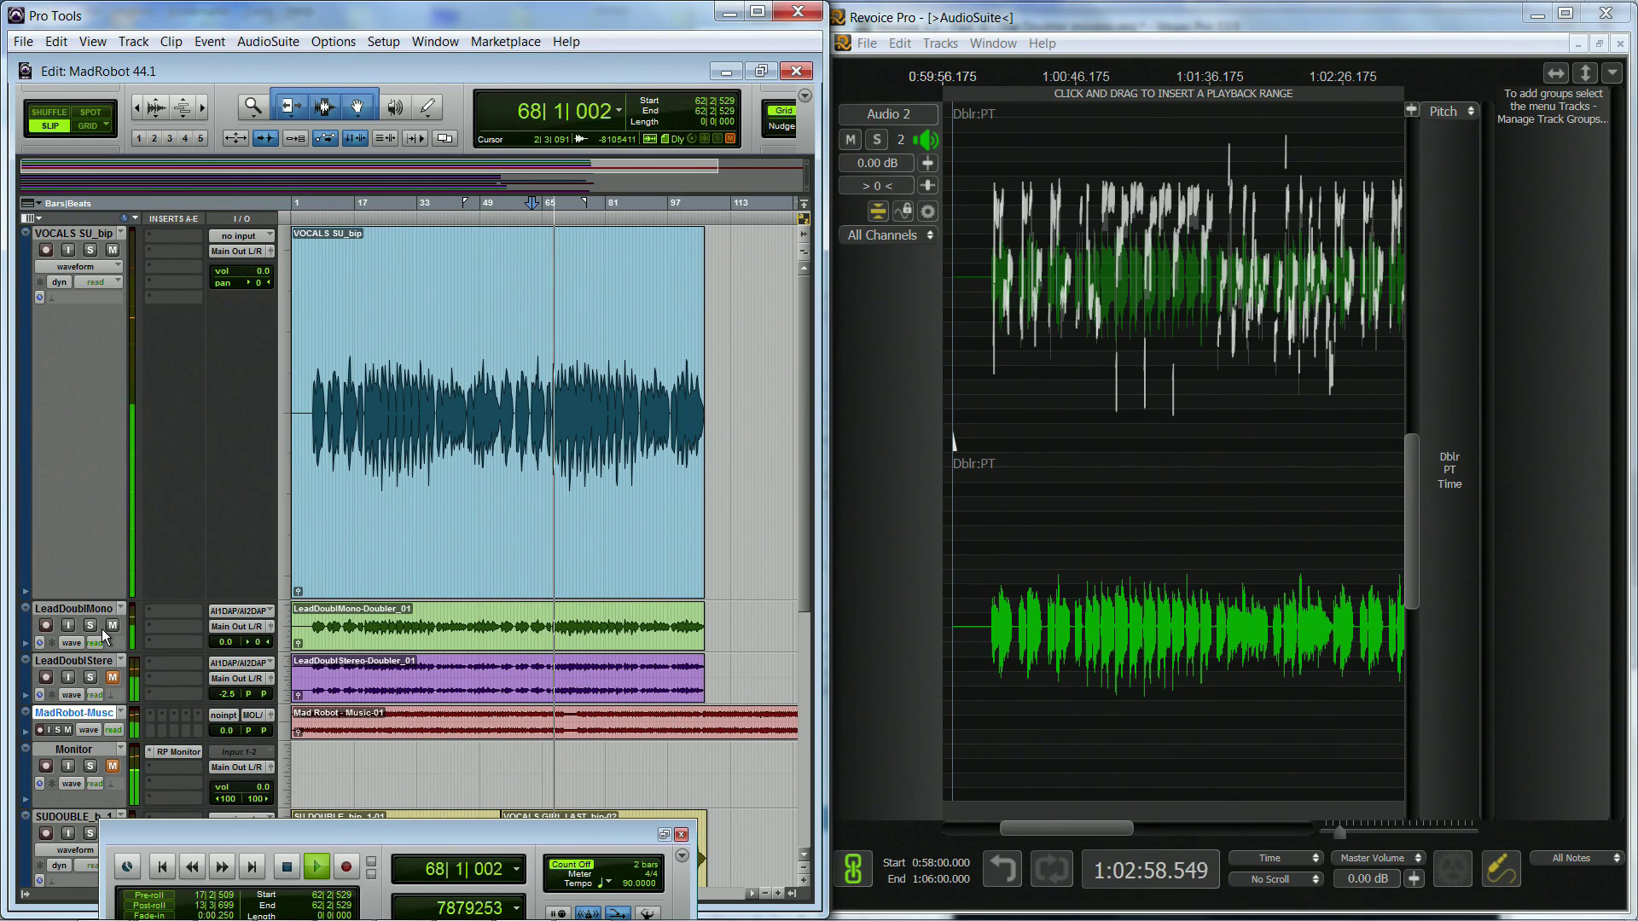
click(270, 627)
mouse_move(737, 347)
mouse_down()
mouse_move(735, 388)
mouse_move(735, 362)
mouse_up()
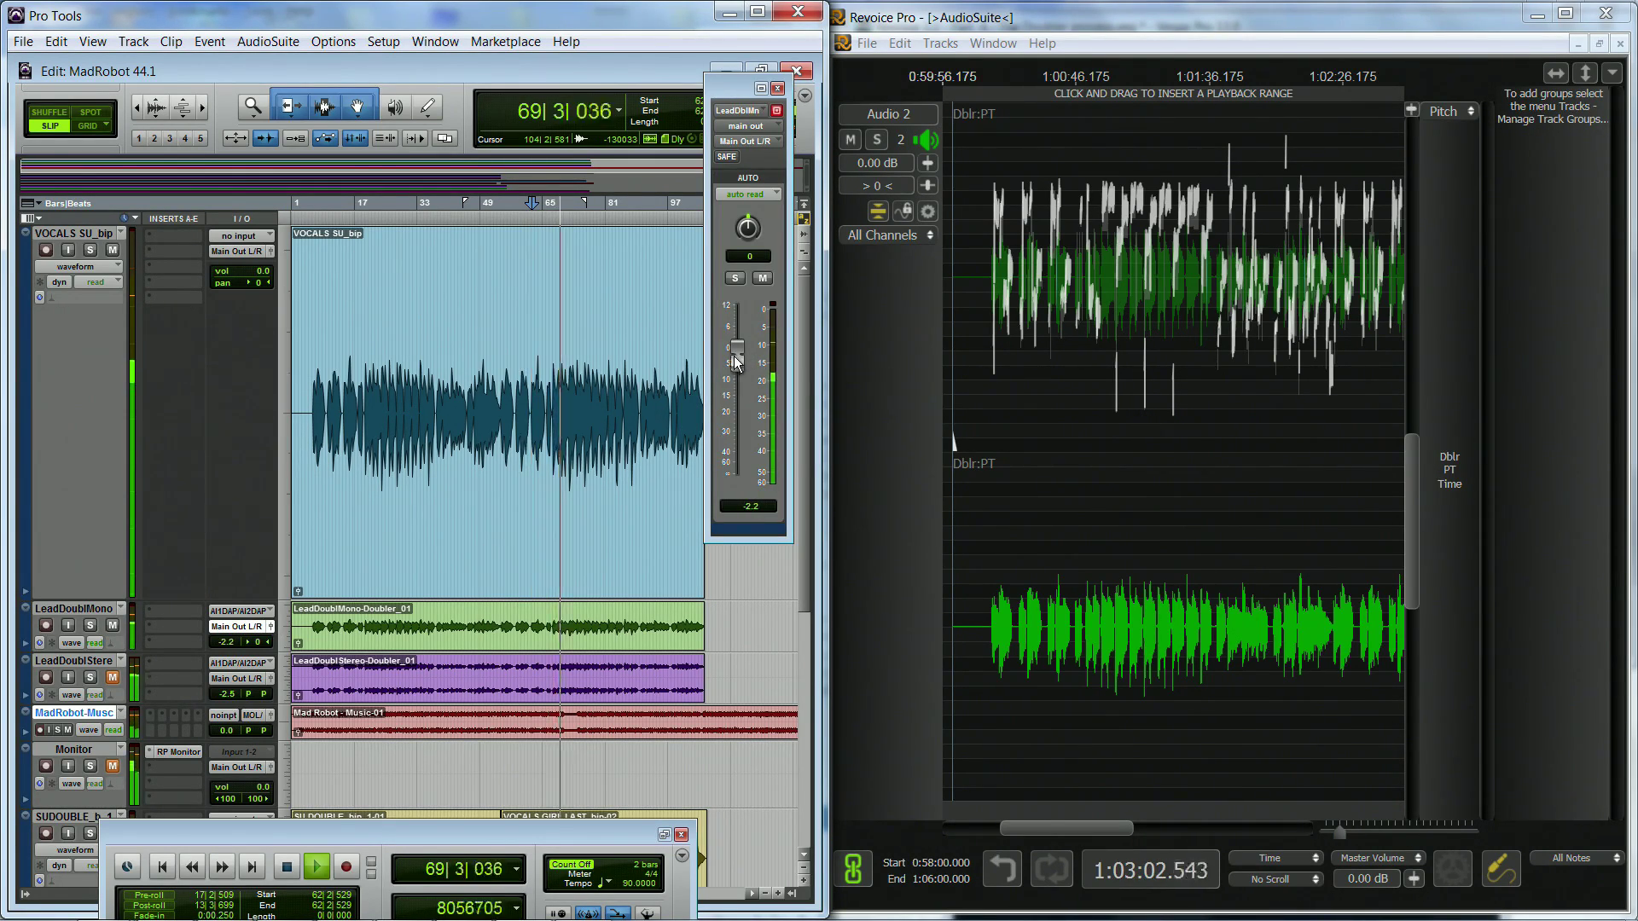
click(777, 88)
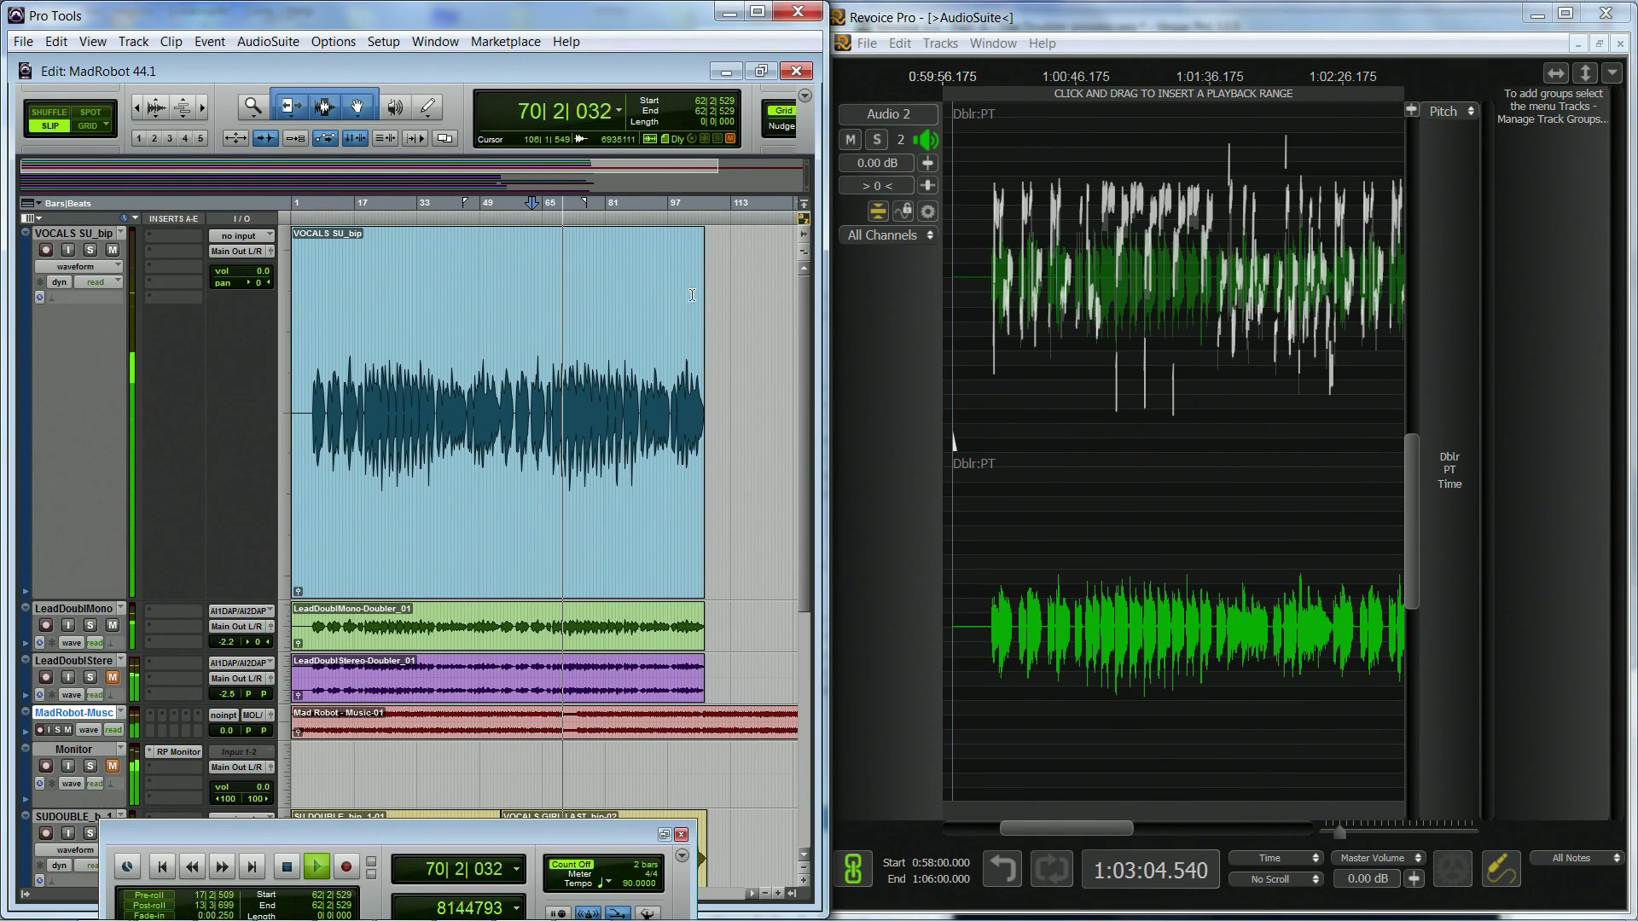
Step: Mute the mono double, unmute the stereo double track and set its level to -4.9 dB
click(112, 625)
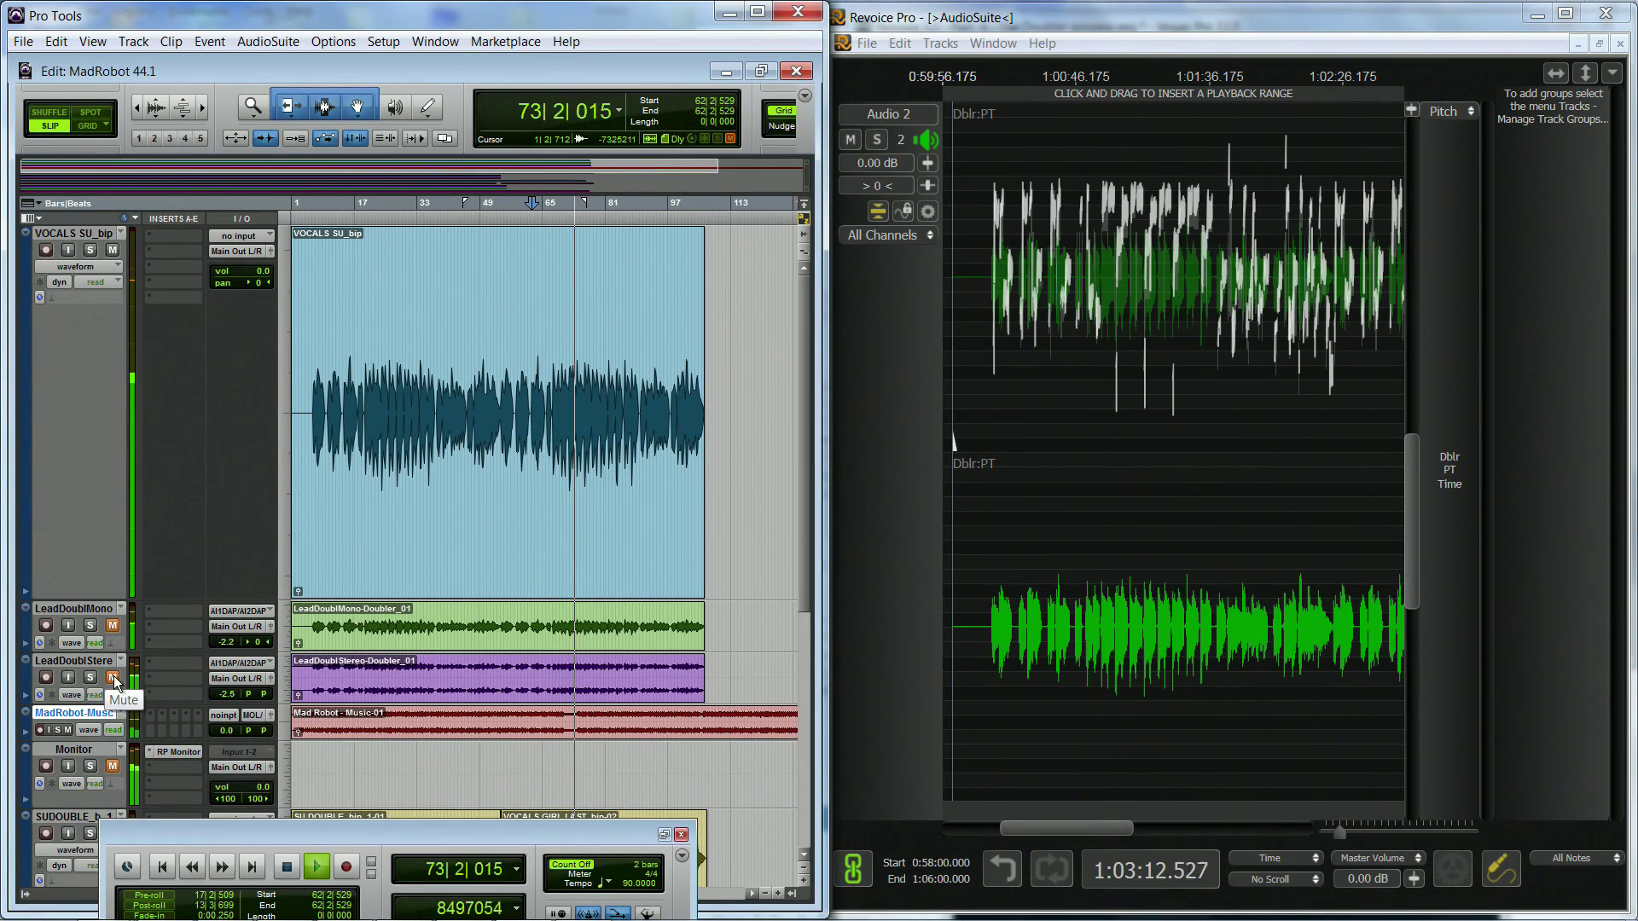
click(113, 678)
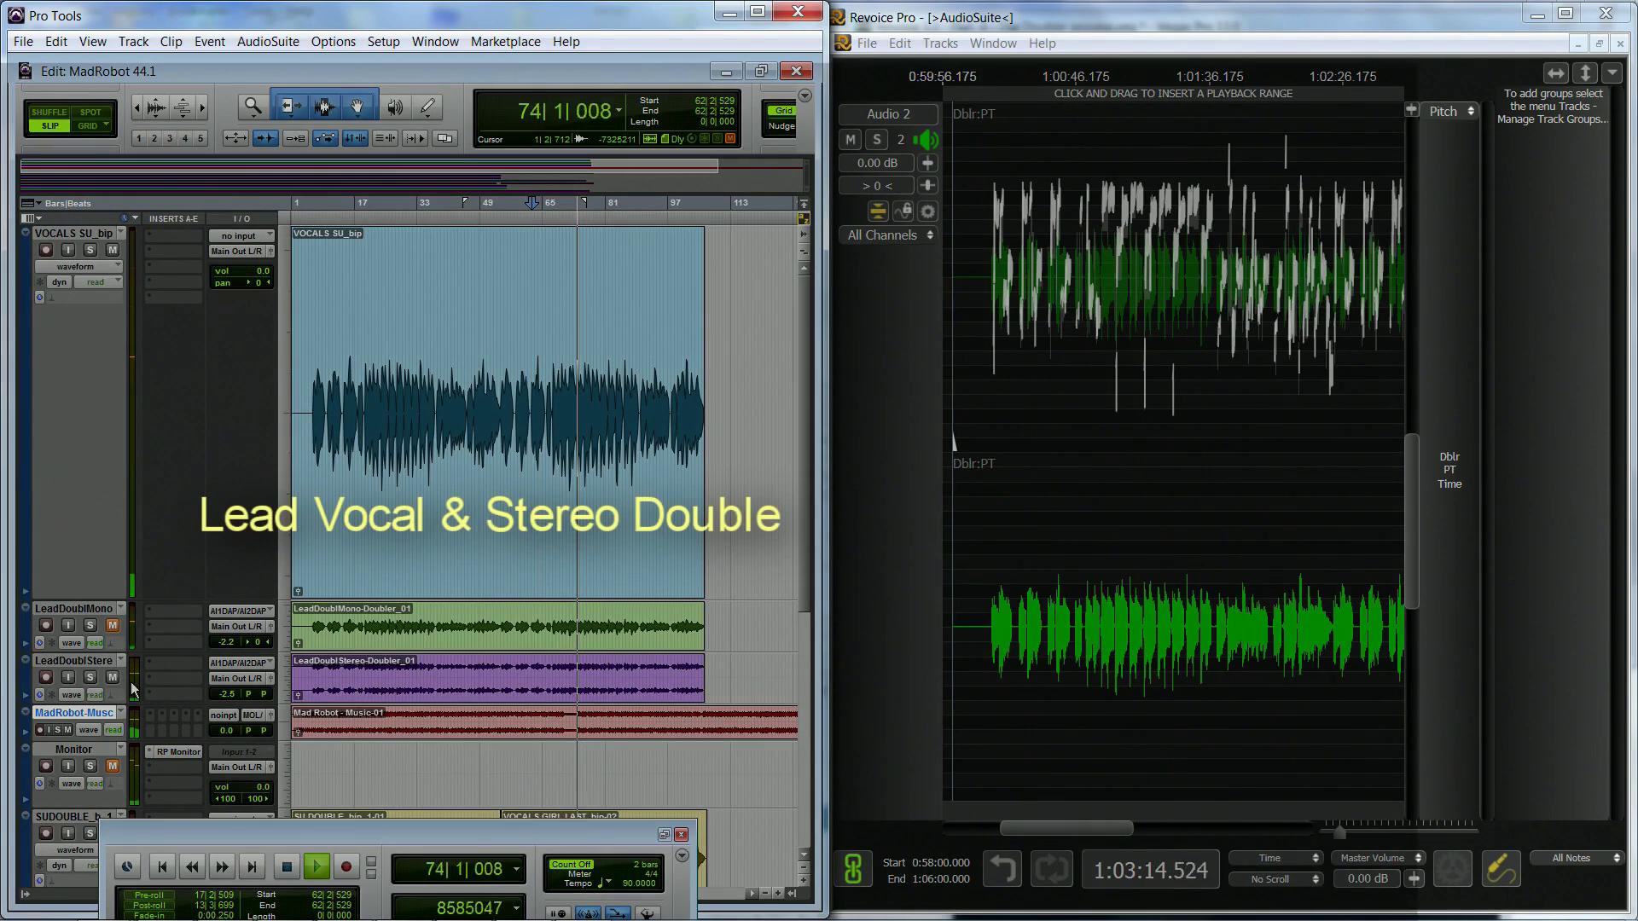
click(271, 679)
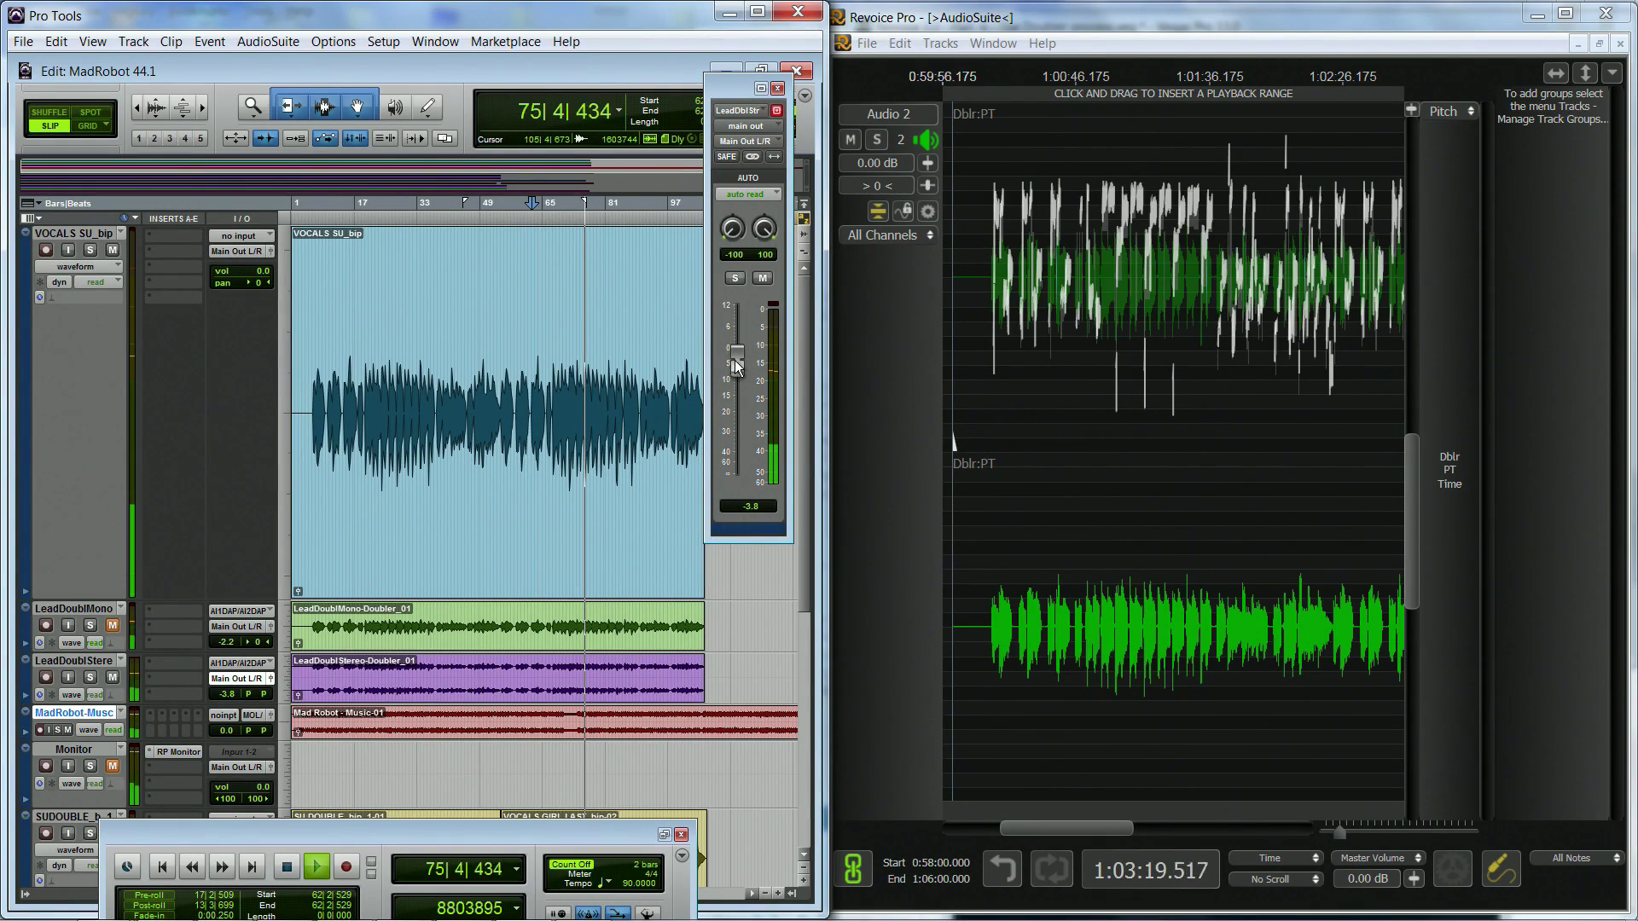
drag(734, 360, 736, 369)
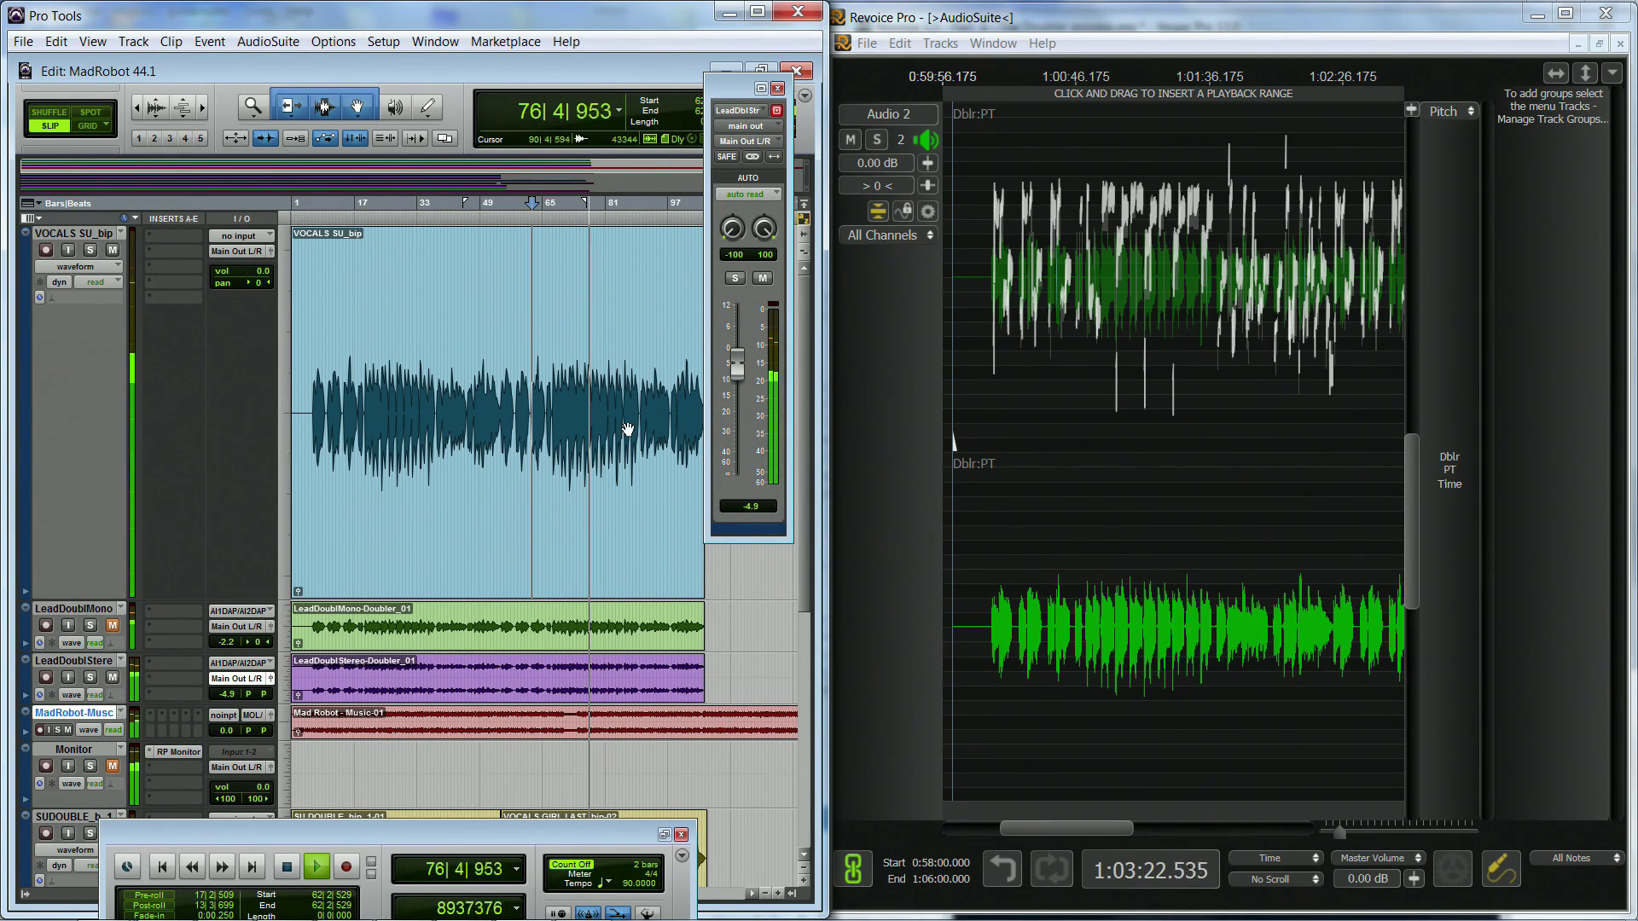
Step: Compare the lead vocal with and without the stereo double by muting and unmuting it, and stop playback
click(113, 679)
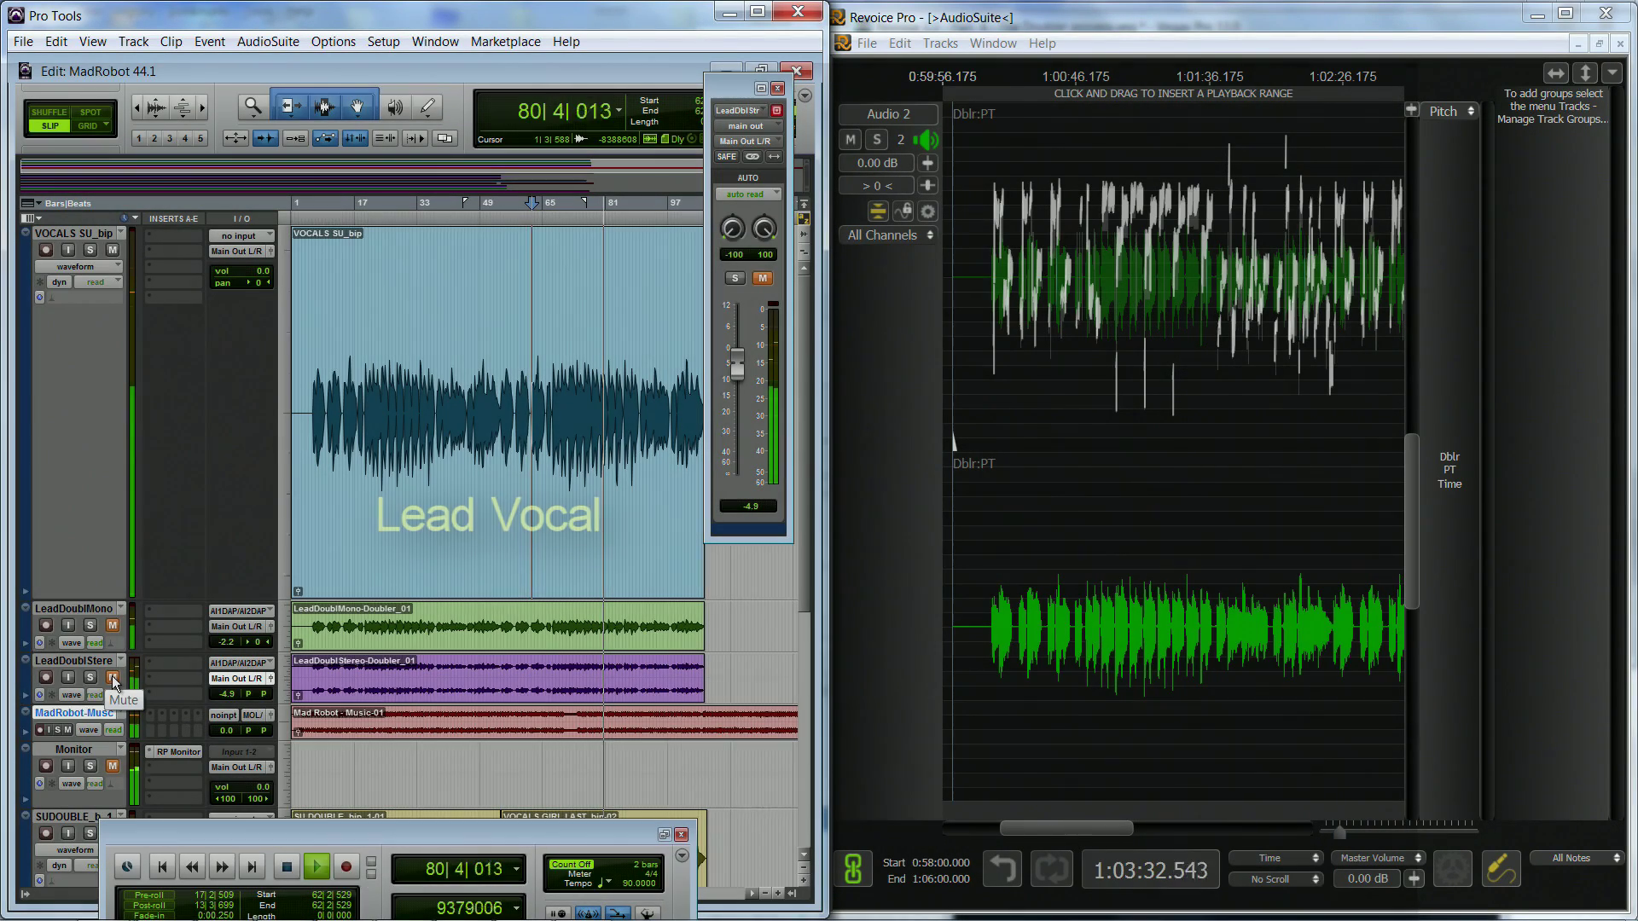
click(113, 678)
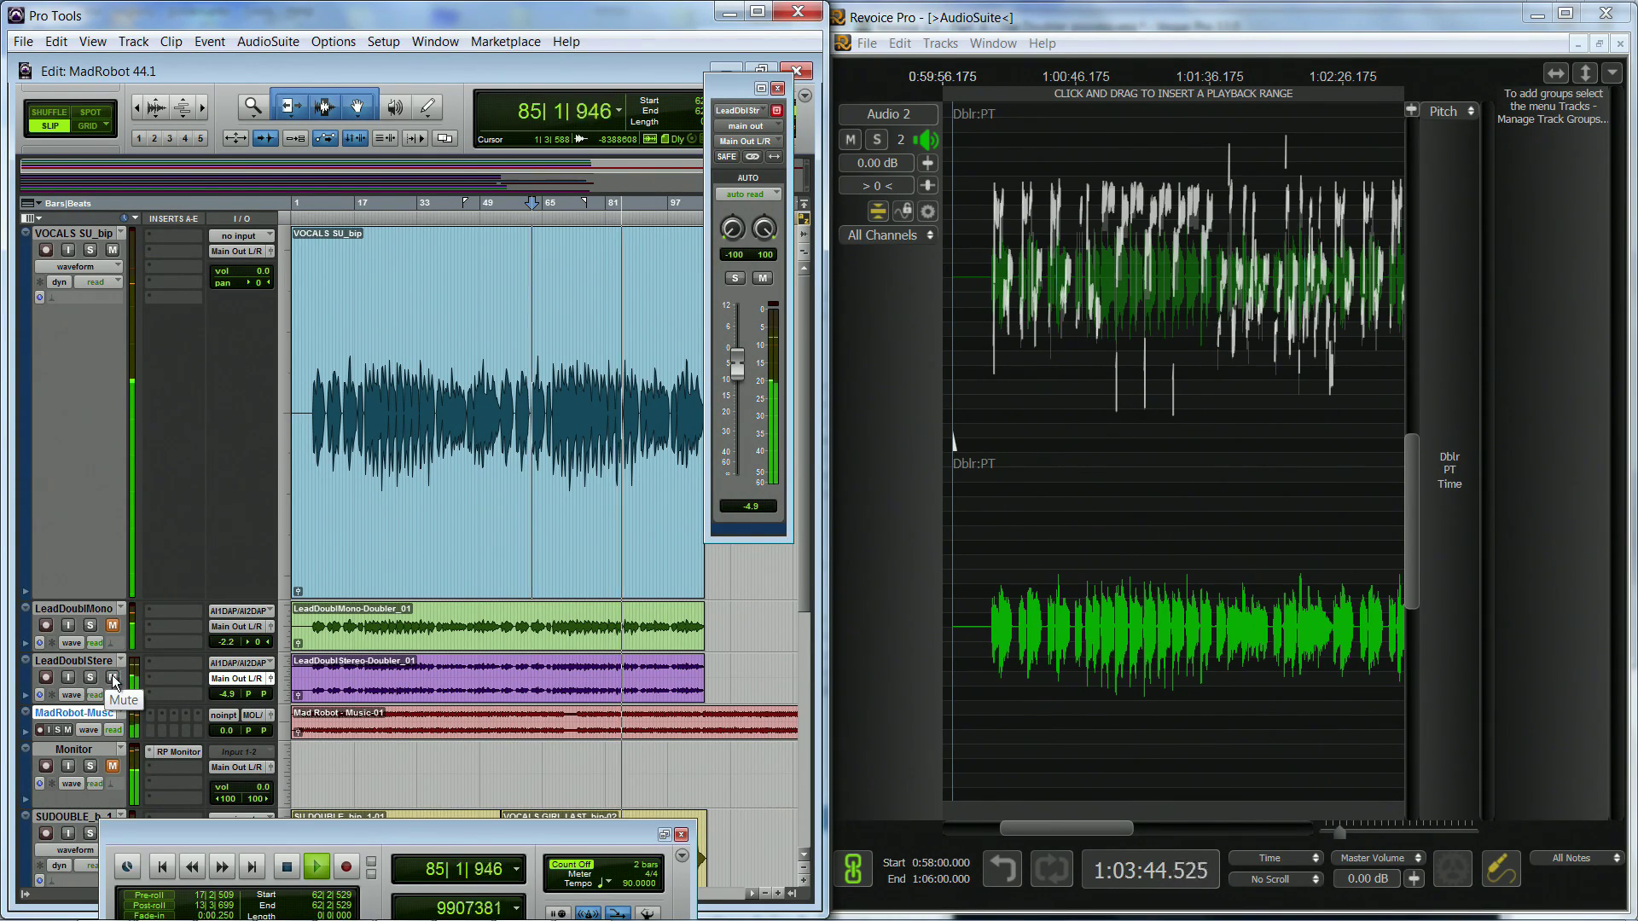
key(space)
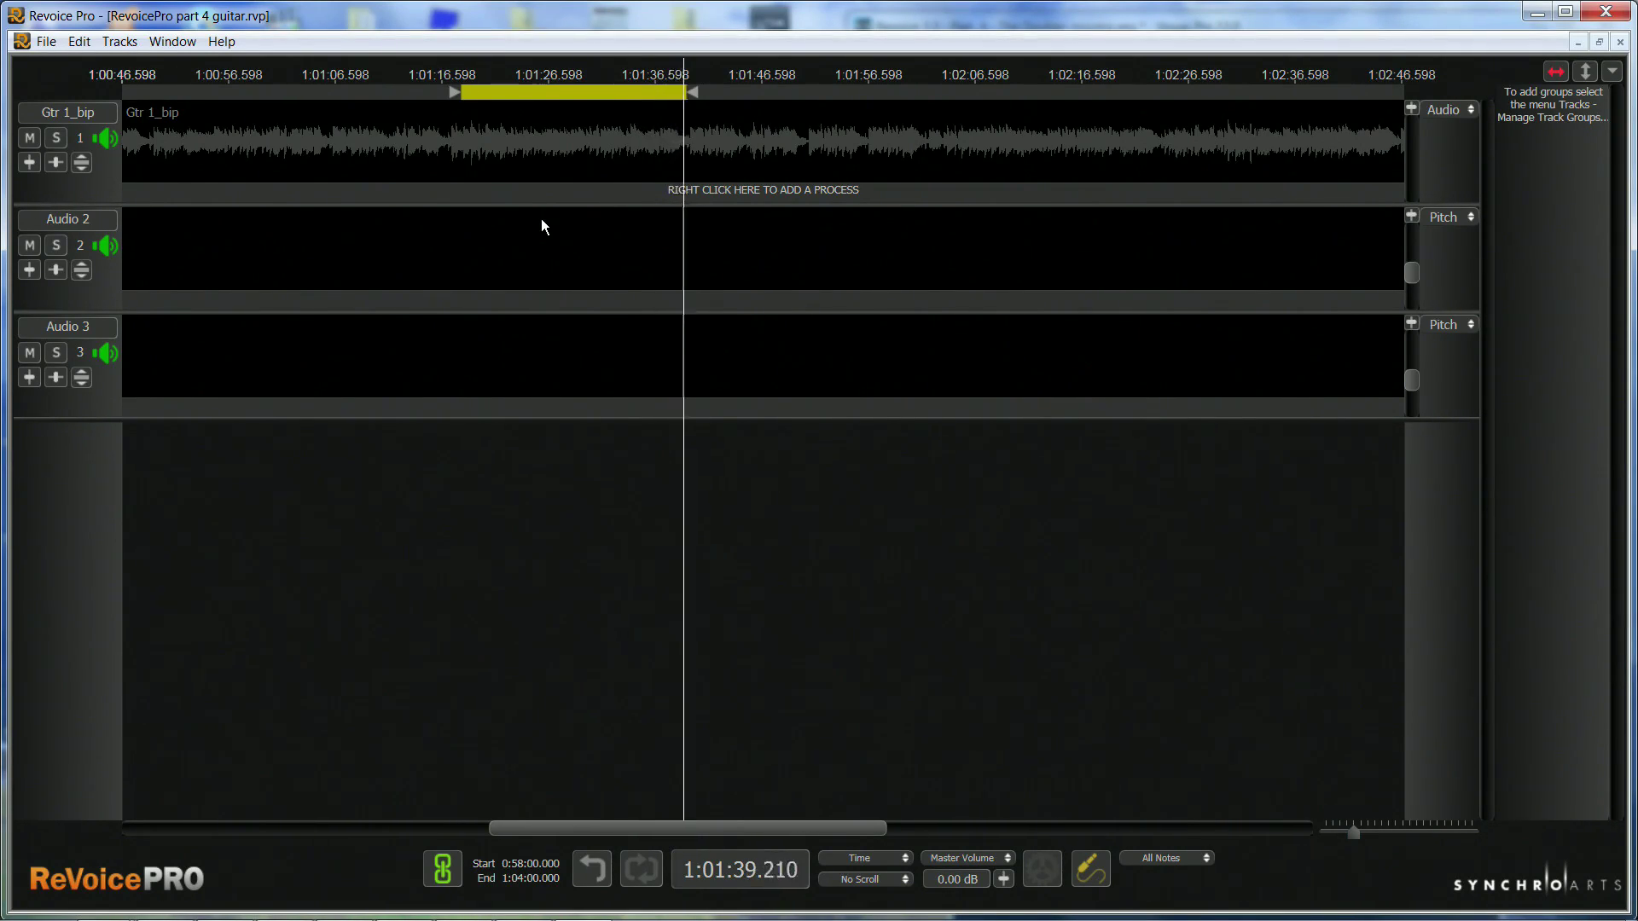
Step: Switch to Revoice Pro and set up a new Doubler process over the selected playback range with the Mono Instruments Mild Vibrato preset
key(ctrl+n)
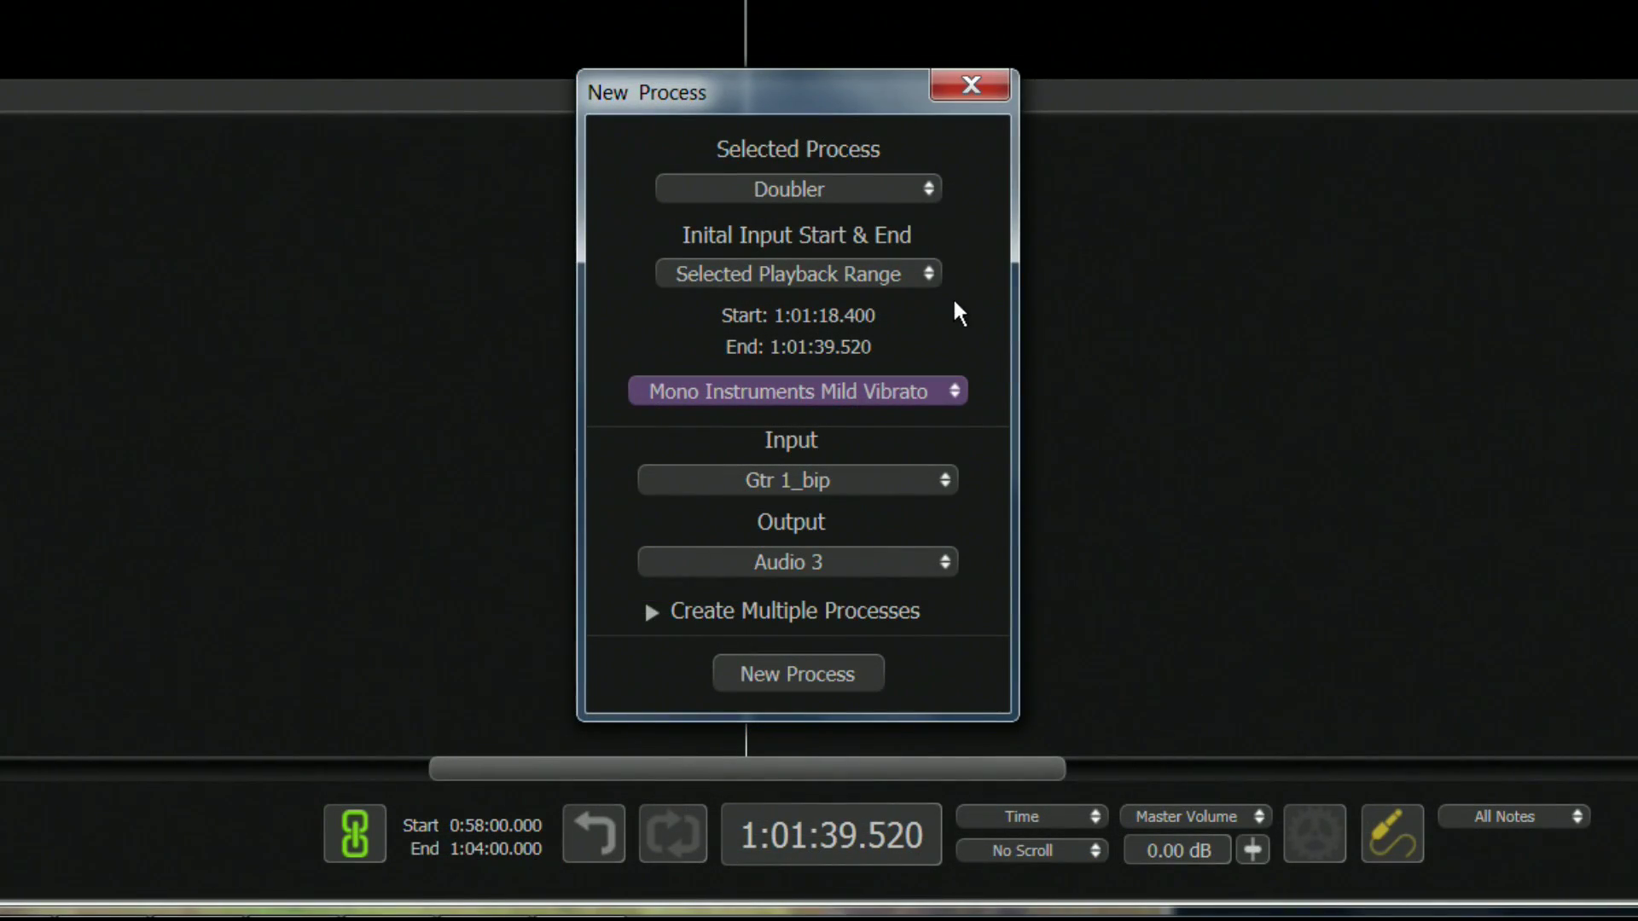
click(929, 275)
click(917, 271)
click(961, 391)
mouse_move(862, 398)
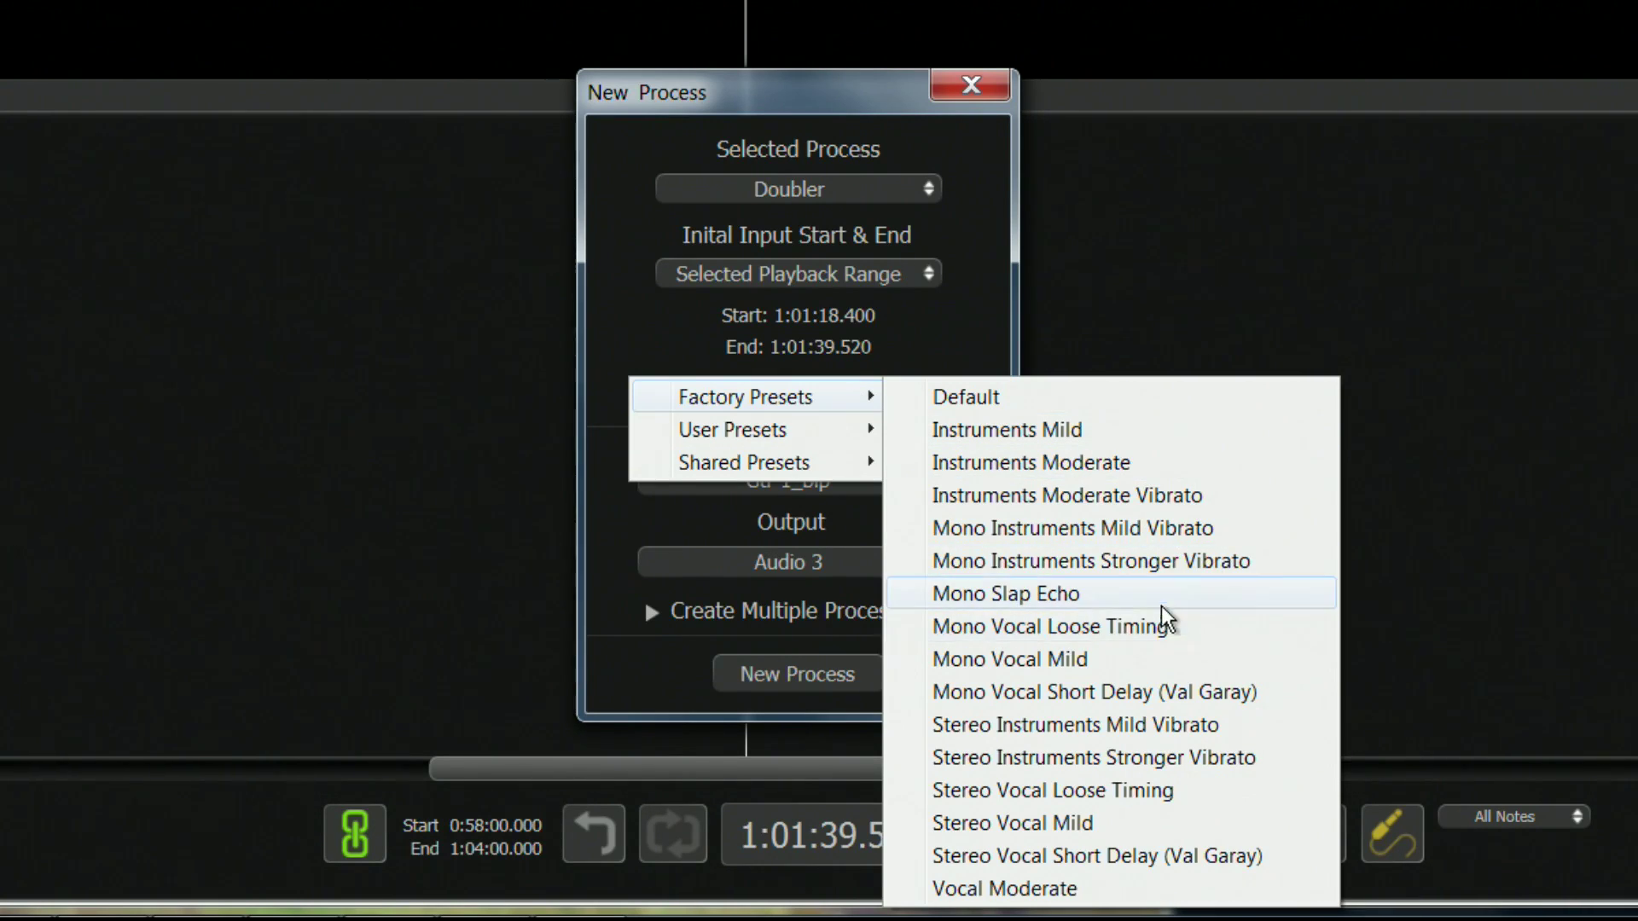
click(1143, 528)
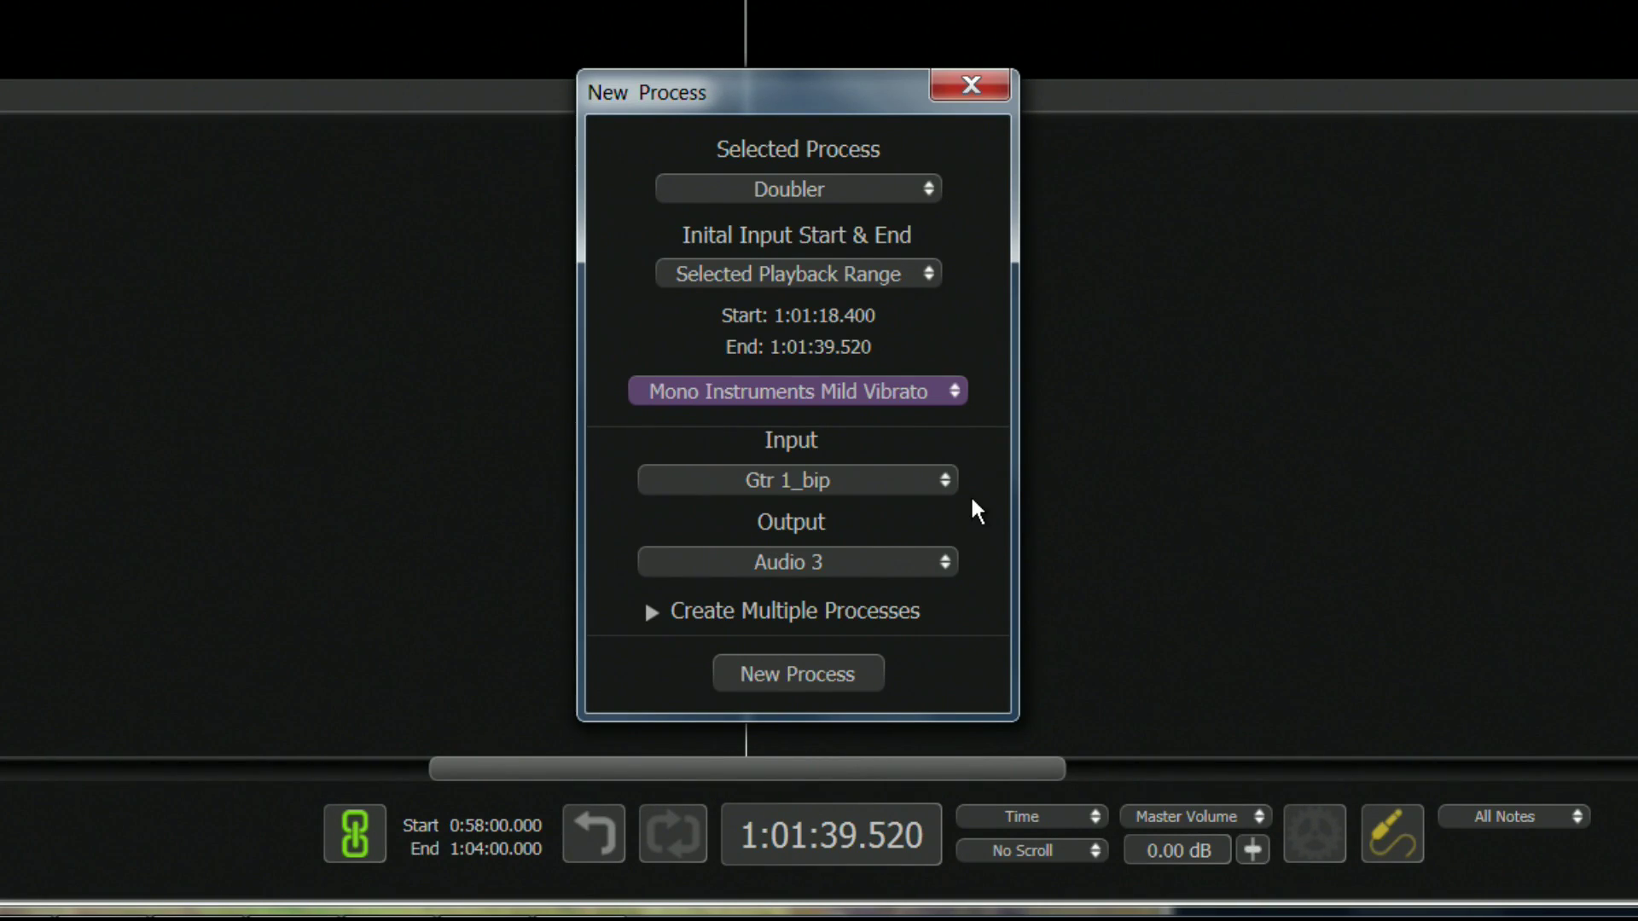
Step: Set the Doubler process's output to Audio 2 and create the process from Gtr 1_bip
click(942, 561)
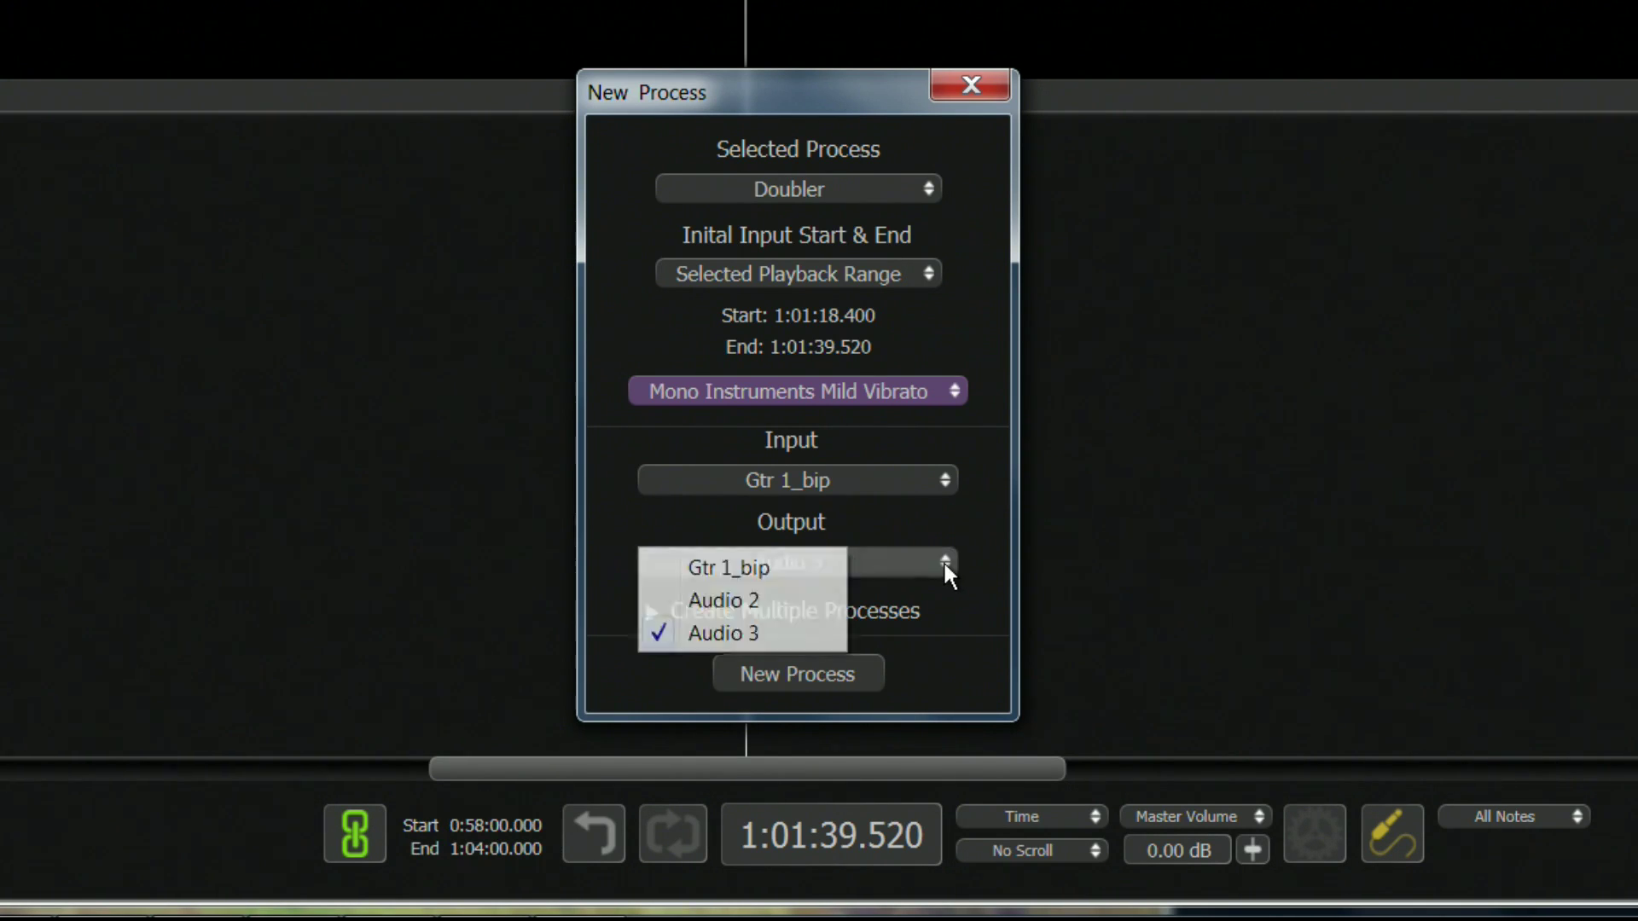
click(715, 594)
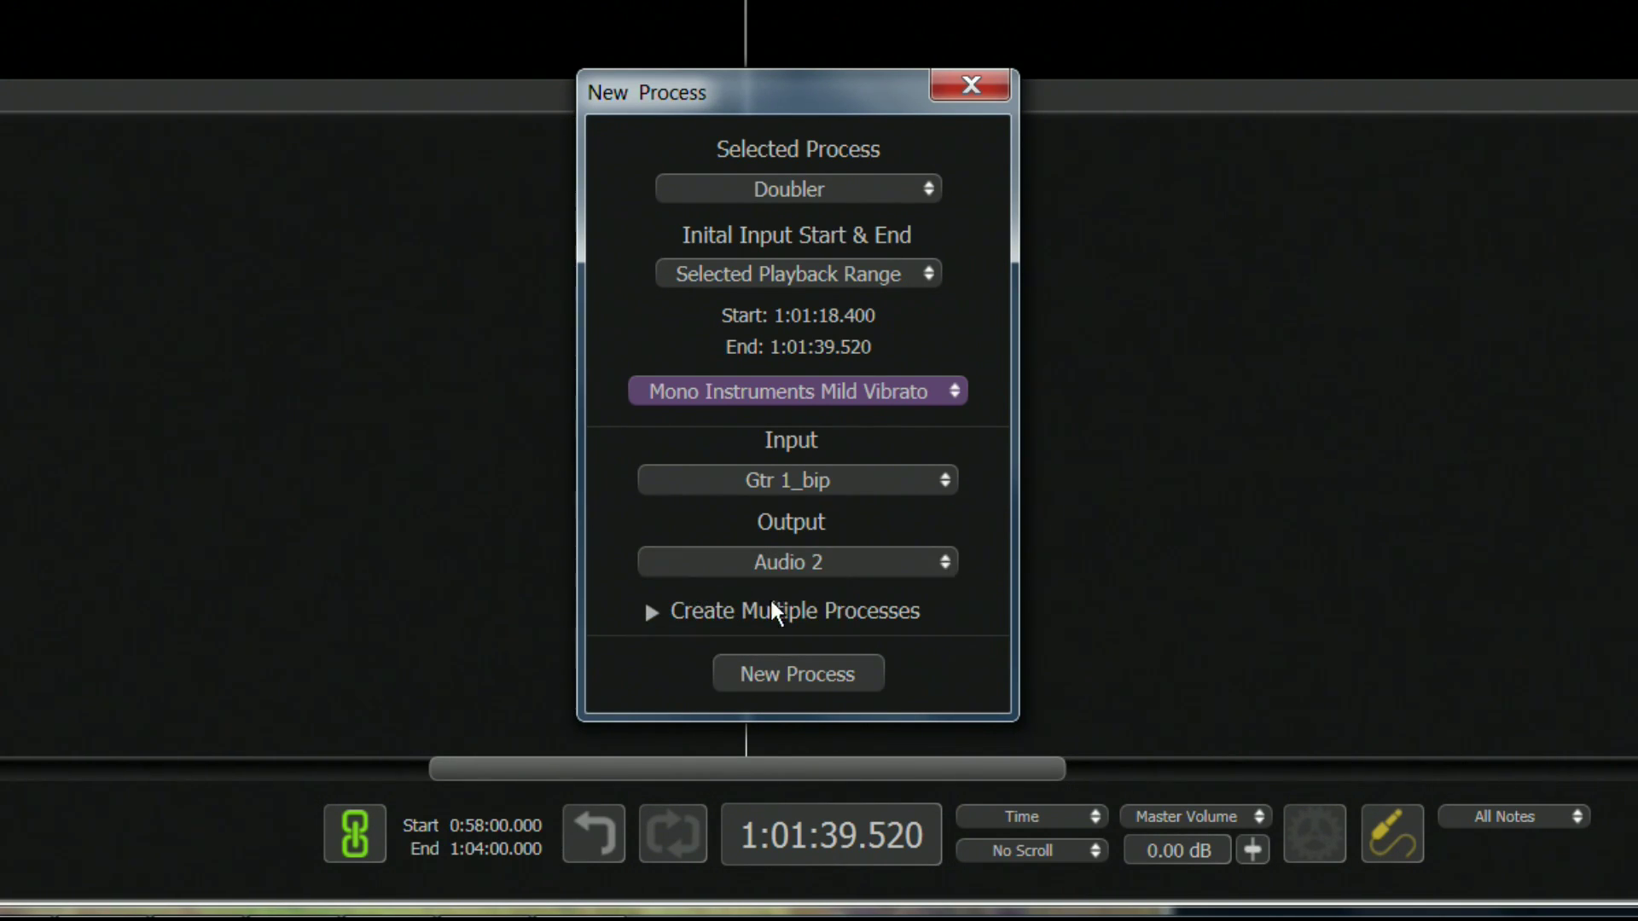
click(774, 670)
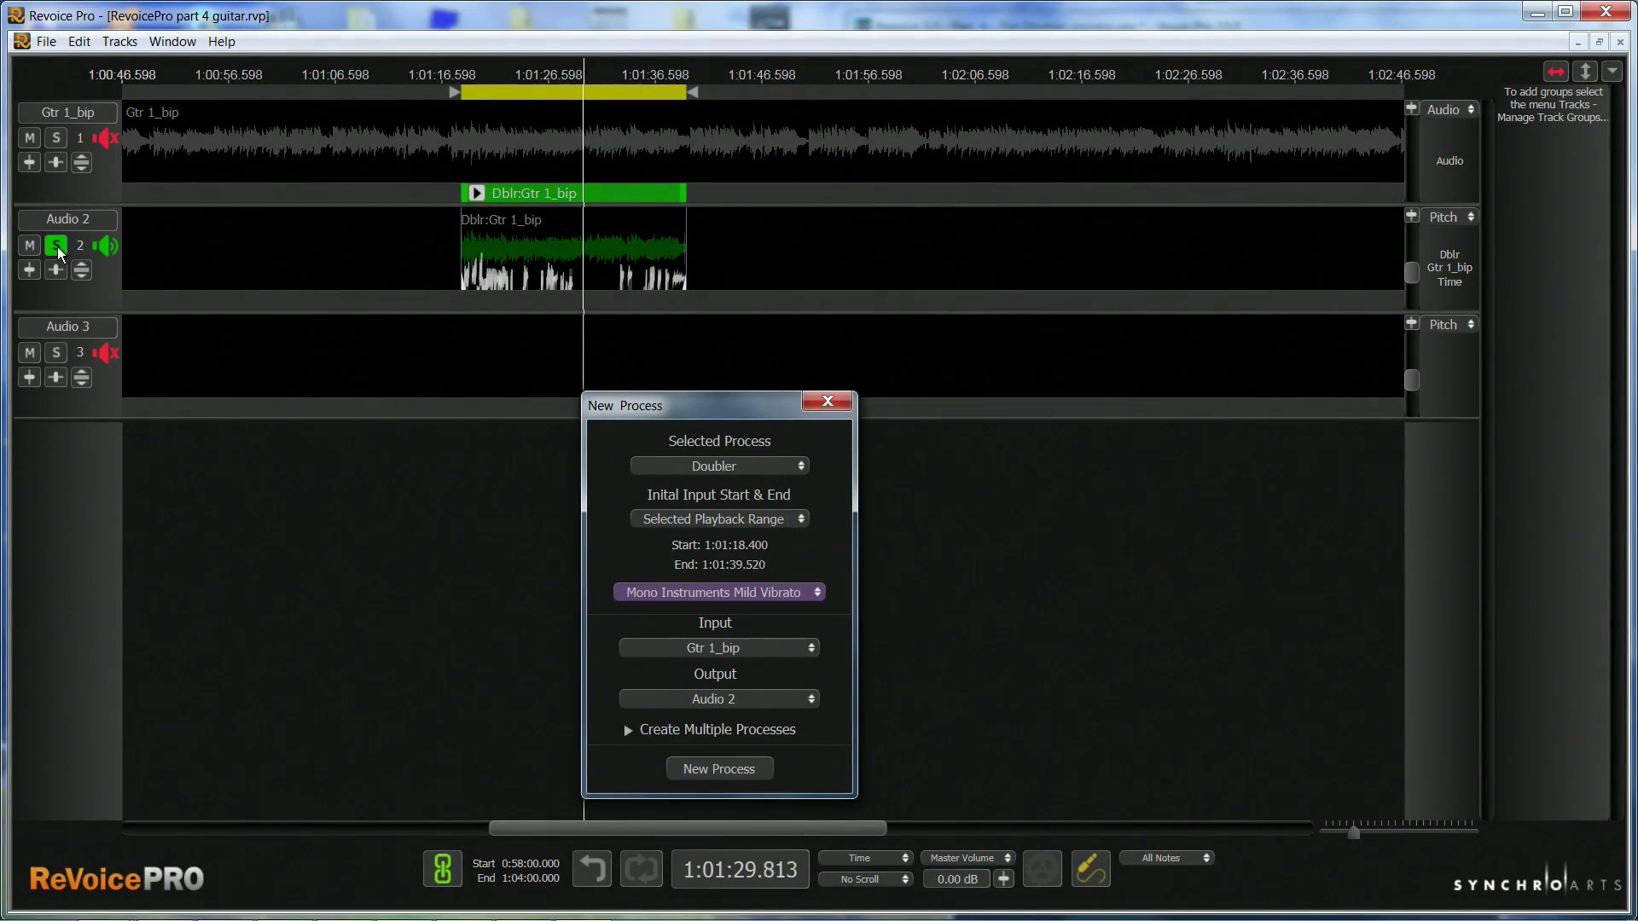
Step: Unsolo Audio 2, pan the guitar double to the left and pan the Gtr 1_bip guide track to the right
click(57, 246)
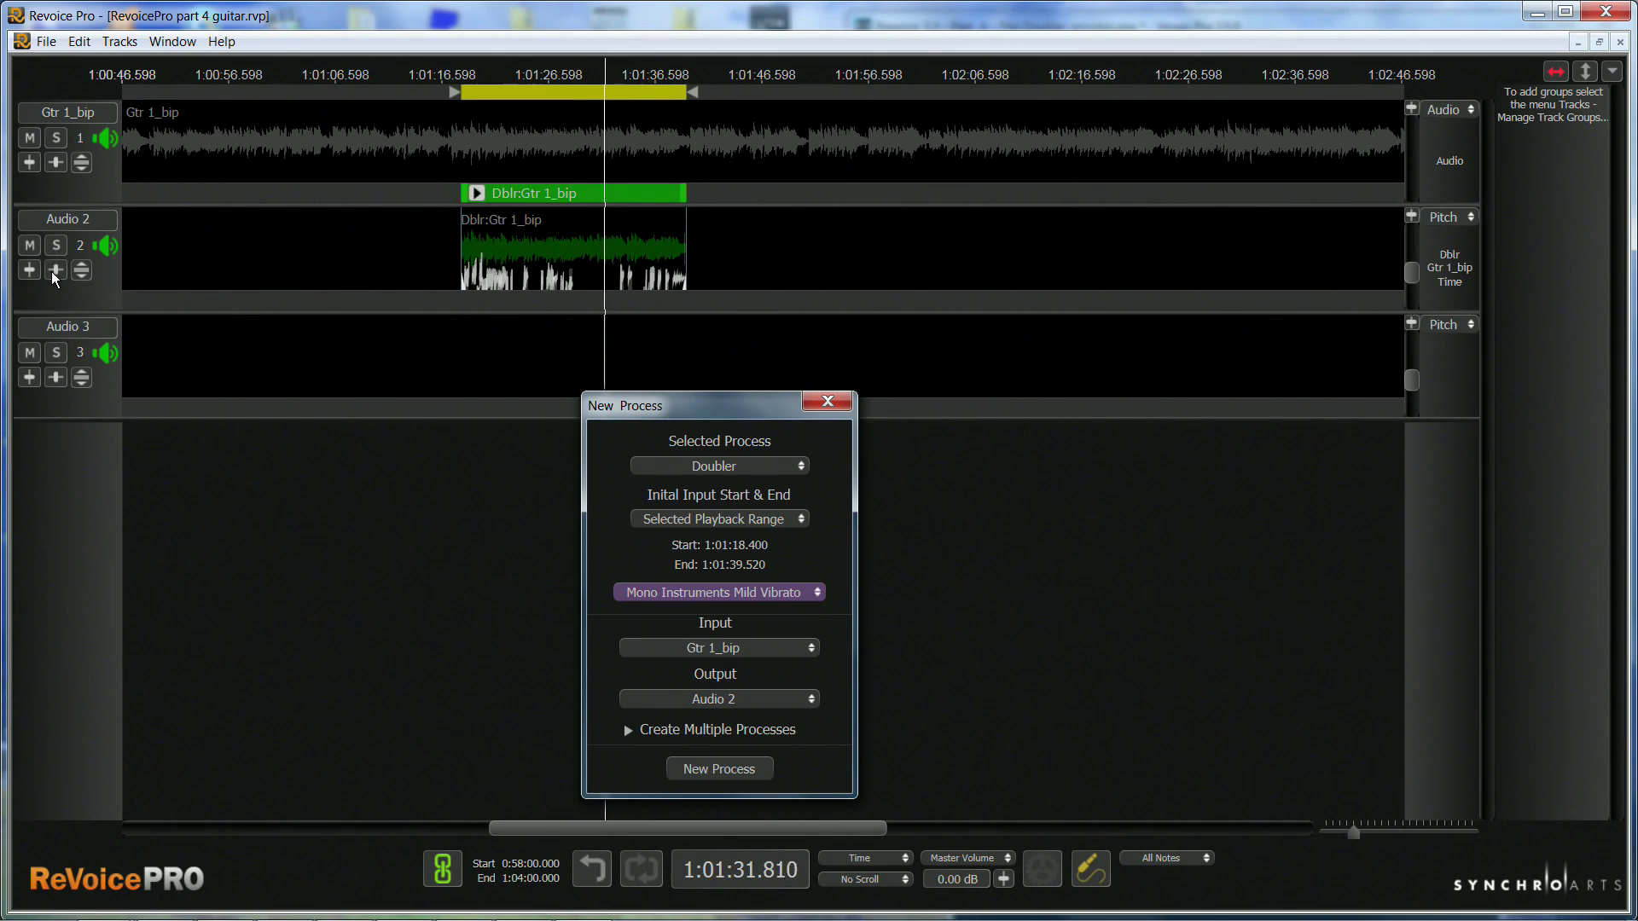
click(56, 270)
drag(74, 254, 31, 259)
click(55, 162)
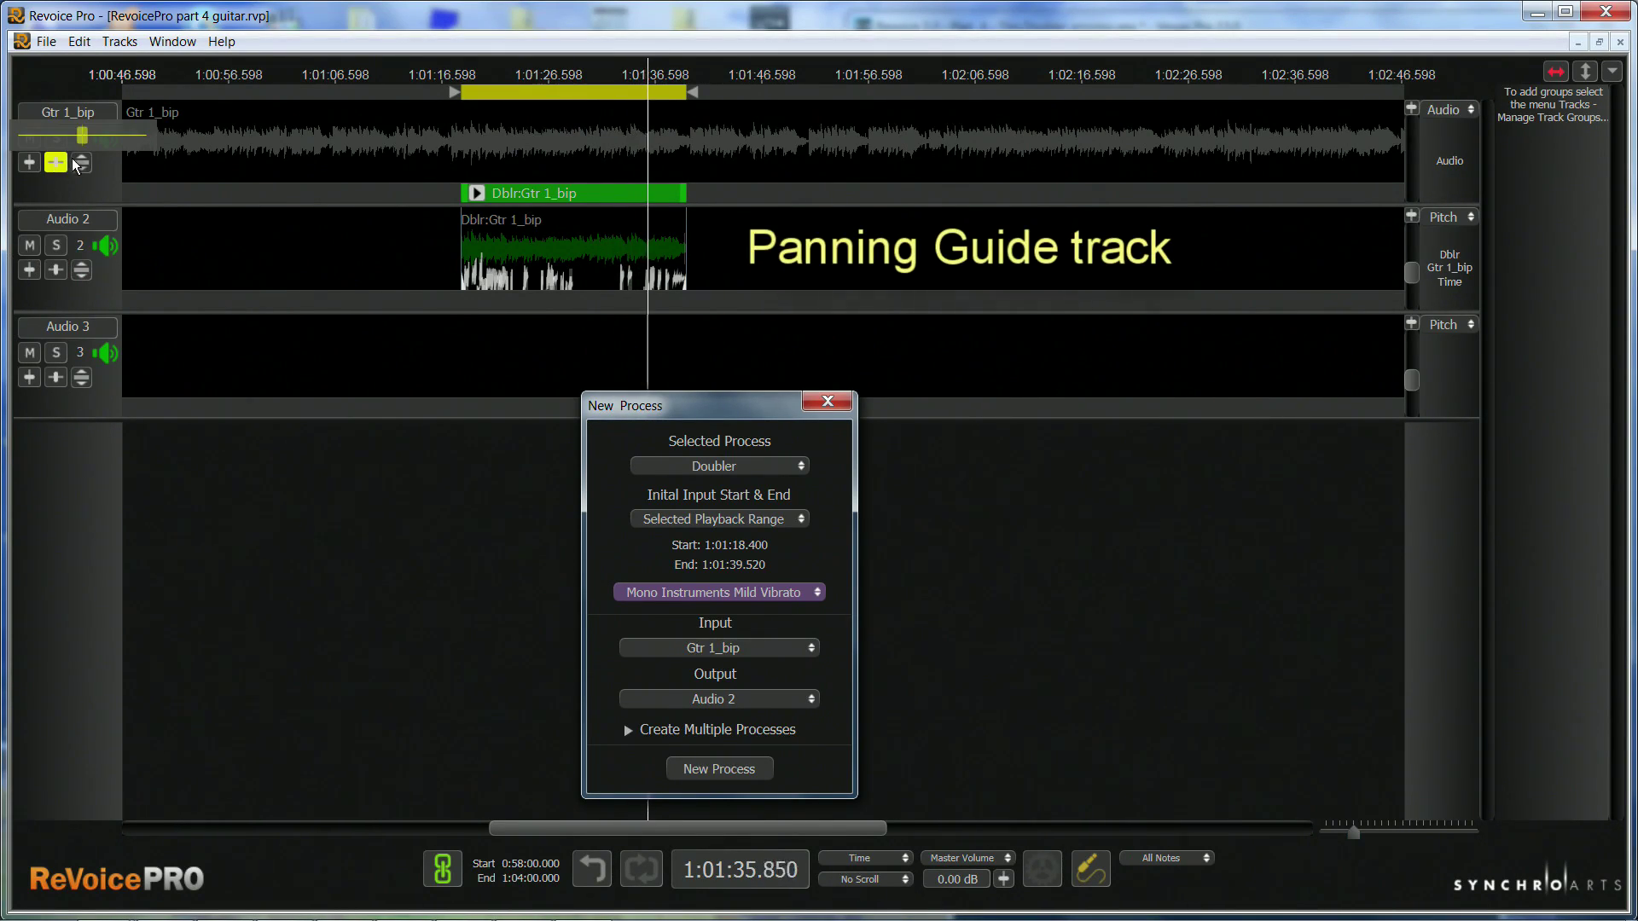
drag(82, 137, 131, 139)
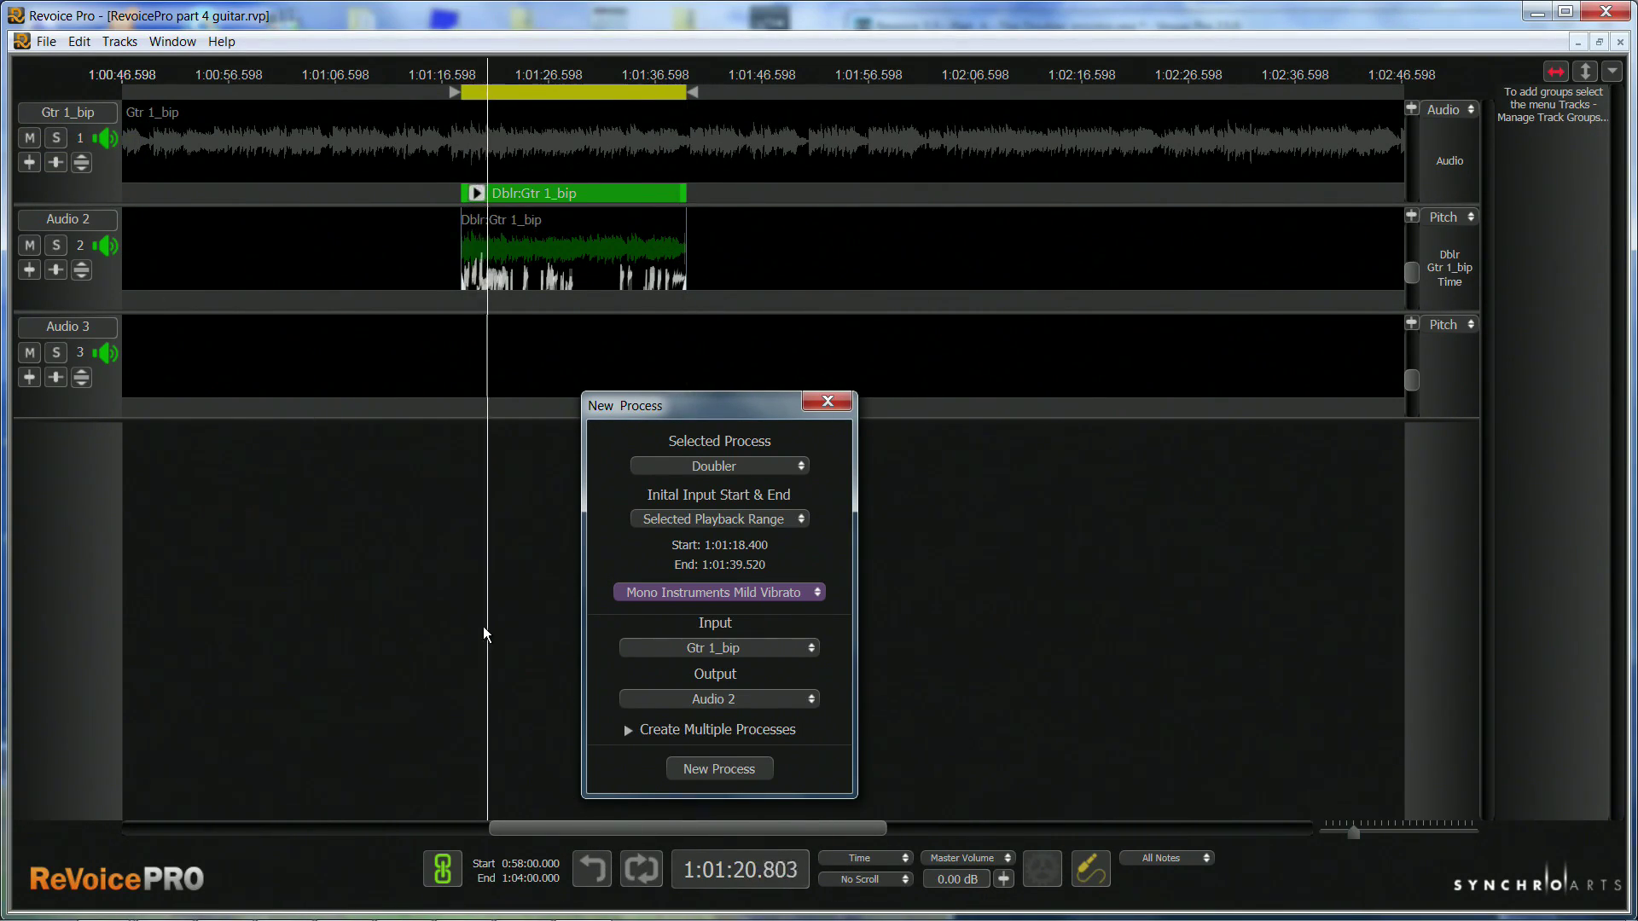
Step: Adjust the volume of Audio 2 and the panning of the Gtr 1_bip guide track during playback
click(28, 269)
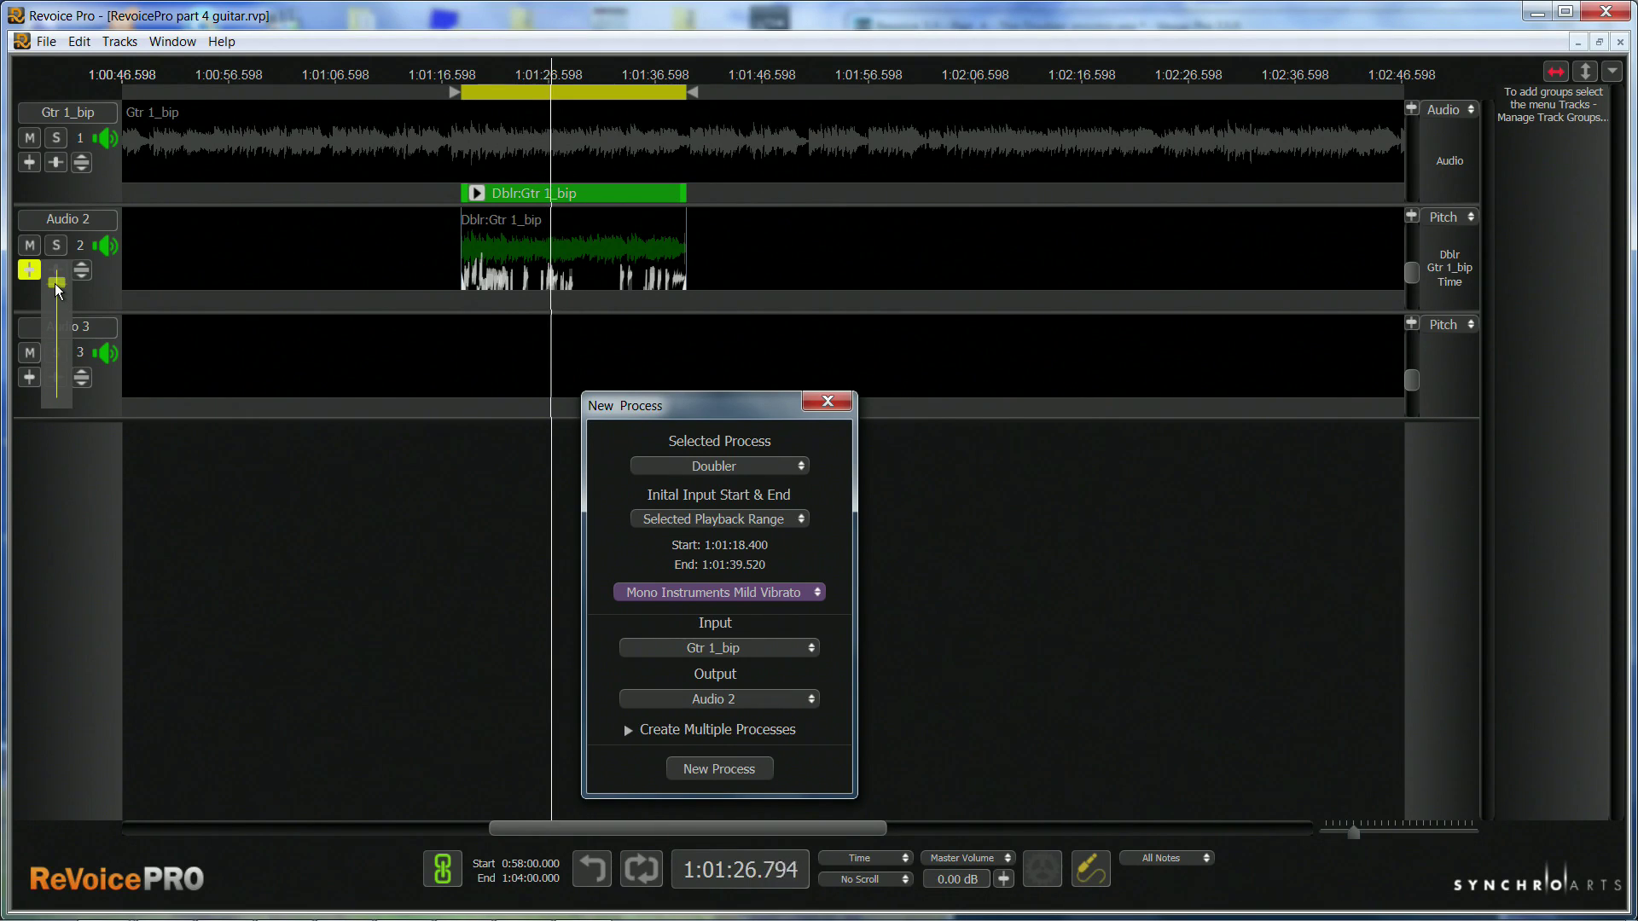
drag(56, 271, 4, 248)
drag(55, 162, 174, 175)
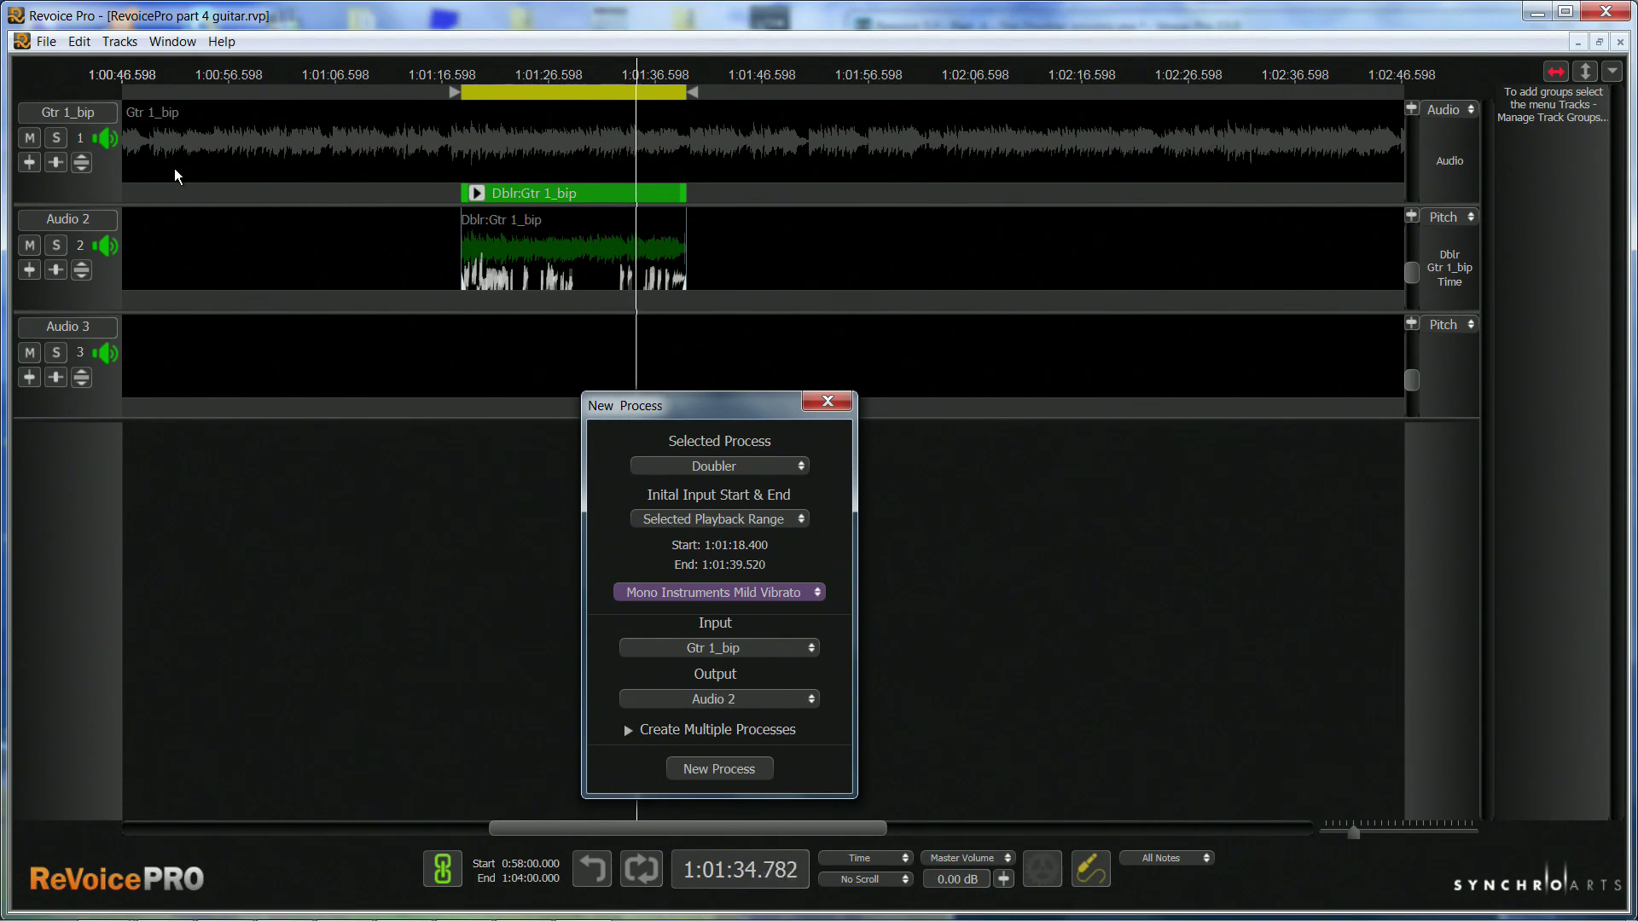
Step: Audition the guitar double and its Gtr 1_bip guide separately by soloing their tracks
key(s)
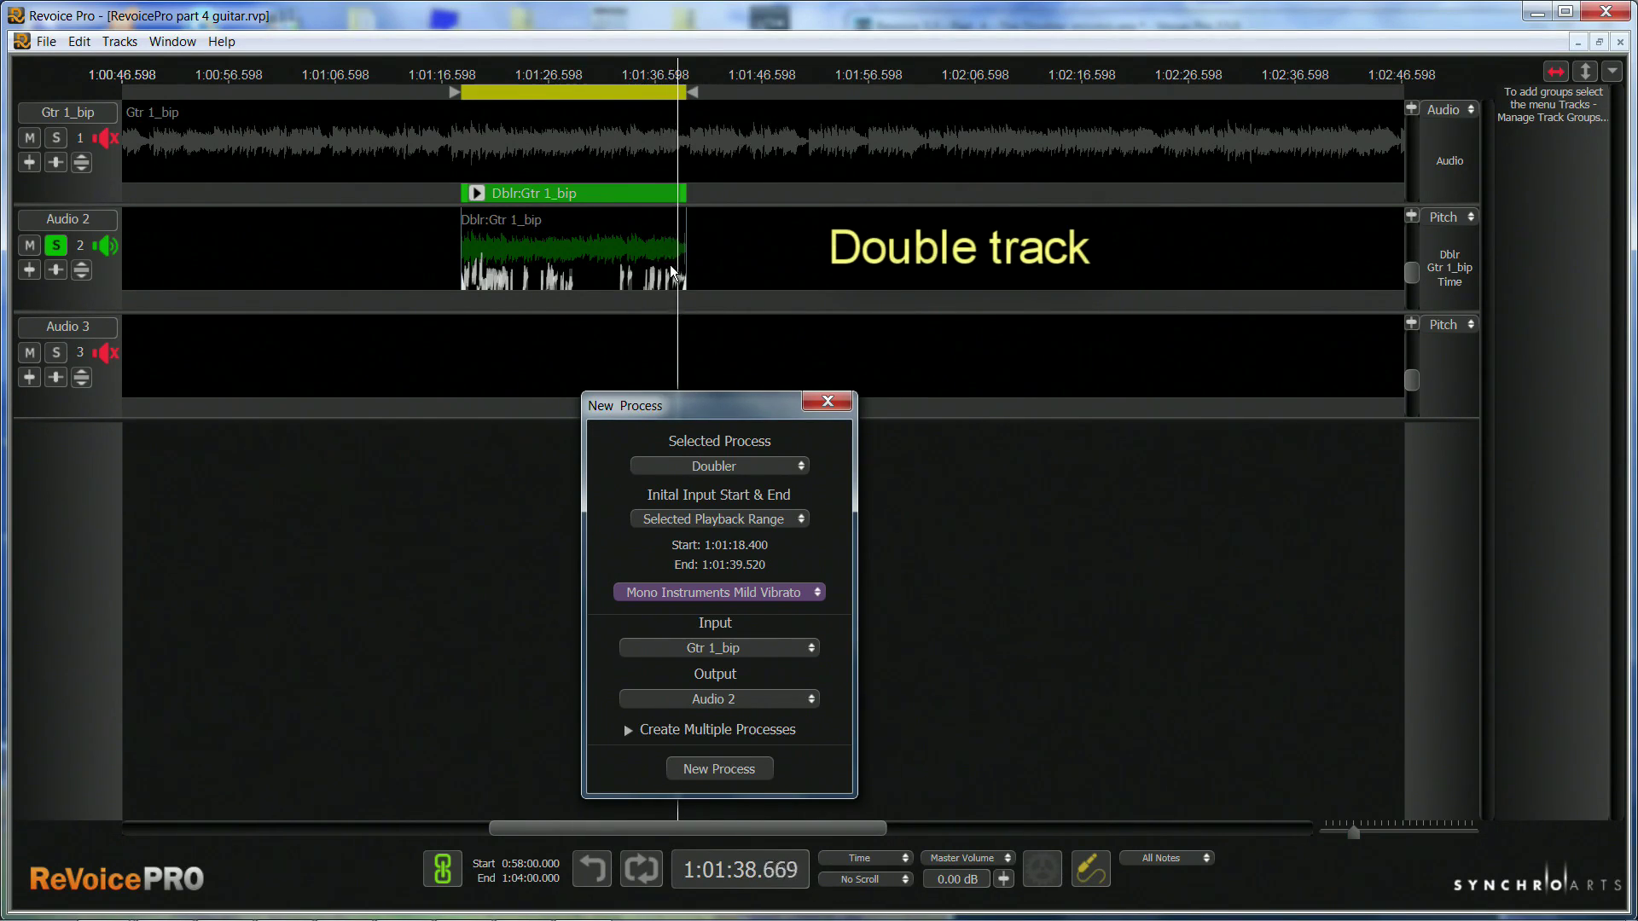
click(55, 137)
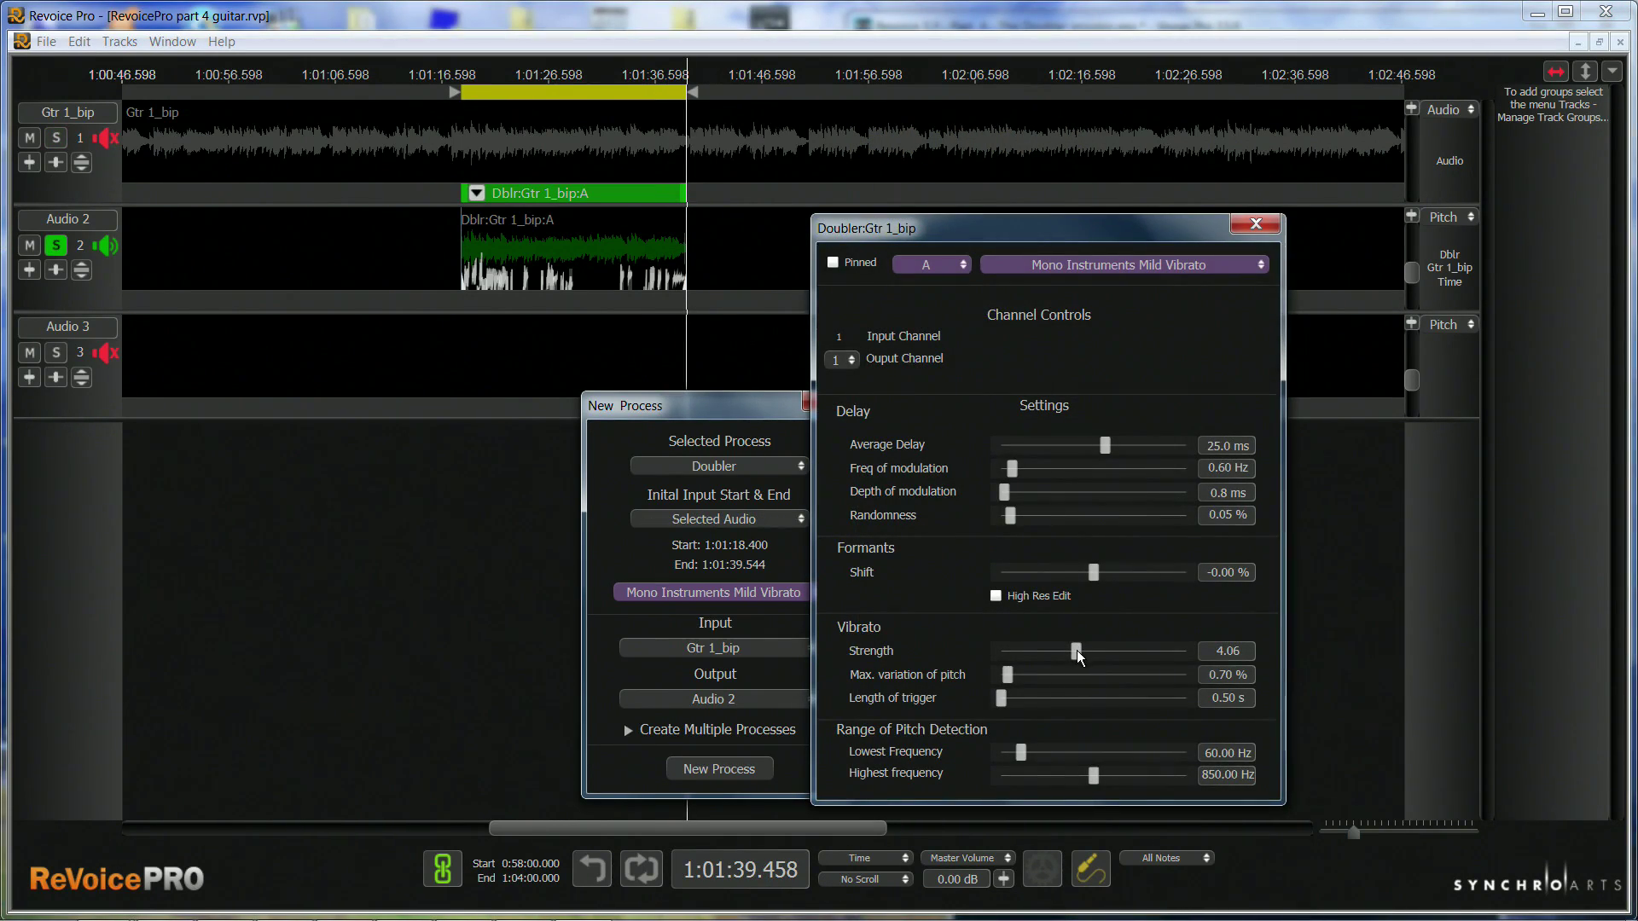
Step: Set the guitar Doubler process's vibrato strength to 2.47 and save the settings as a new version
drag(1075, 650, 1049, 651)
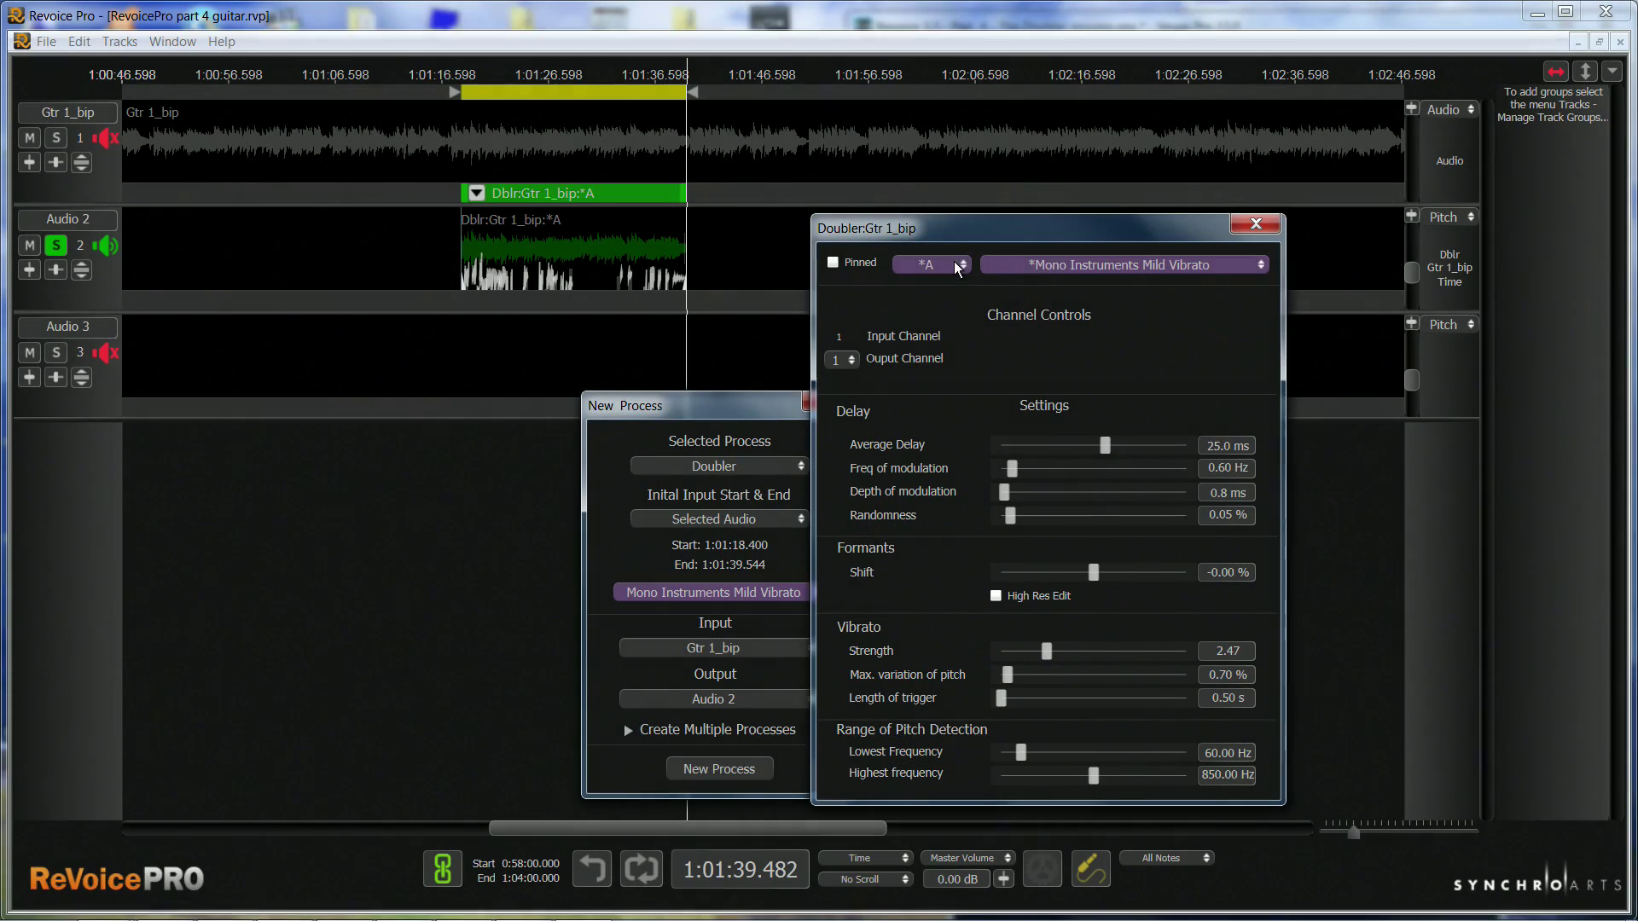
click(954, 265)
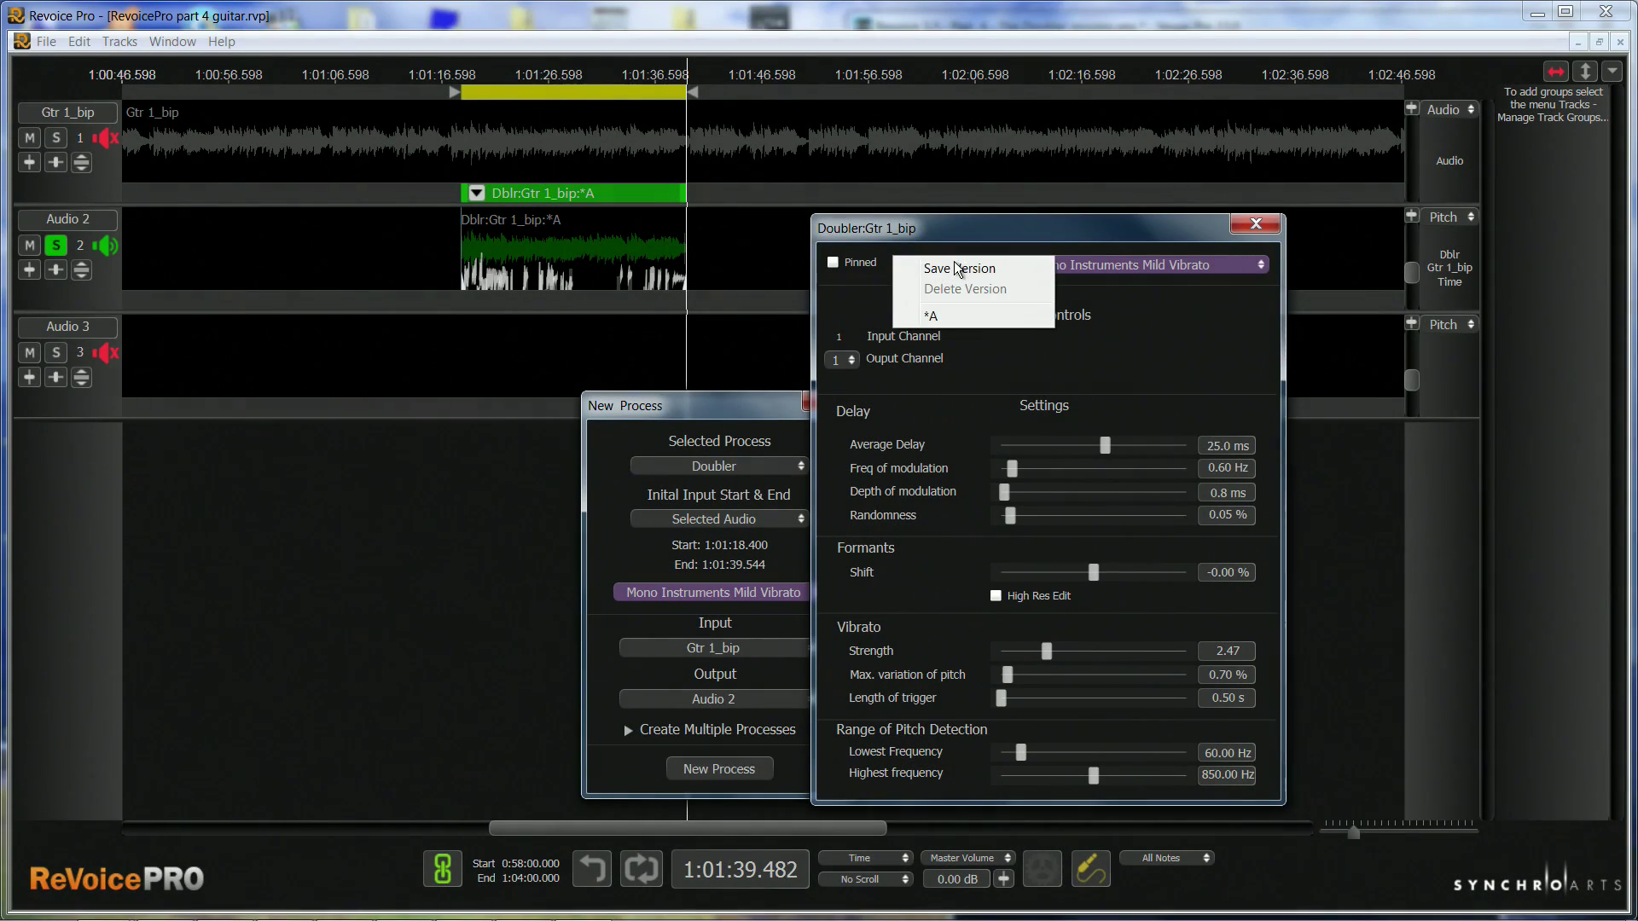
click(955, 269)
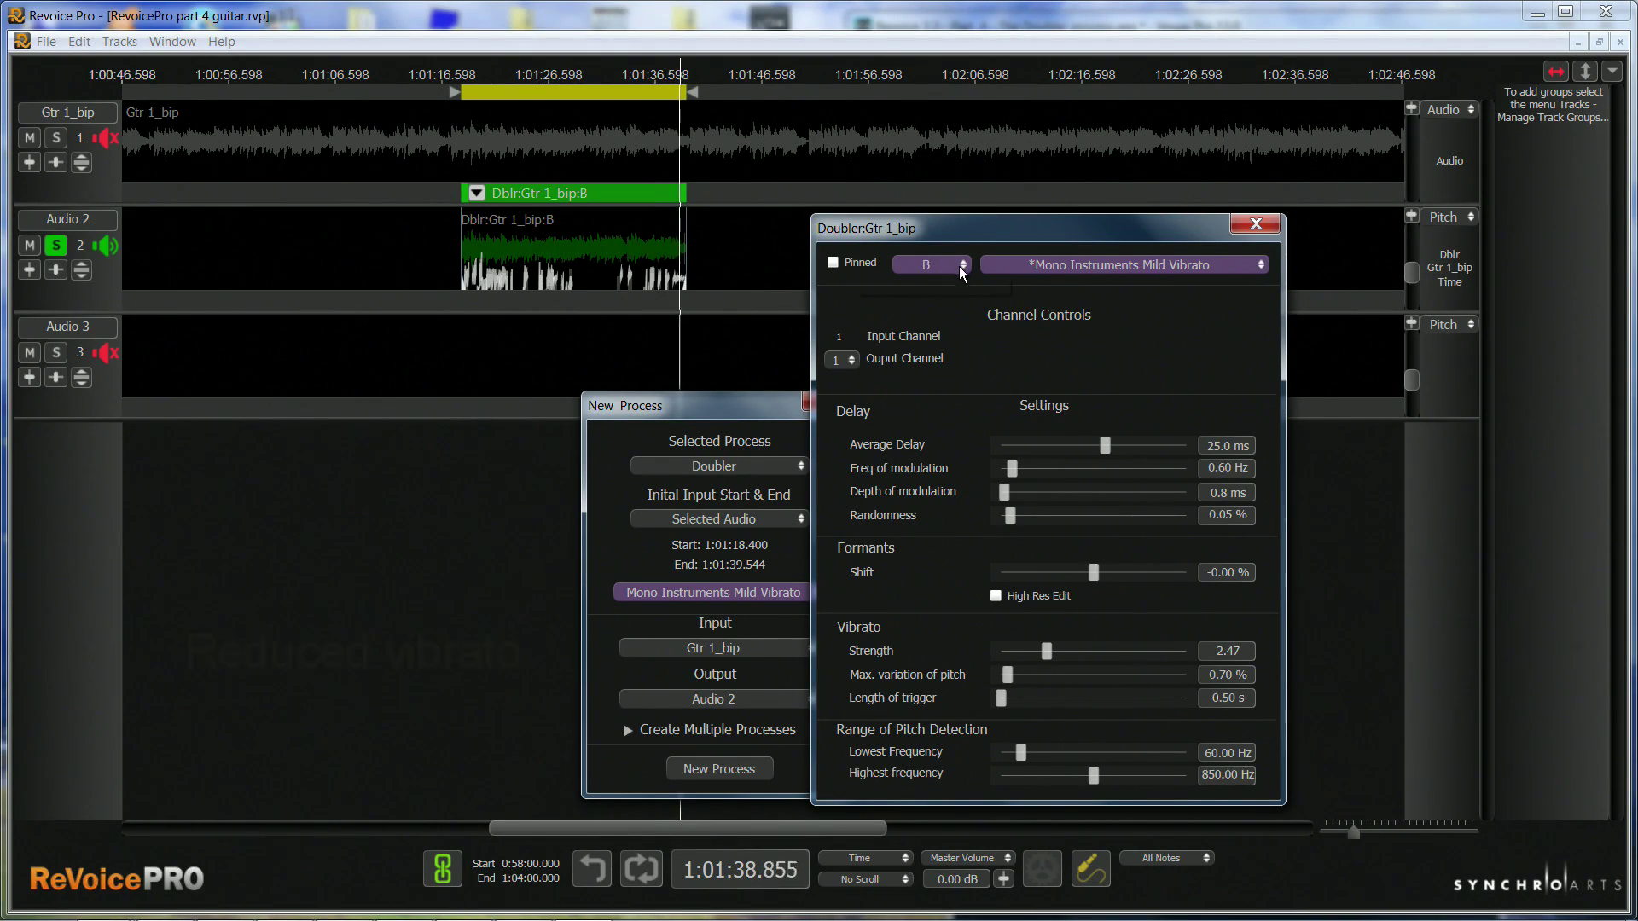
Step: Switch between the saved Doubler versions A and B to compare their vibrato strengths
click(959, 266)
click(934, 328)
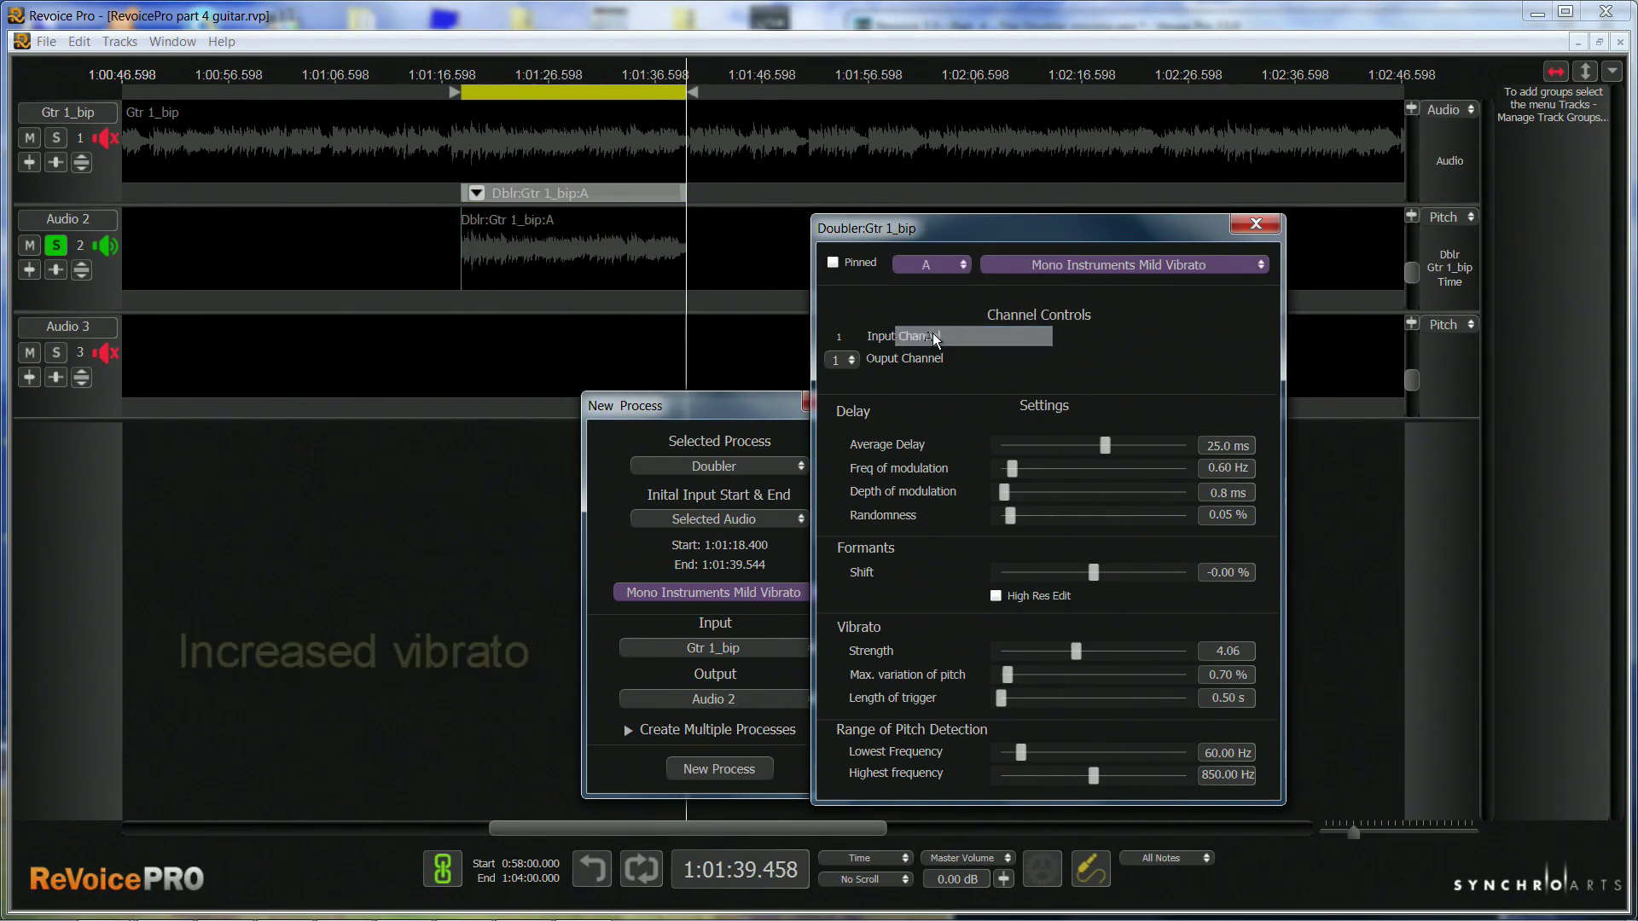
click(951, 267)
click(933, 316)
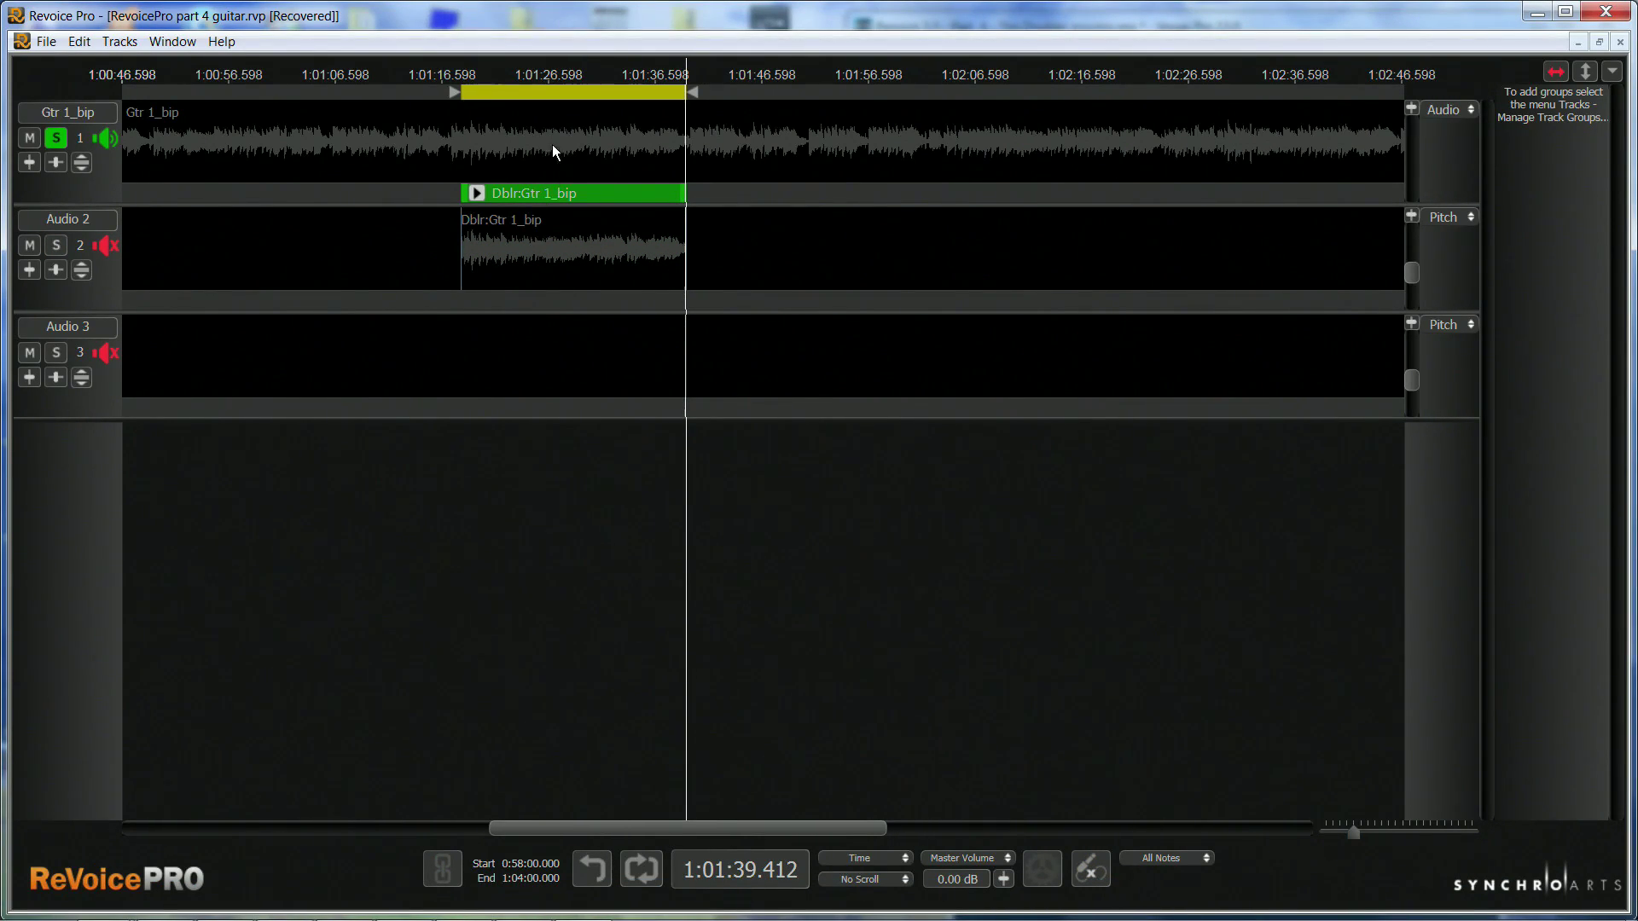
Step: Display the editable Strength of Vibrato line for the Dblr:Gtr 1_bip process on the Gtr 1_bip track
click(551, 144)
right_click(553, 139)
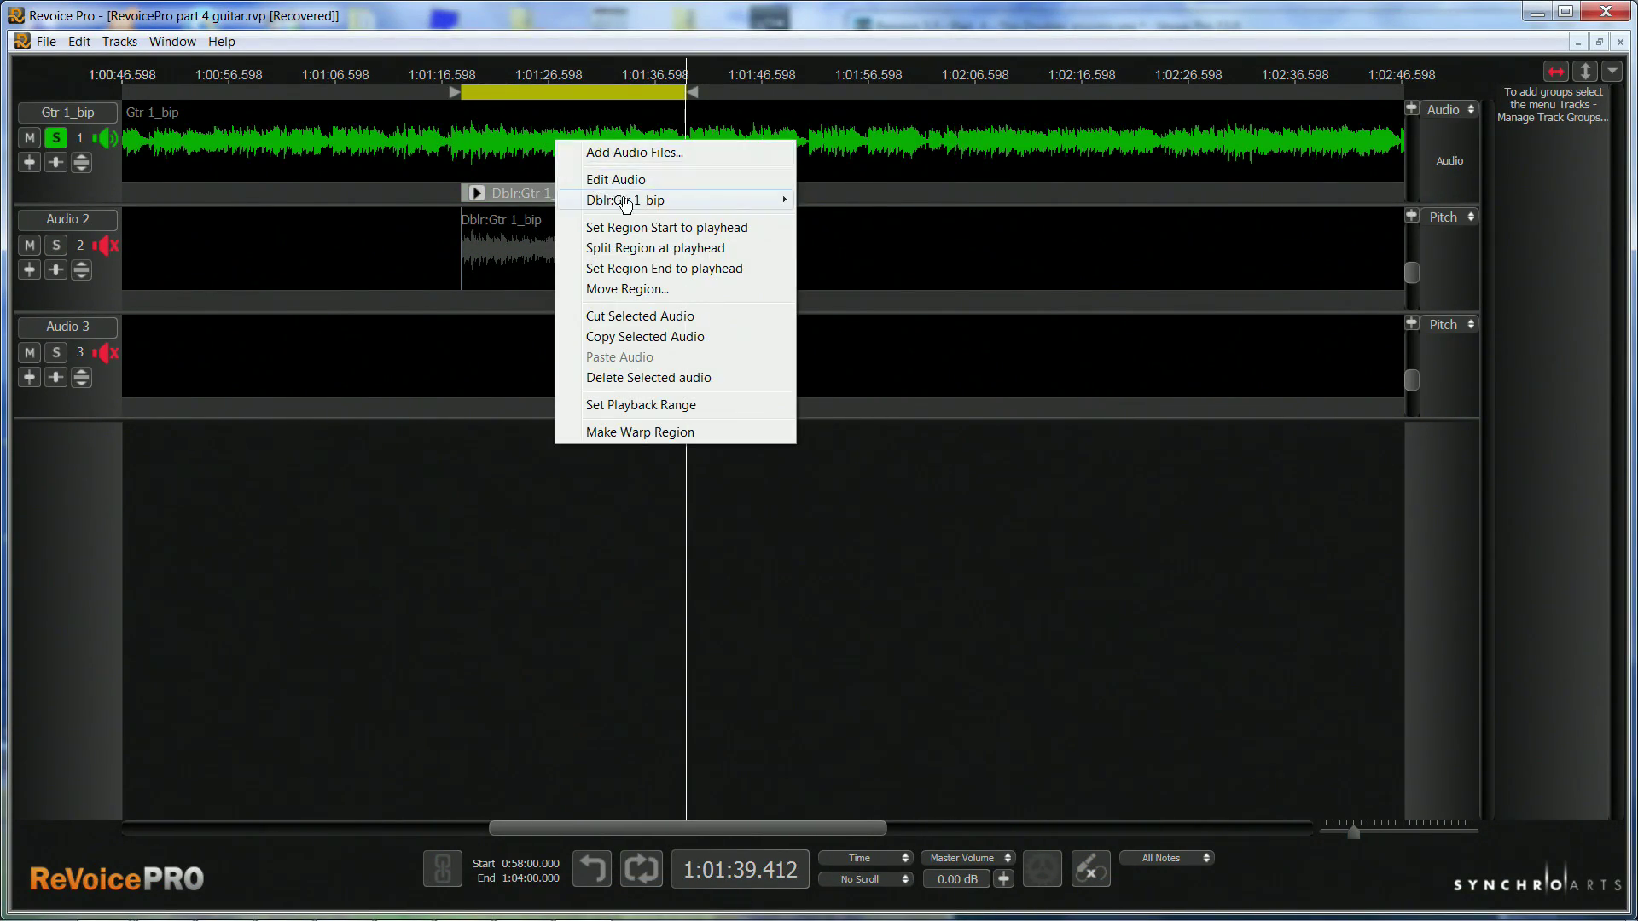
mouse_move(629, 203)
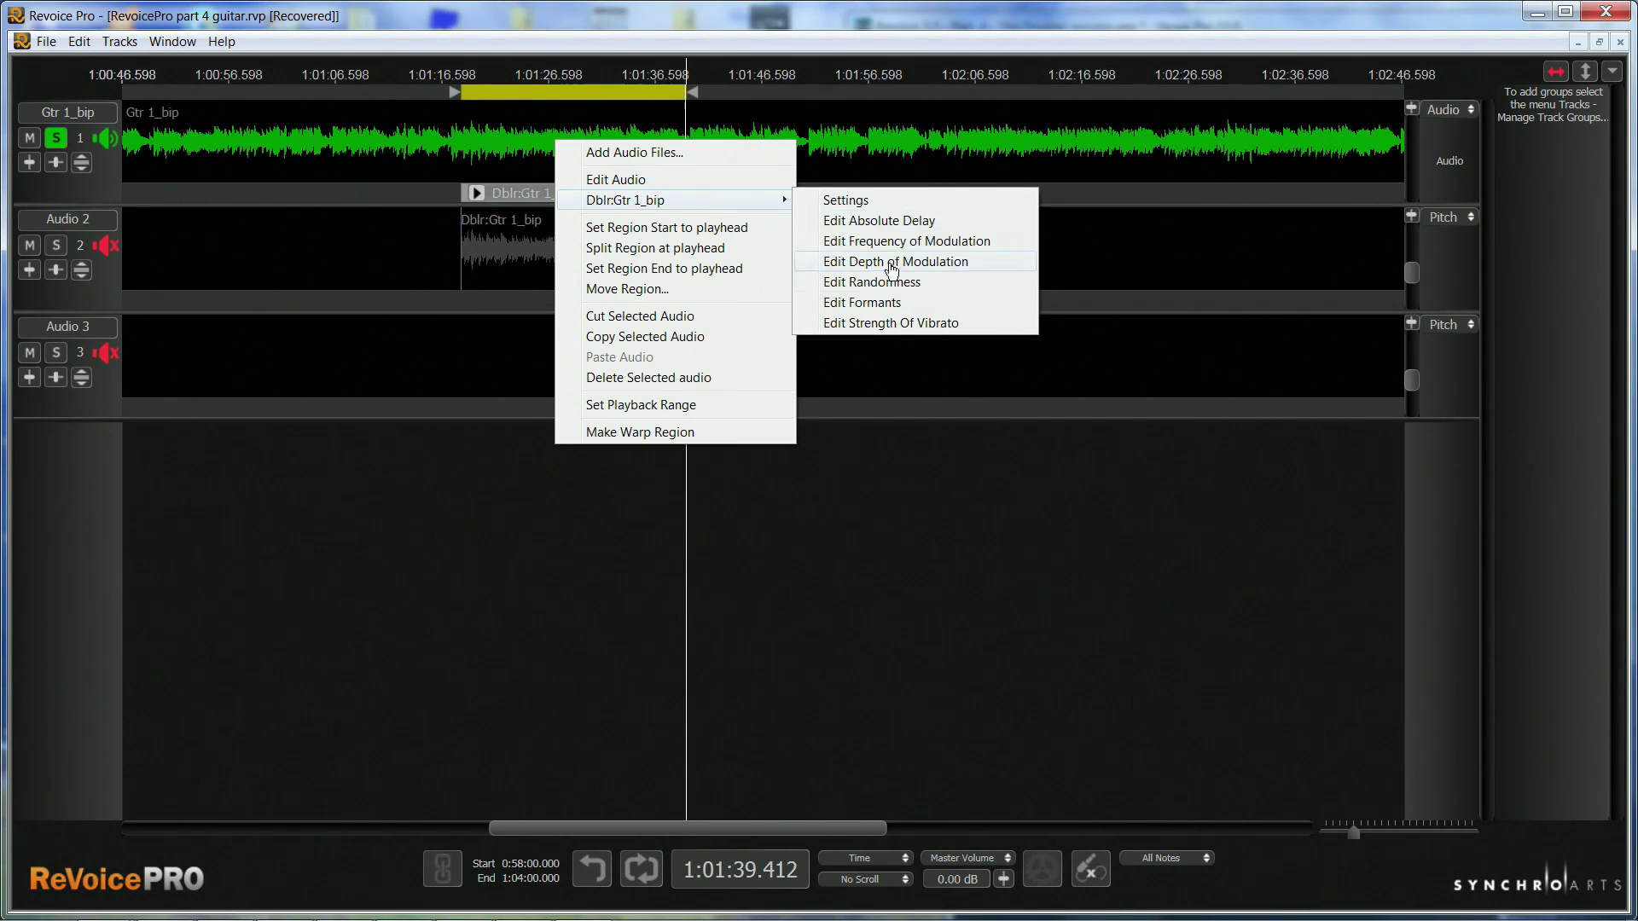
click(890, 324)
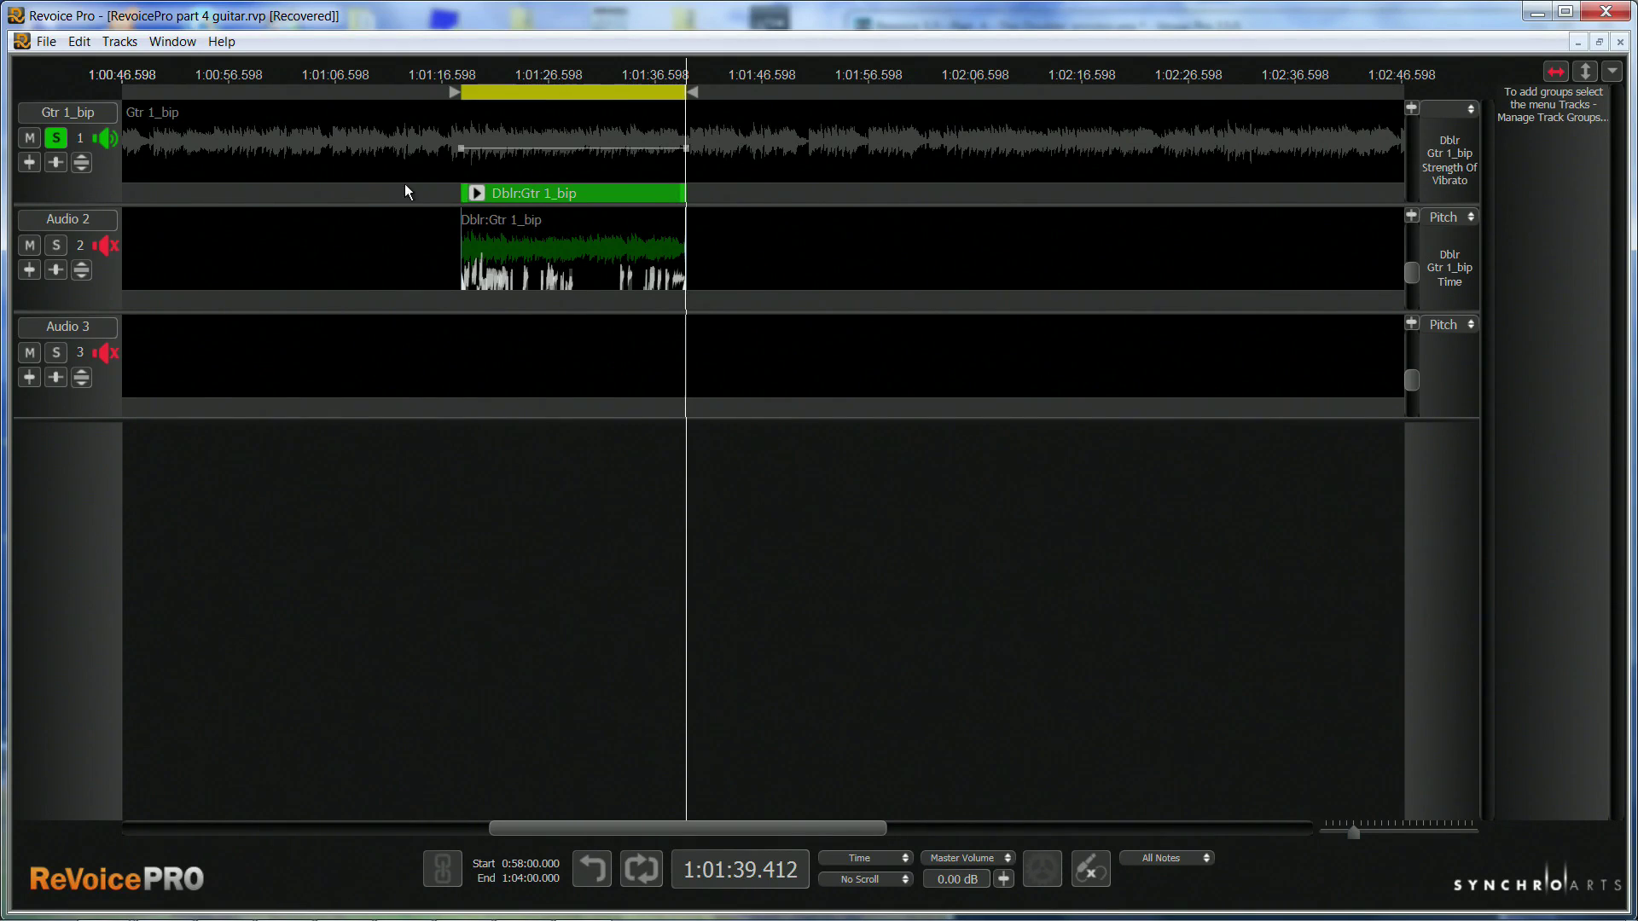
Step: Enlarge the Gtr 1_bip track and place a control point on its vibrato strength line
click(81, 163)
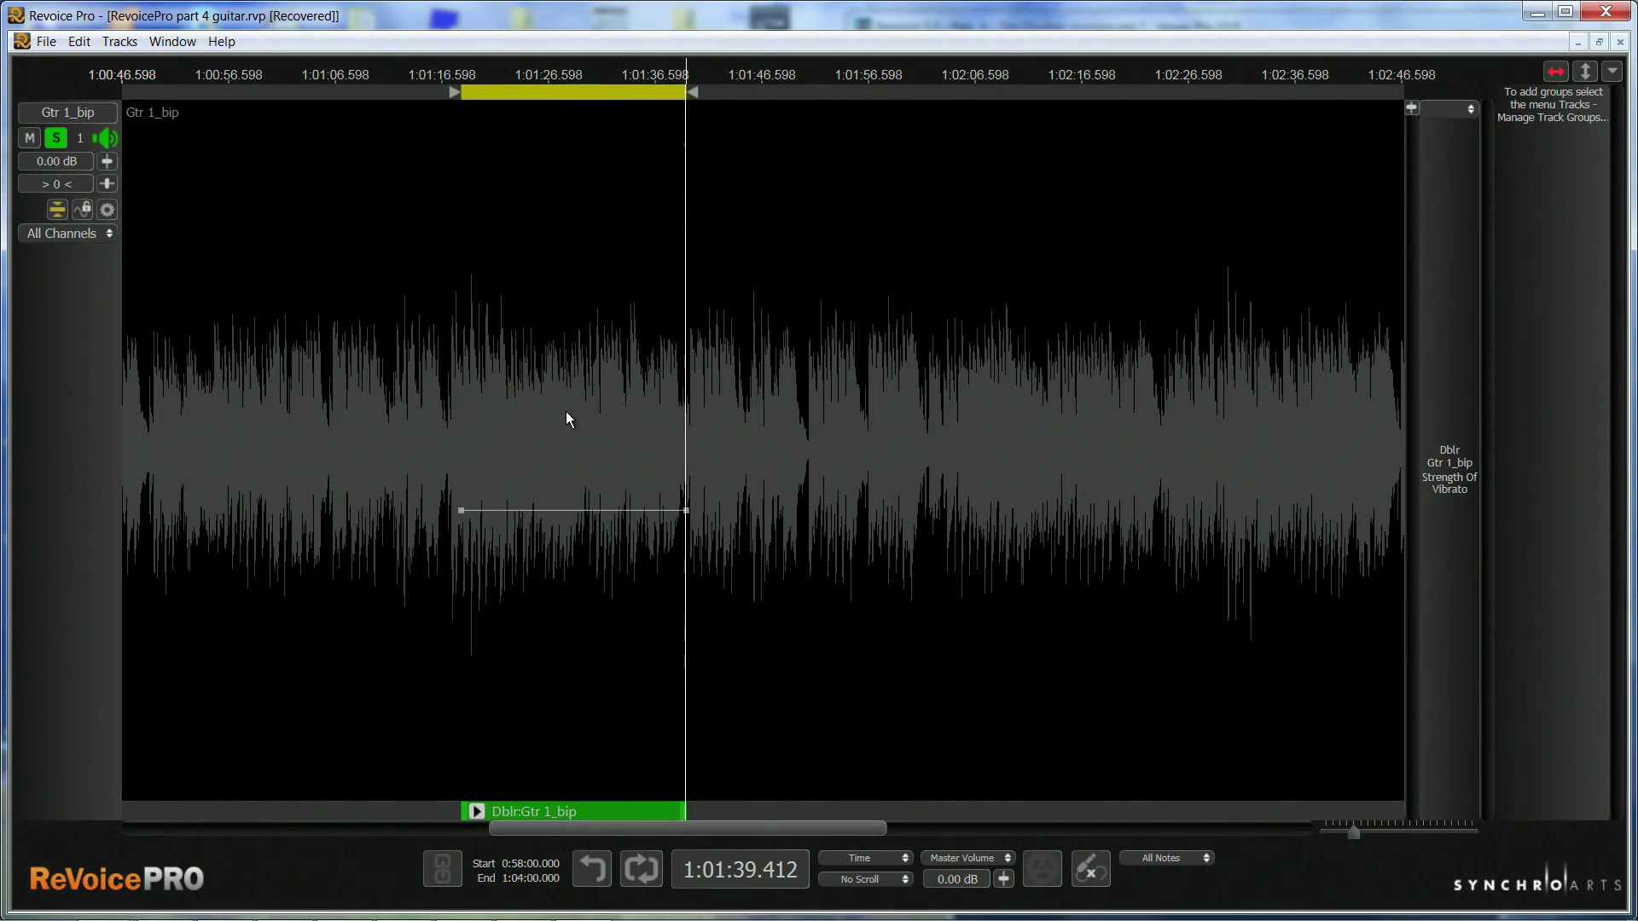
drag(1355, 840, 1372, 837)
click(593, 509)
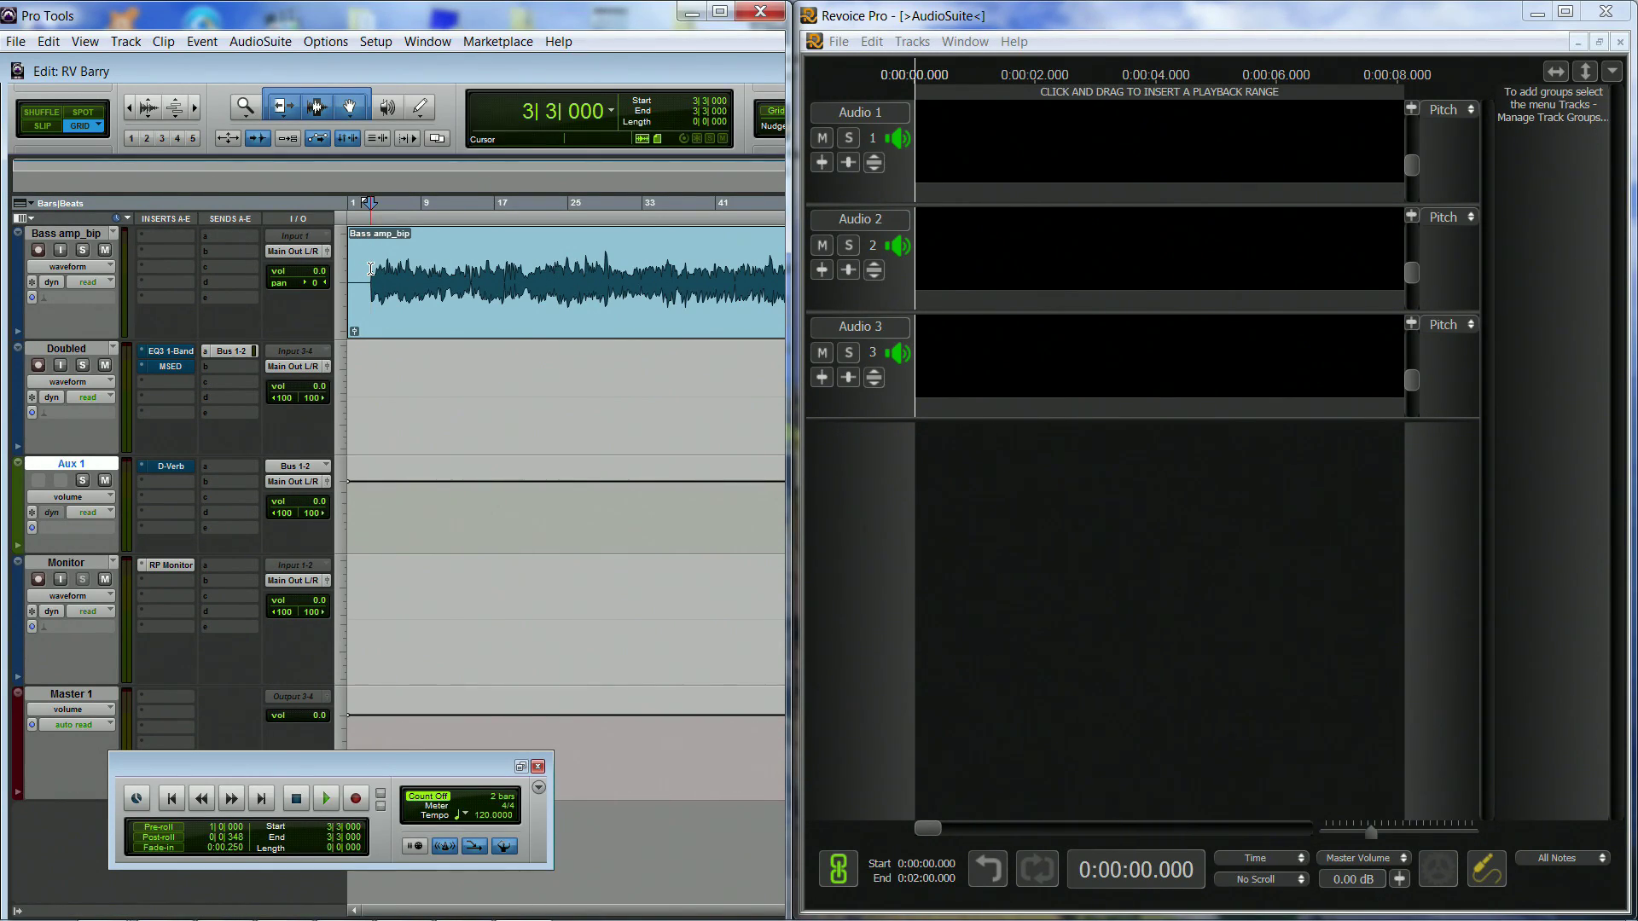
Step: Switch to Pro Tools and briefly audition the Bass amp_bip track
key(space)
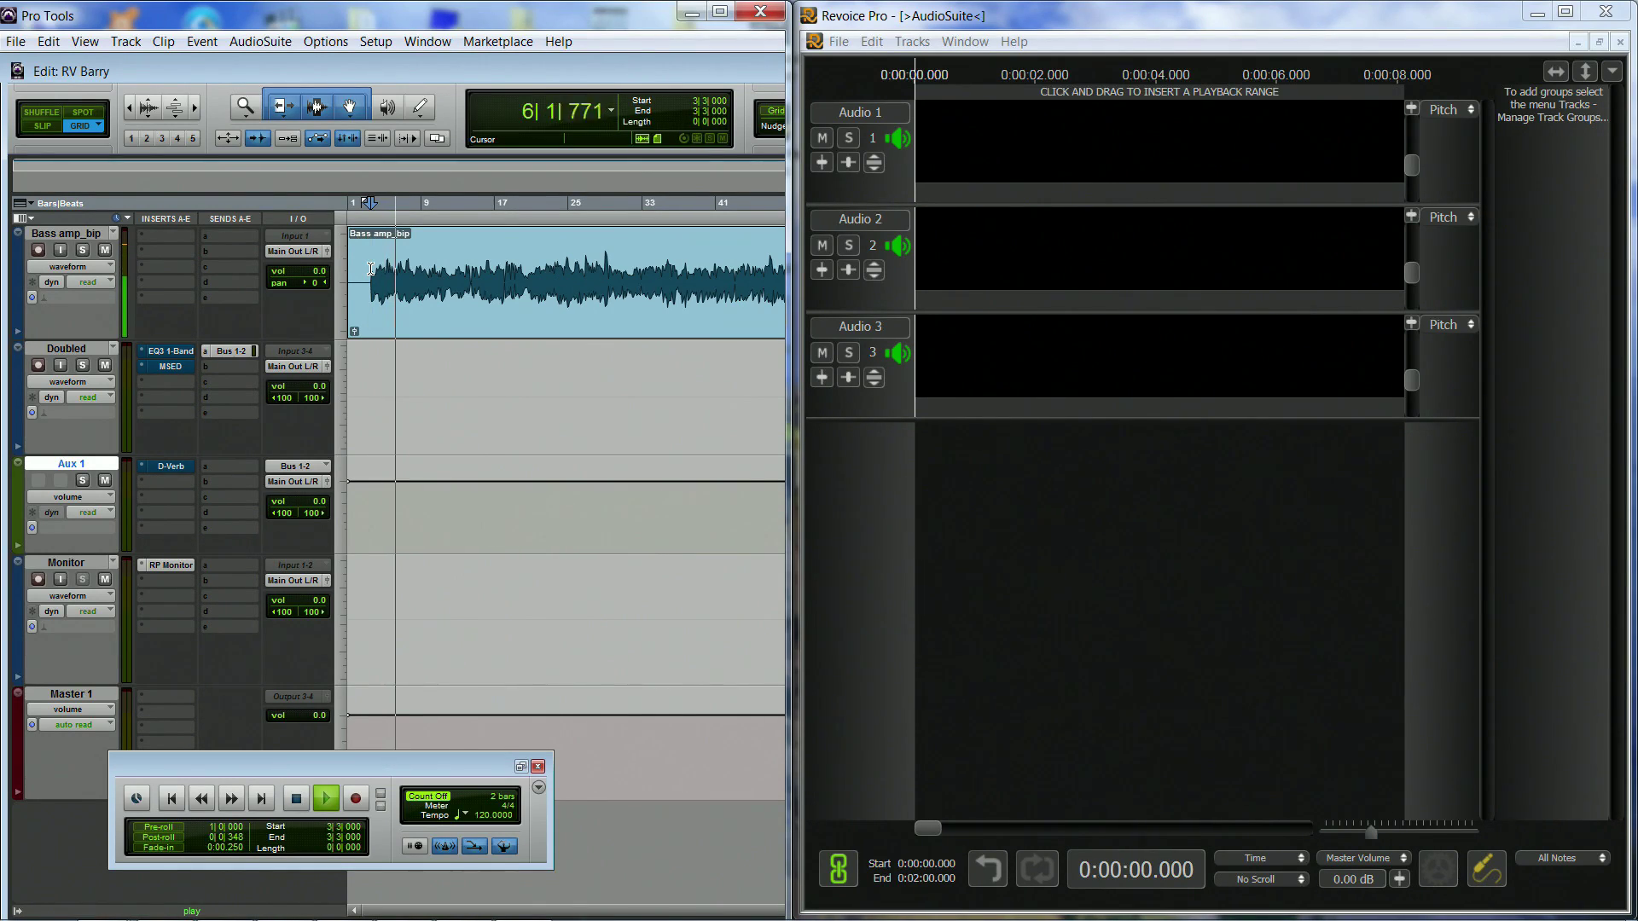
key(space)
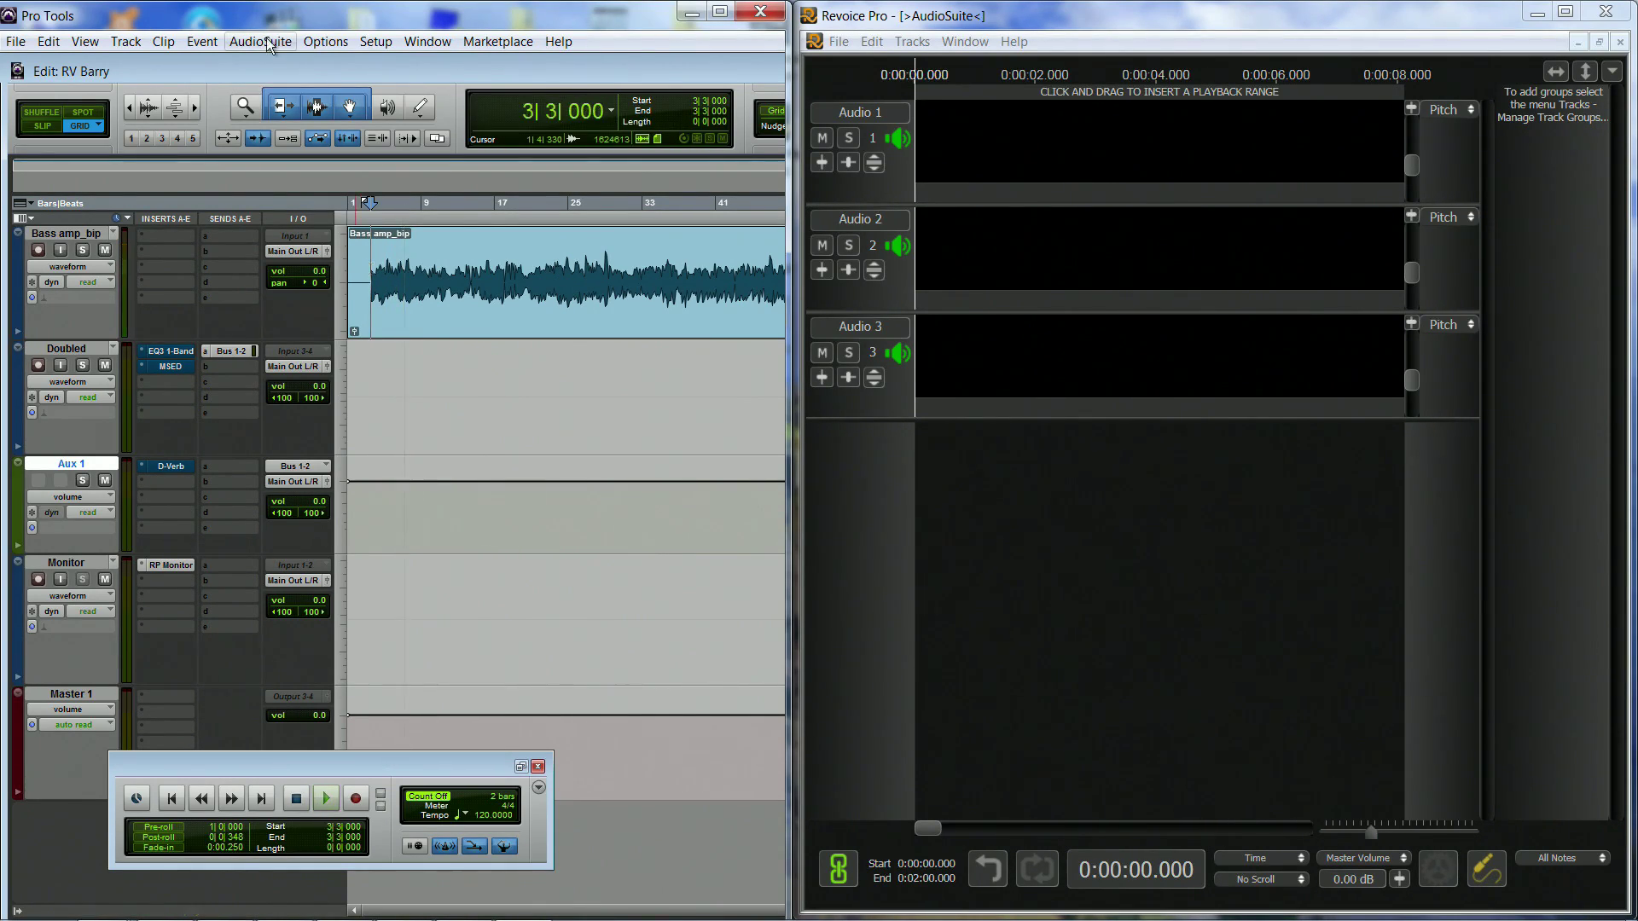
Step: Open the Revoice Pro Doubler AudioSuite plug-in and capture the whole Bass amp_bip clip
click(260, 41)
mouse_move(300, 237)
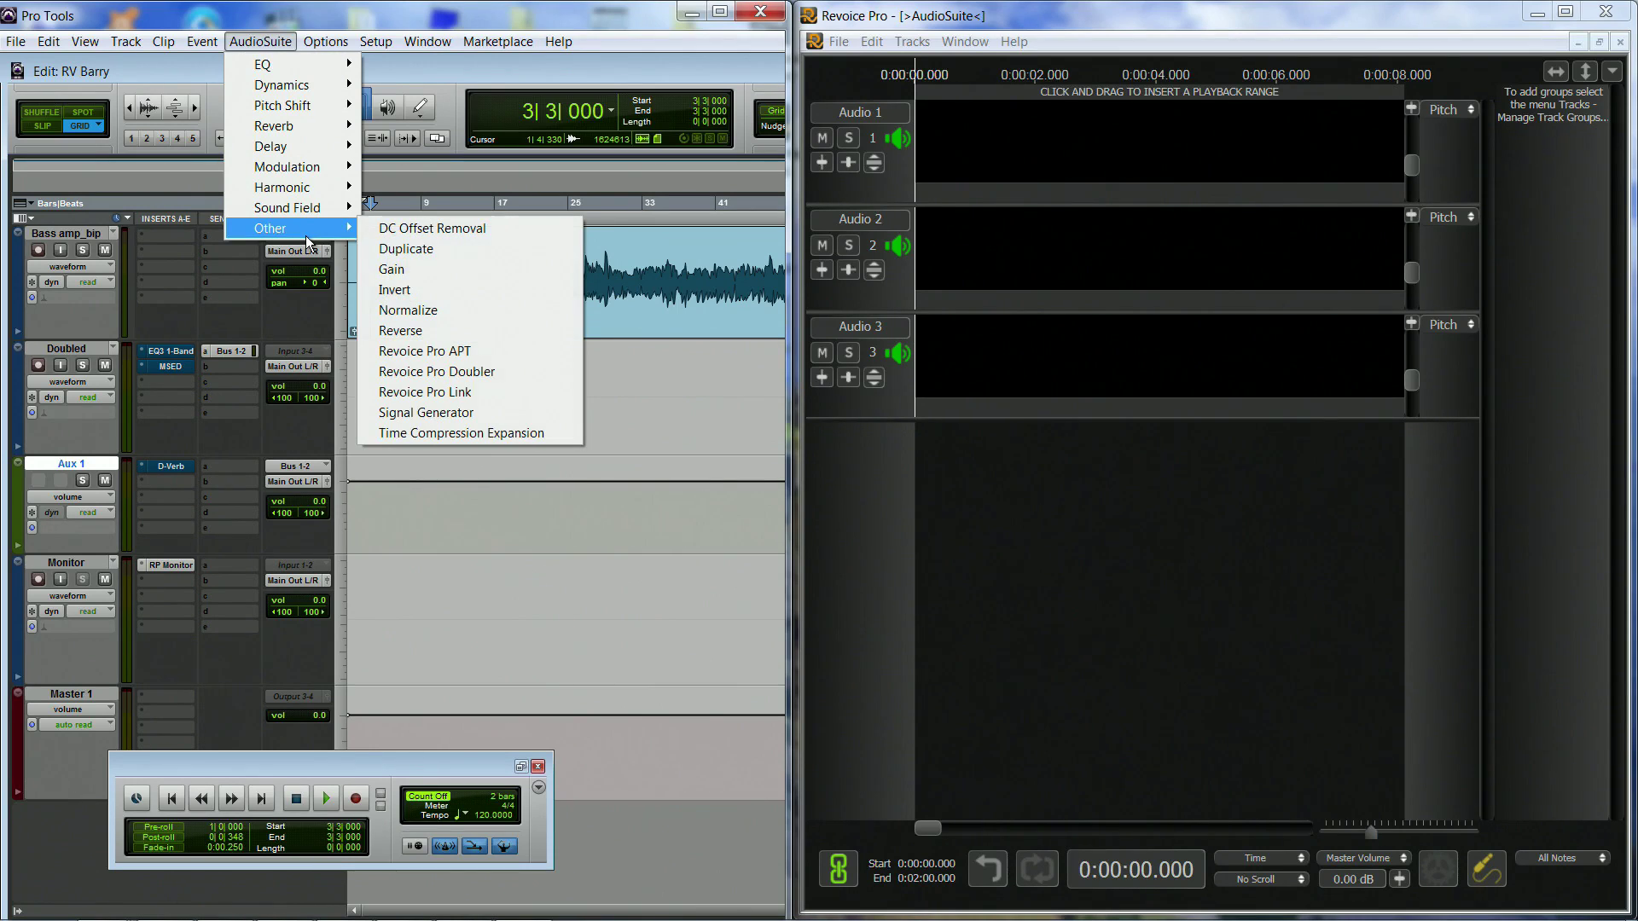
click(454, 371)
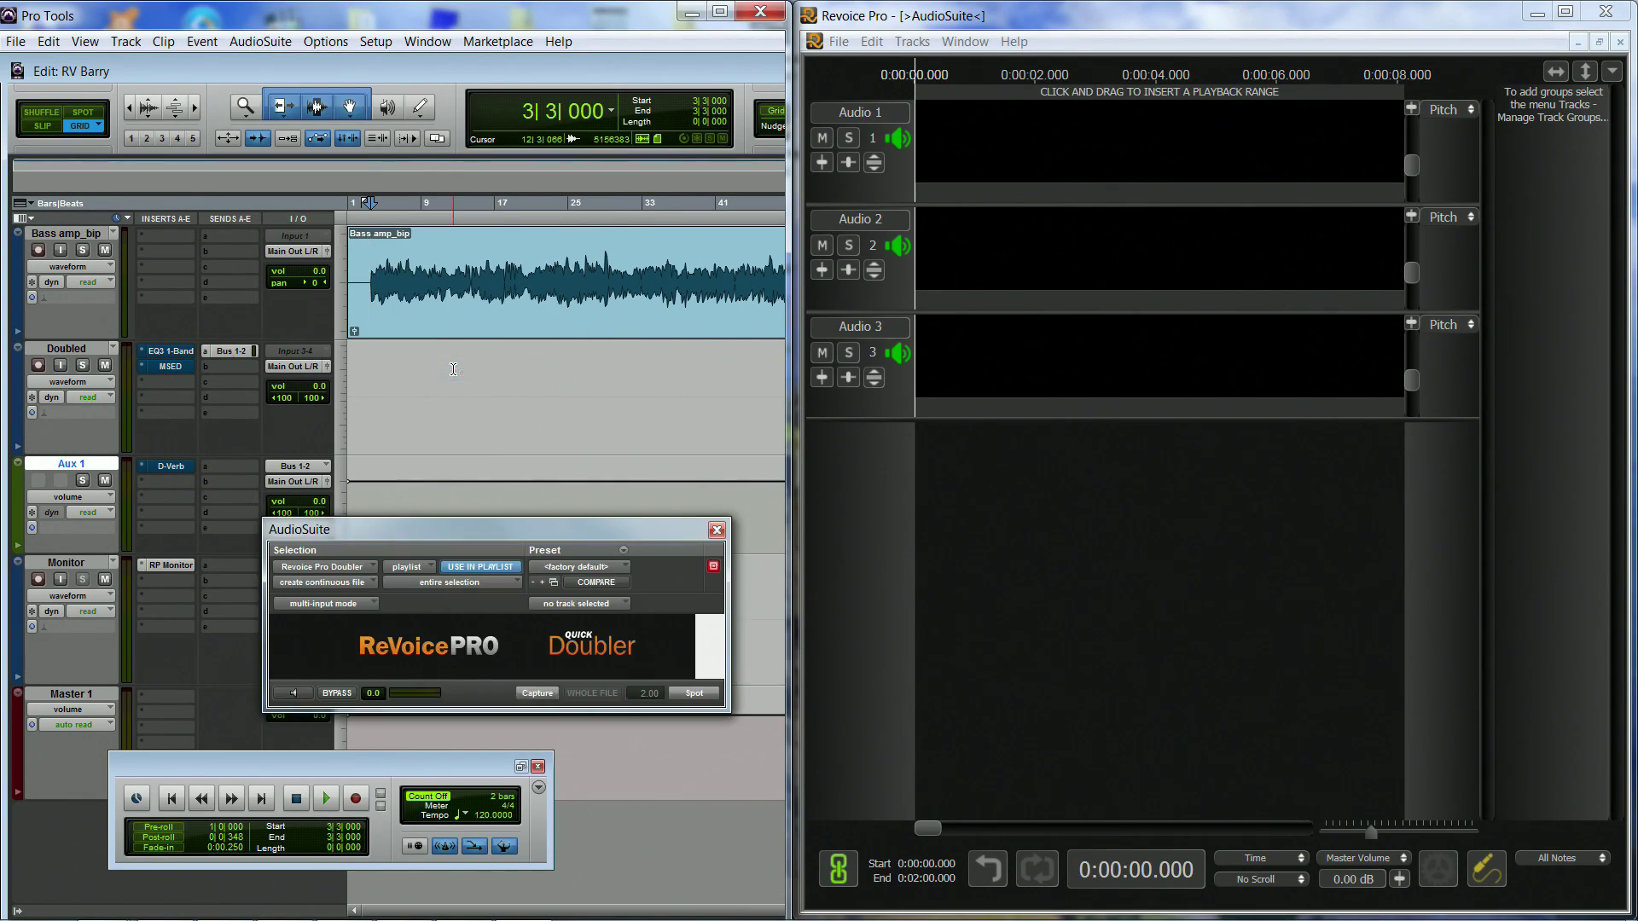
click(539, 318)
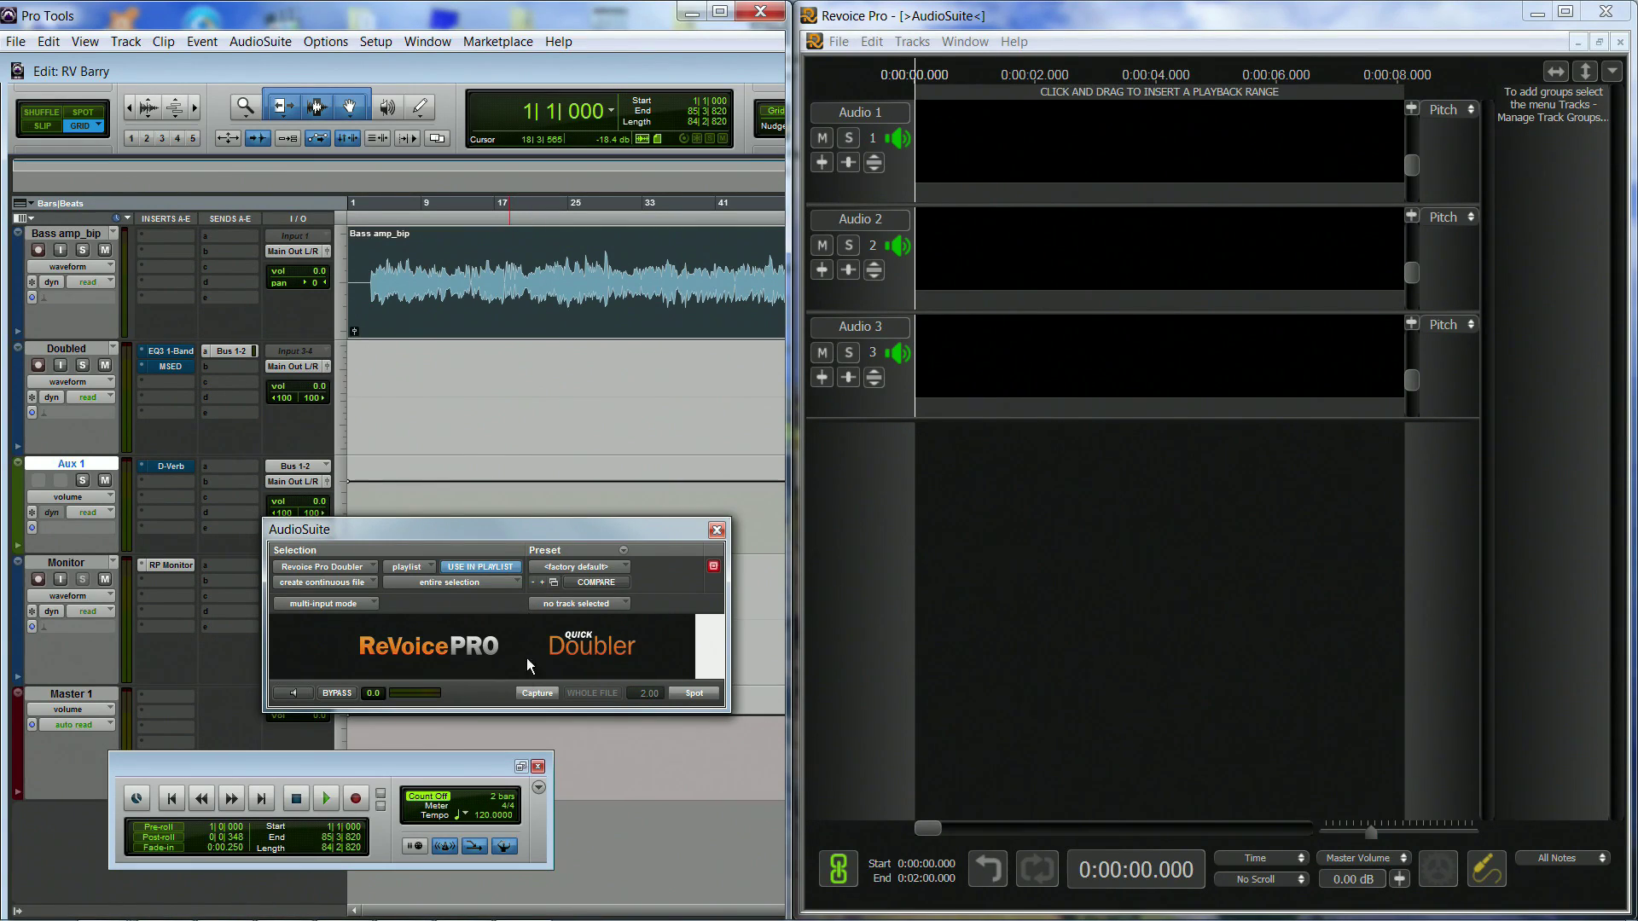
click(529, 691)
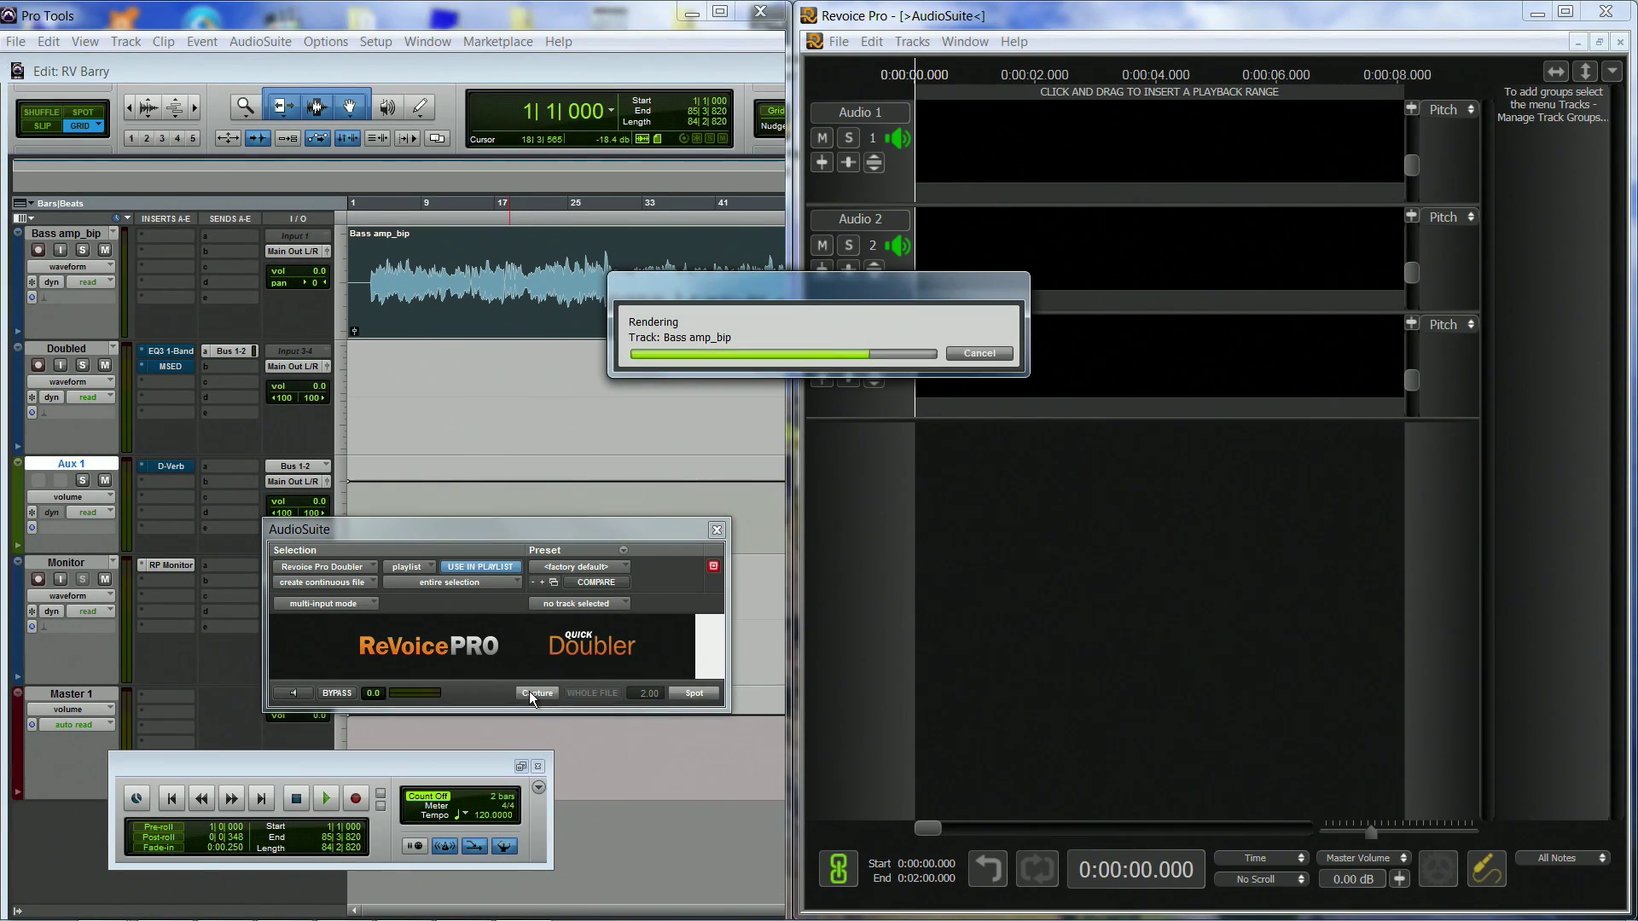
Step: Apply the Stereo Instruments Mild Vibrato factory preset to the bass Doubler process in Revoice Pro
click(1390, 253)
mouse_move(1323, 263)
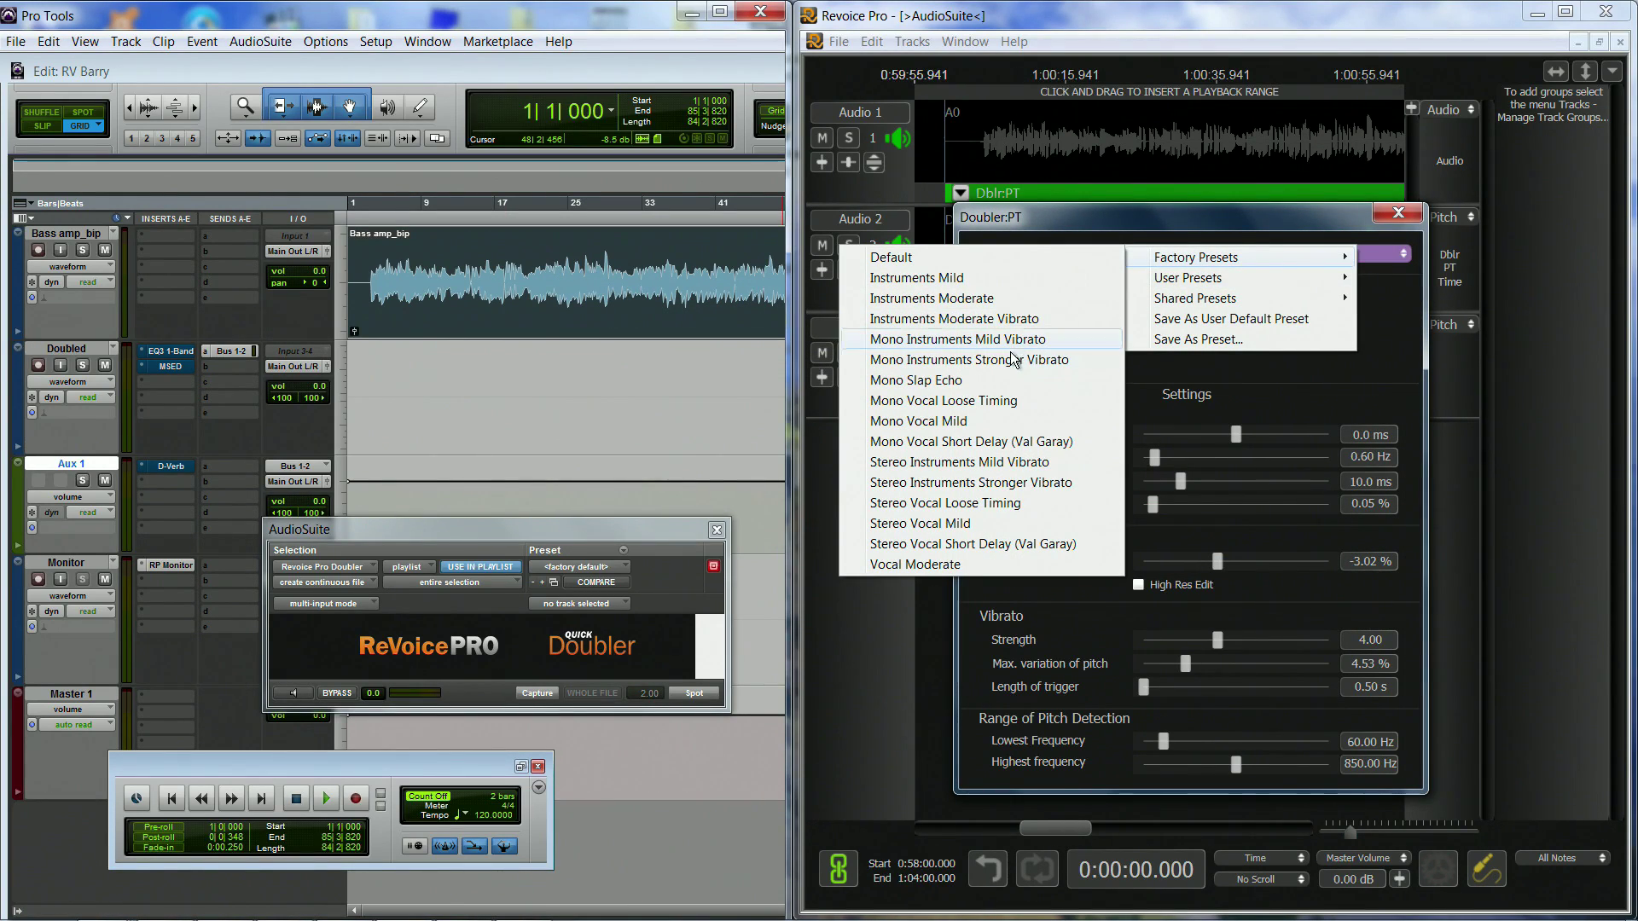
click(985, 462)
Step: Play the bass and compare it with and without the double by muting and unmuting Audio 2
key(space)
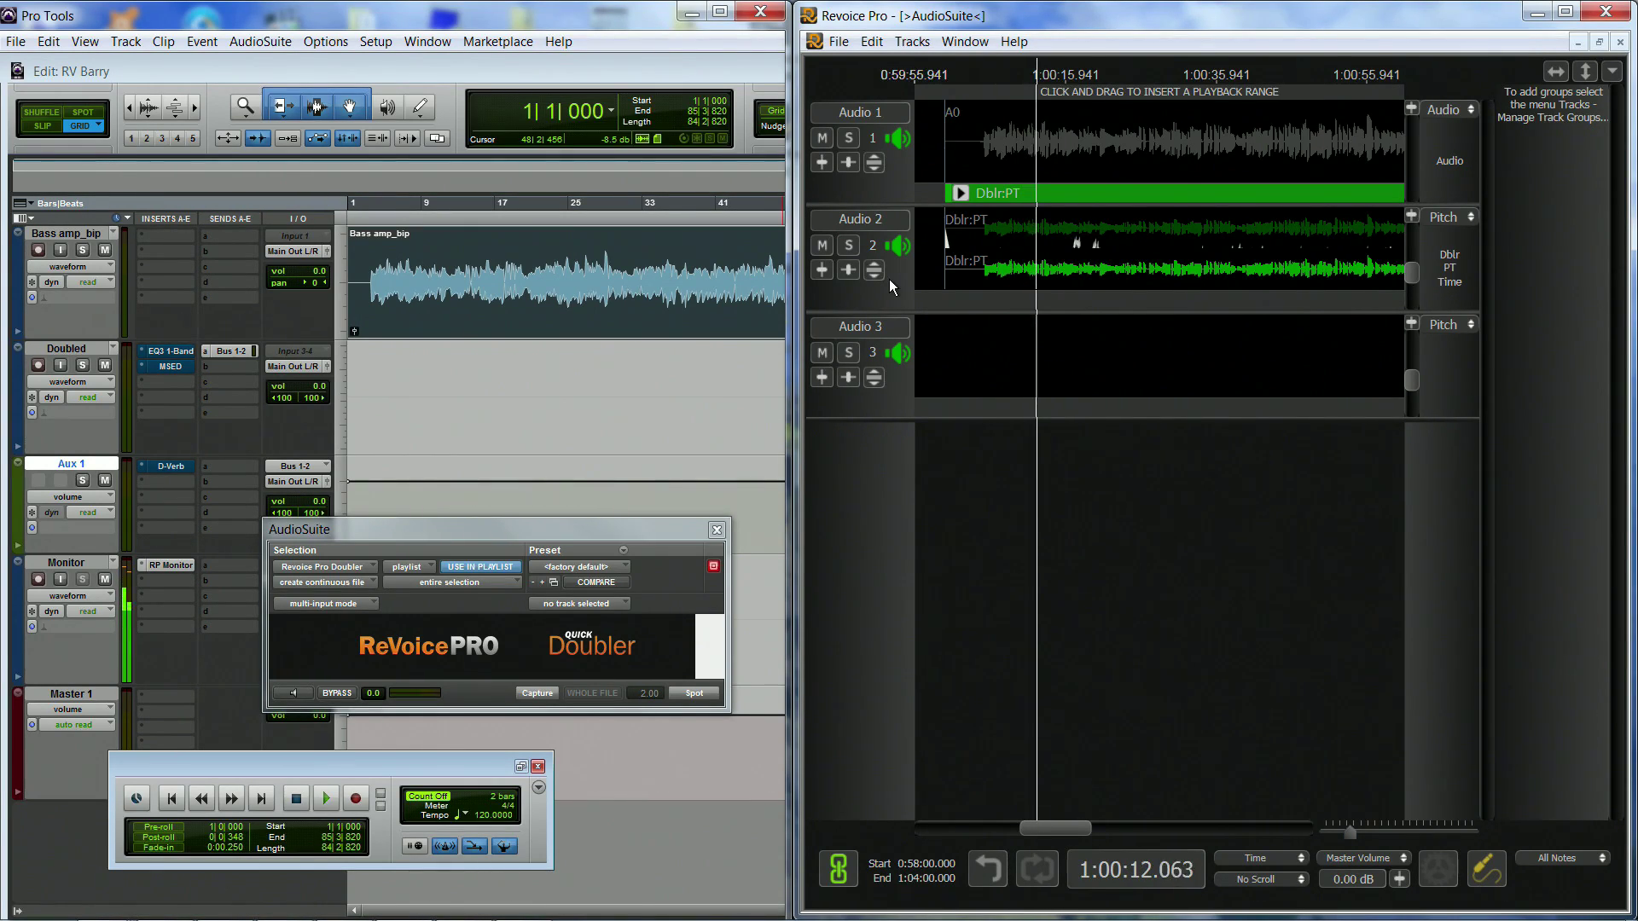
click(824, 247)
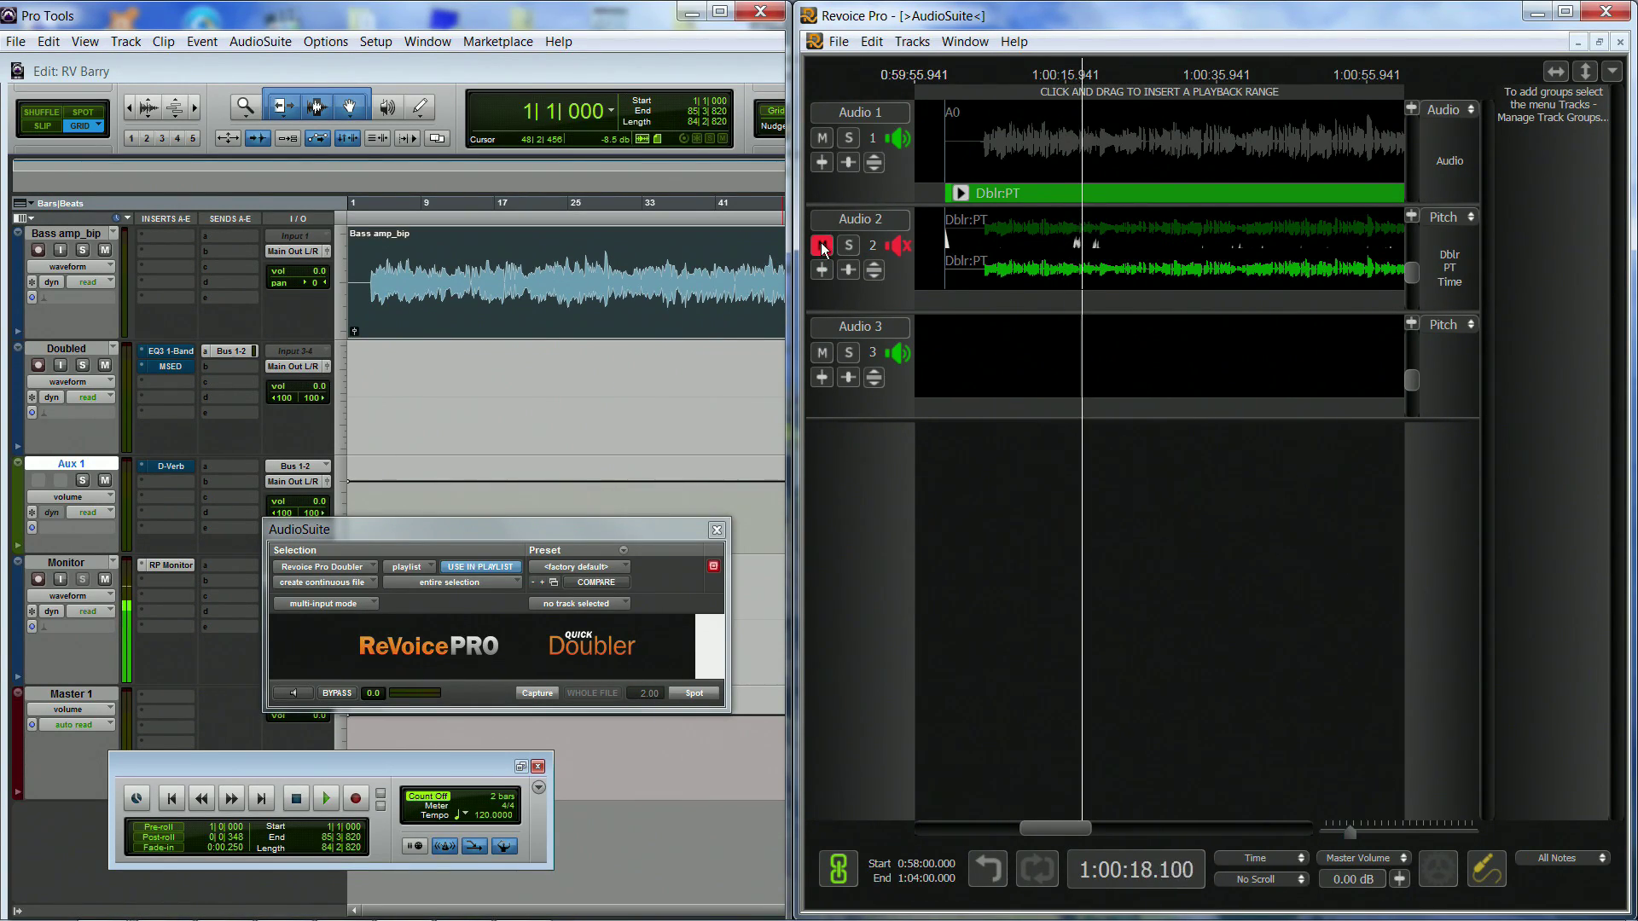
click(824, 246)
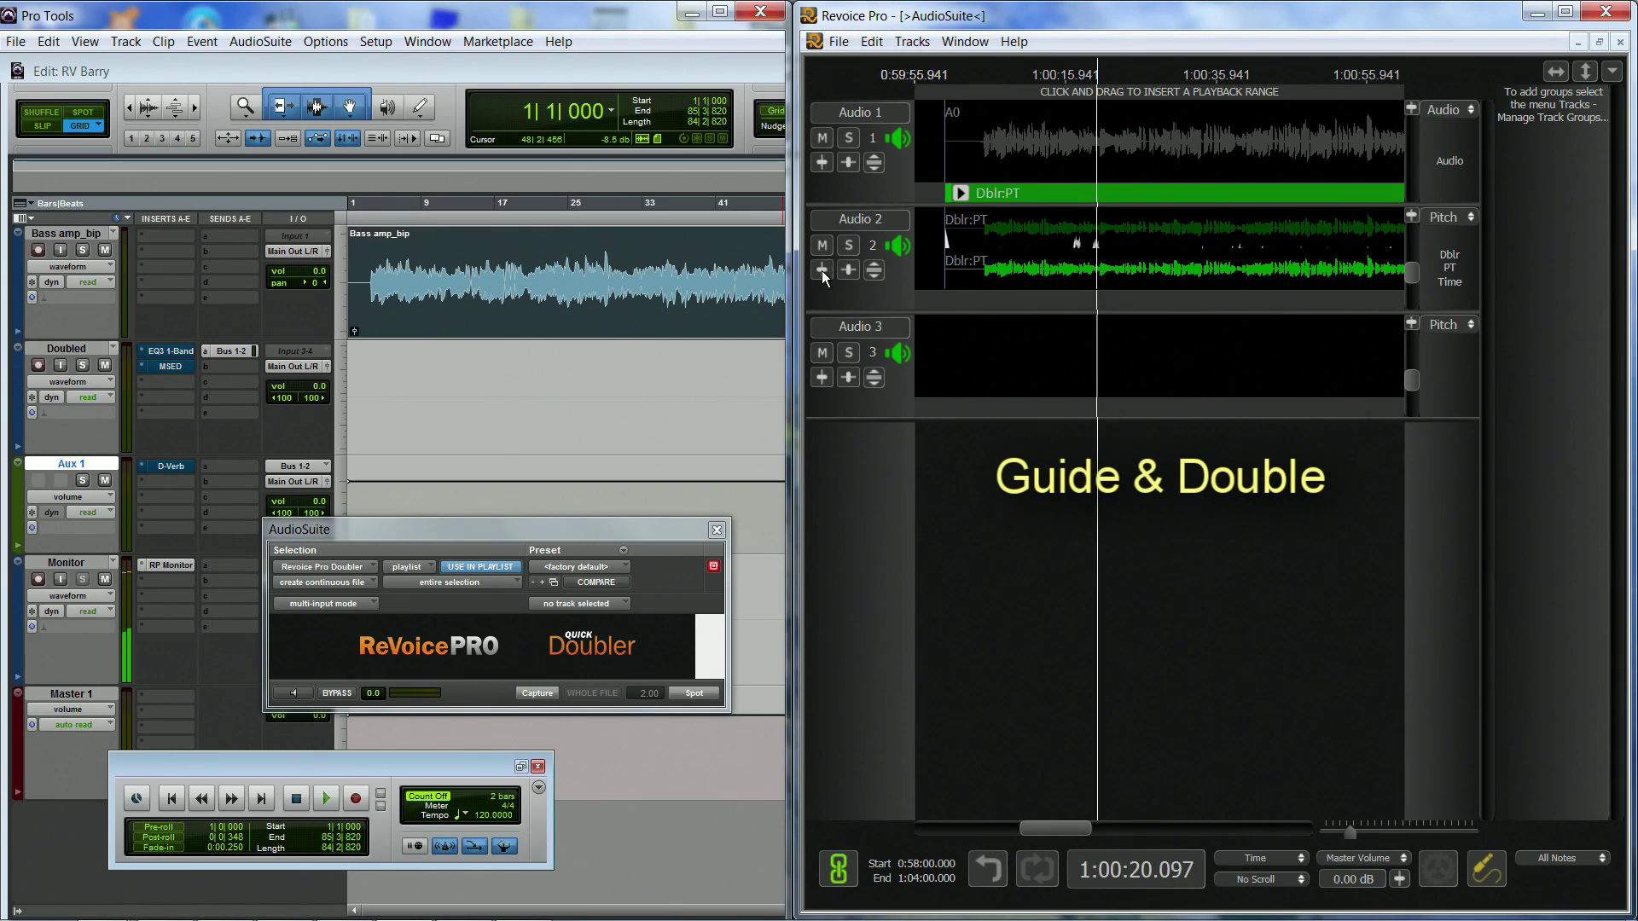
Step: Lower the volume of Audio 2 slightly, and mute and unmute it to check the bass double's balance
click(822, 271)
drag(849, 294, 851, 299)
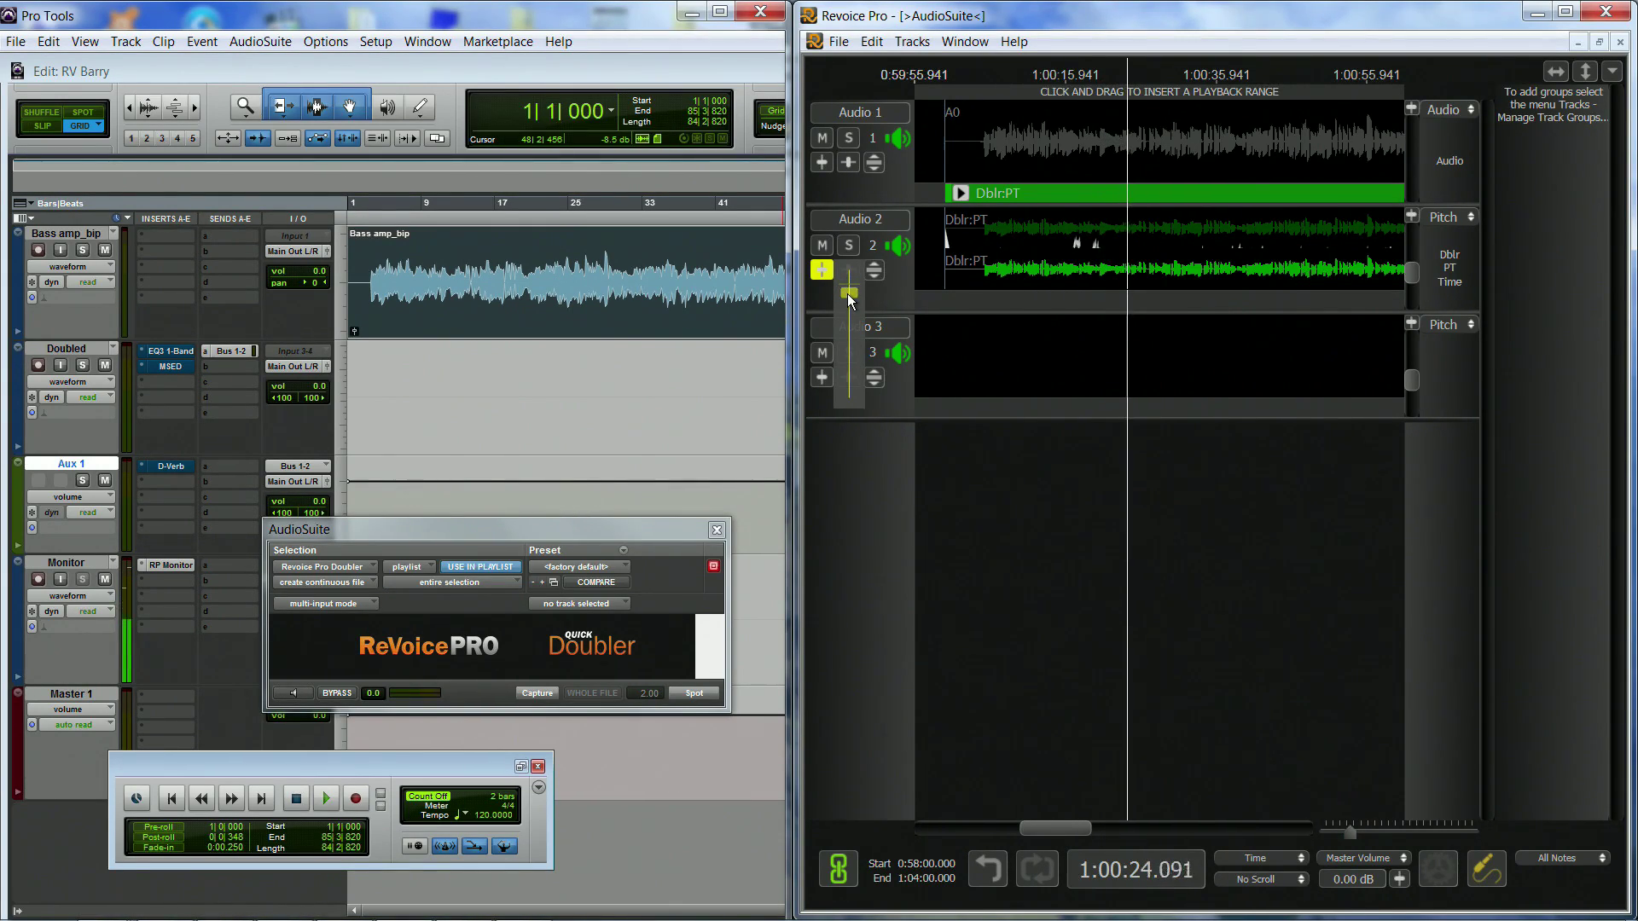
click(821, 273)
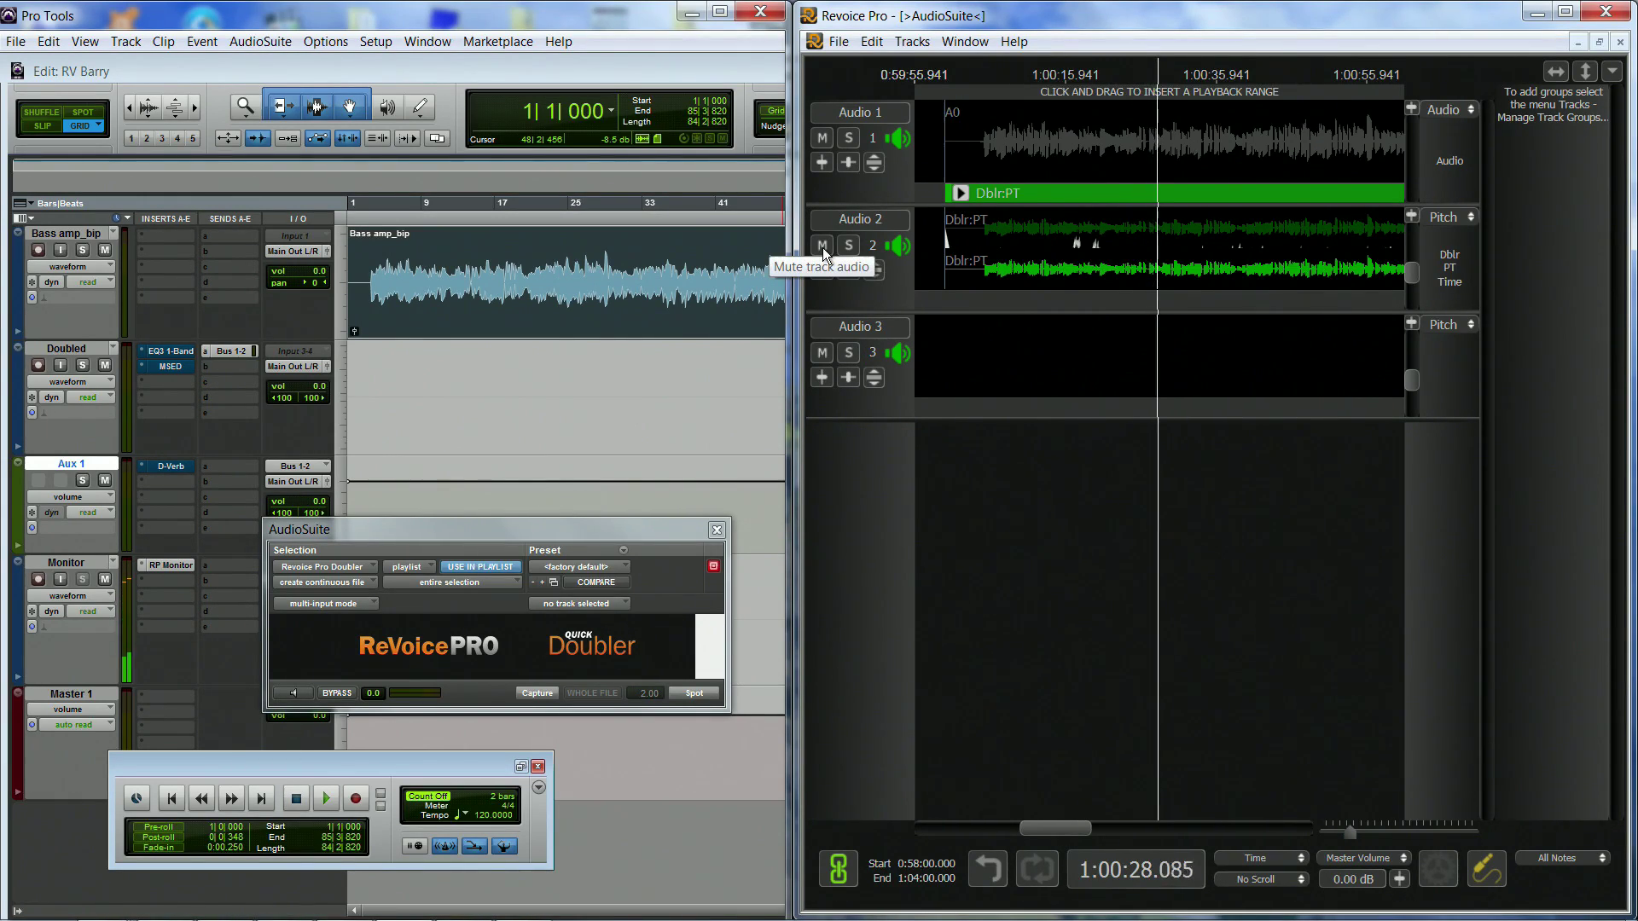
click(822, 245)
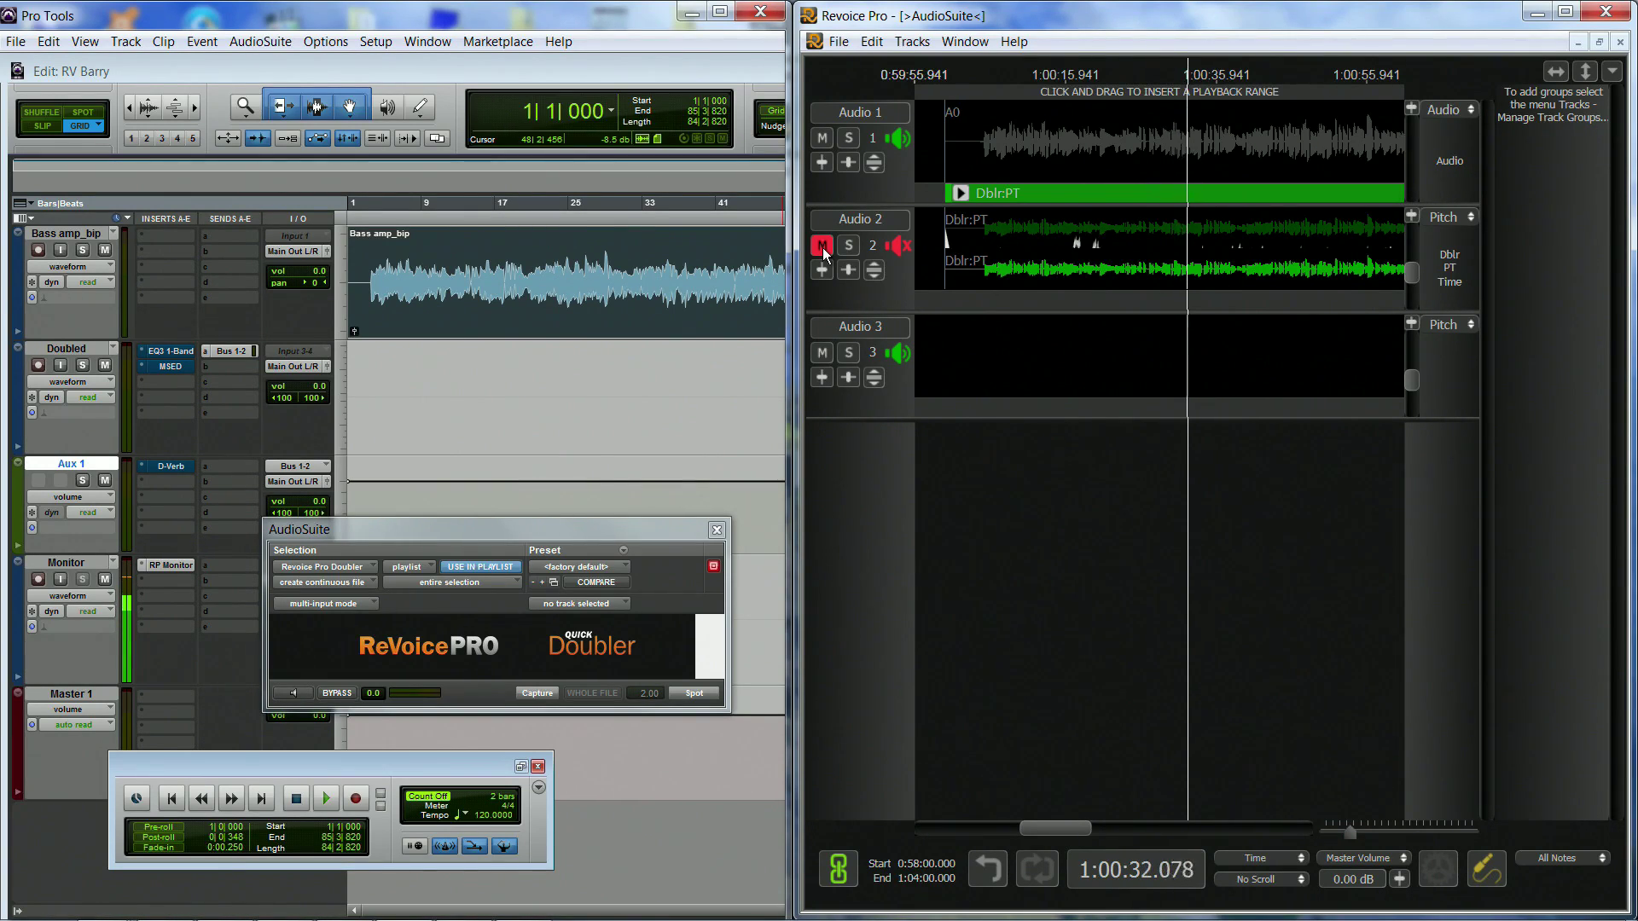
click(822, 246)
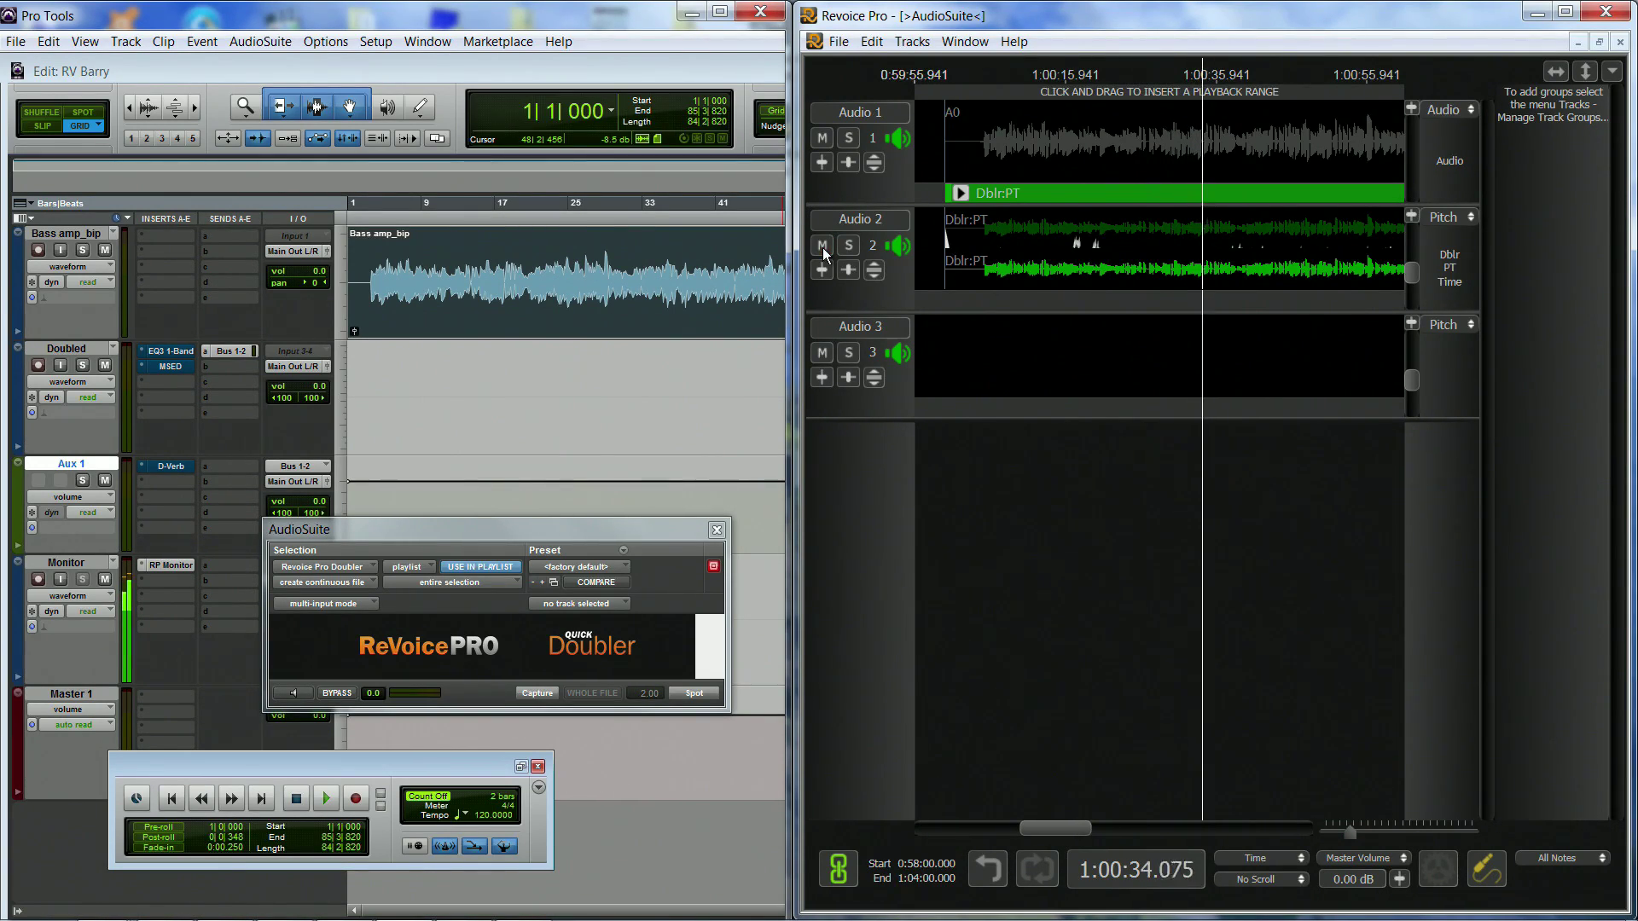
Step: Switch to Pro Tools and spot the processed bass double onto the Doubled track
drag(582, 381, 536, 392)
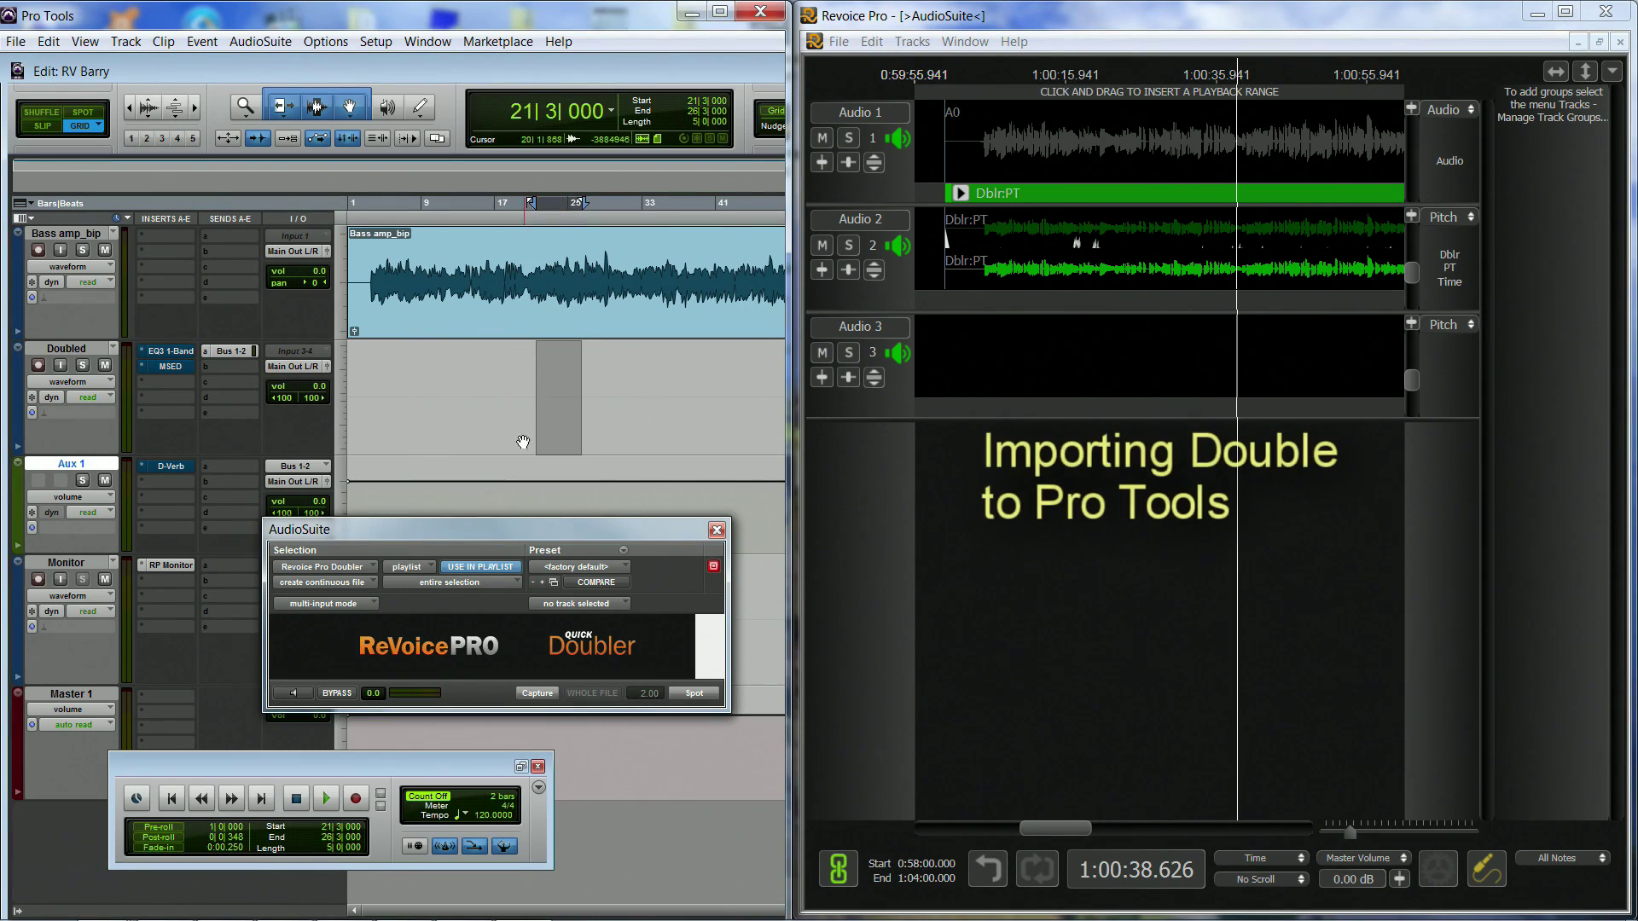
click(693, 693)
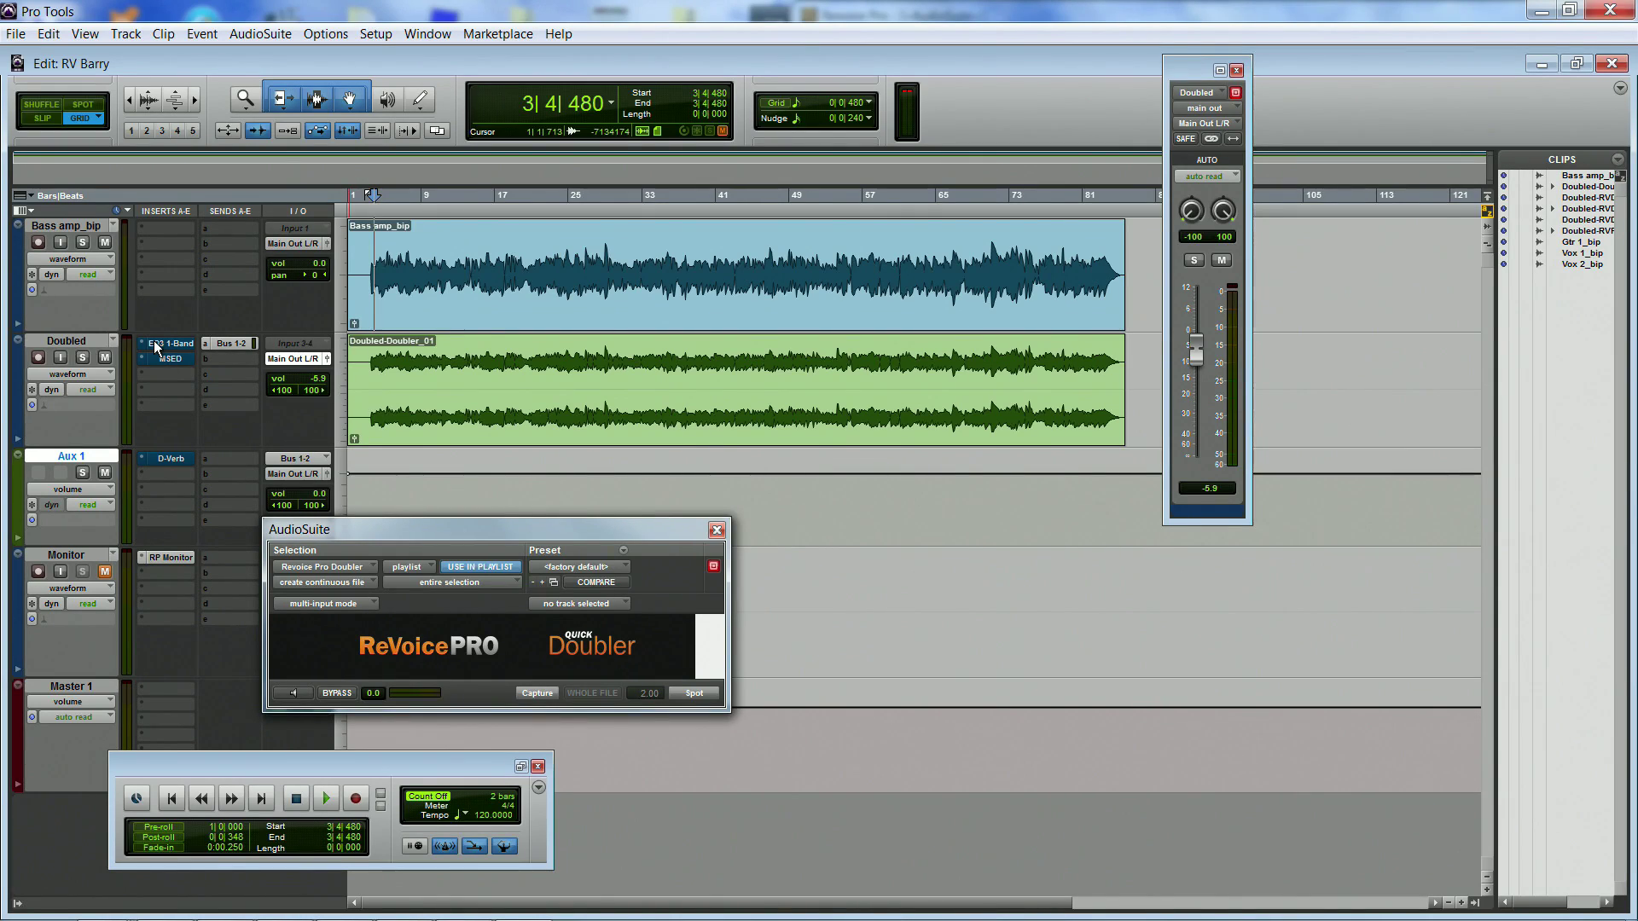
Step: Start playback and enable the bypassed EQ3 1-Band high-pass filter on the Doubled track, closing its window when finished
click(156, 345)
key(space)
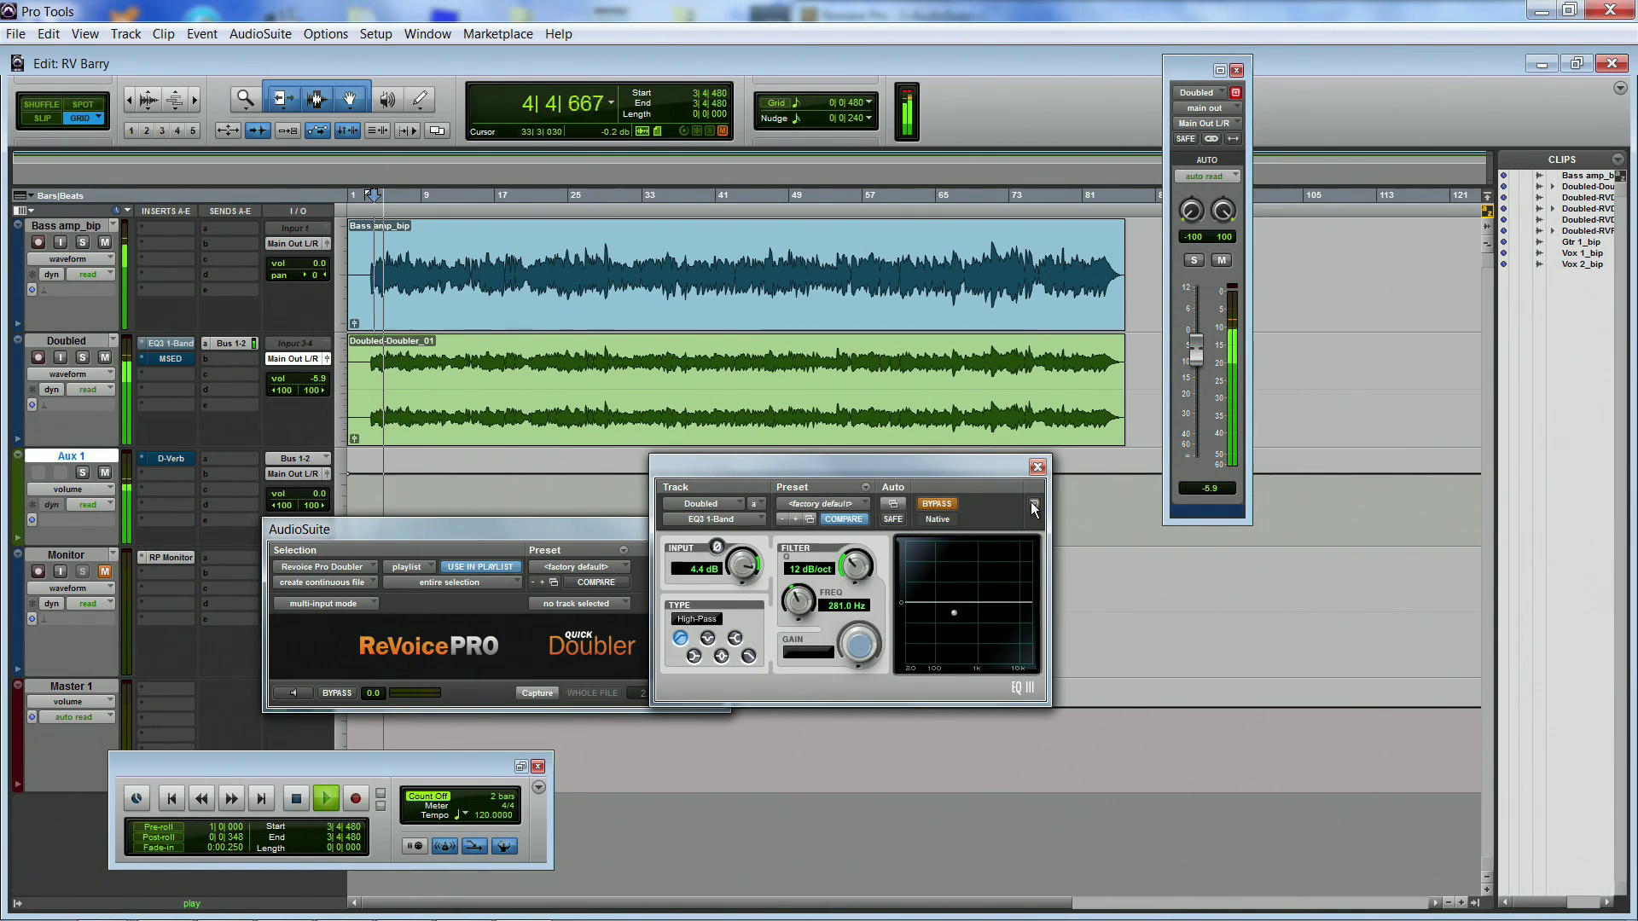
ctrl+click(157, 342)
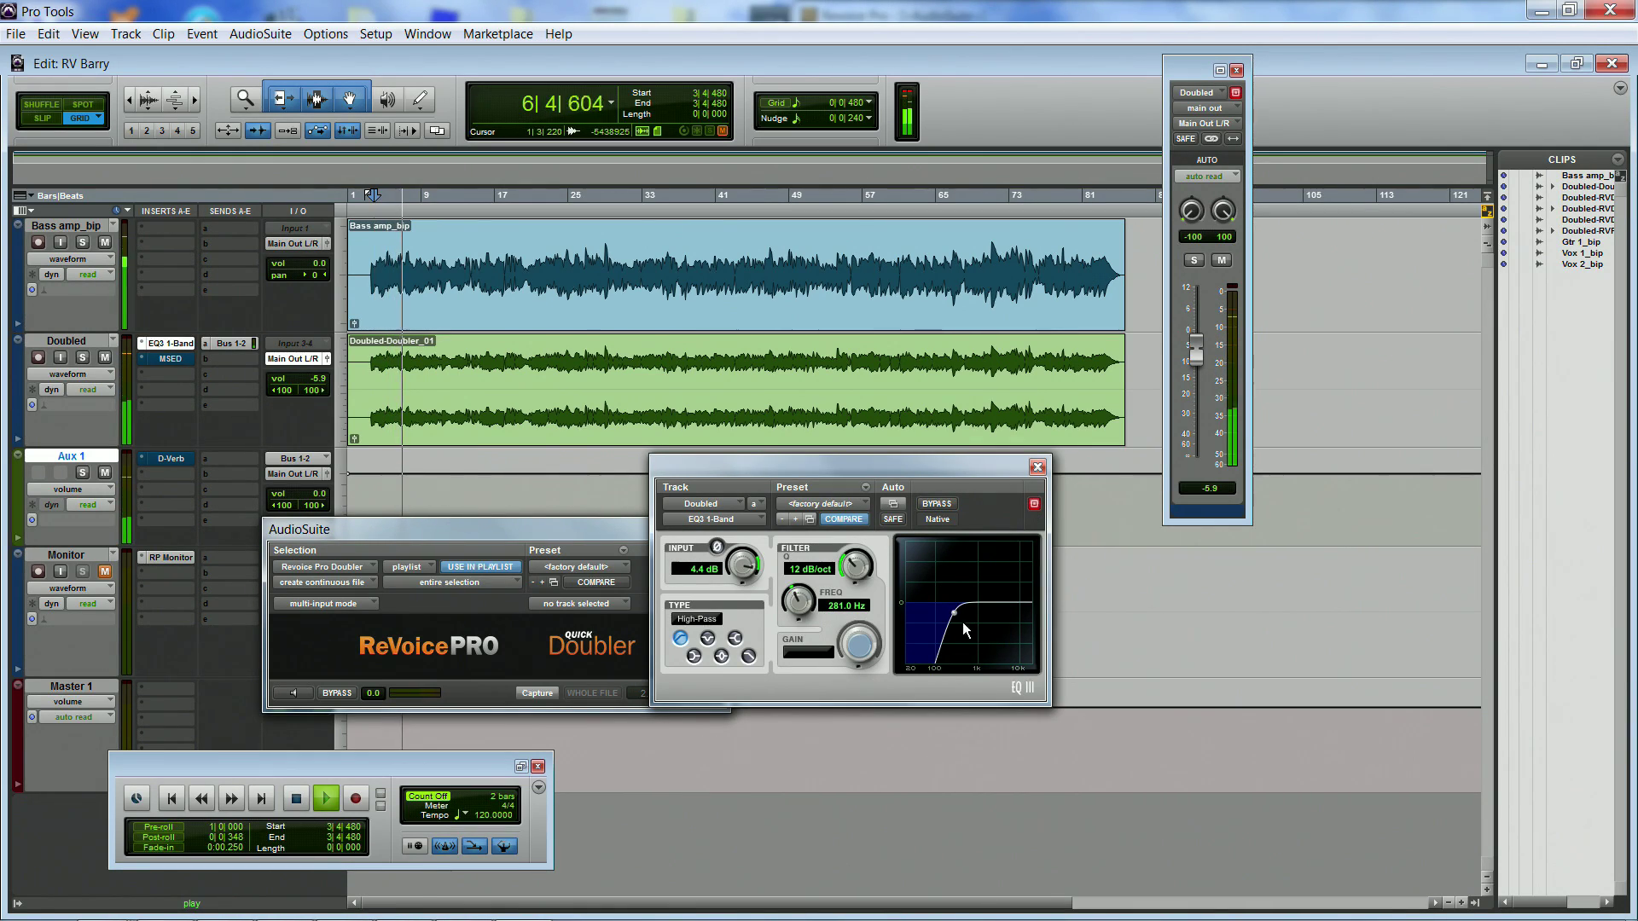
mouse_move(954, 616)
mouse_down()
mouse_move(1005, 625)
mouse_move(926, 633)
mouse_move(961, 638)
mouse_up()
click(1038, 466)
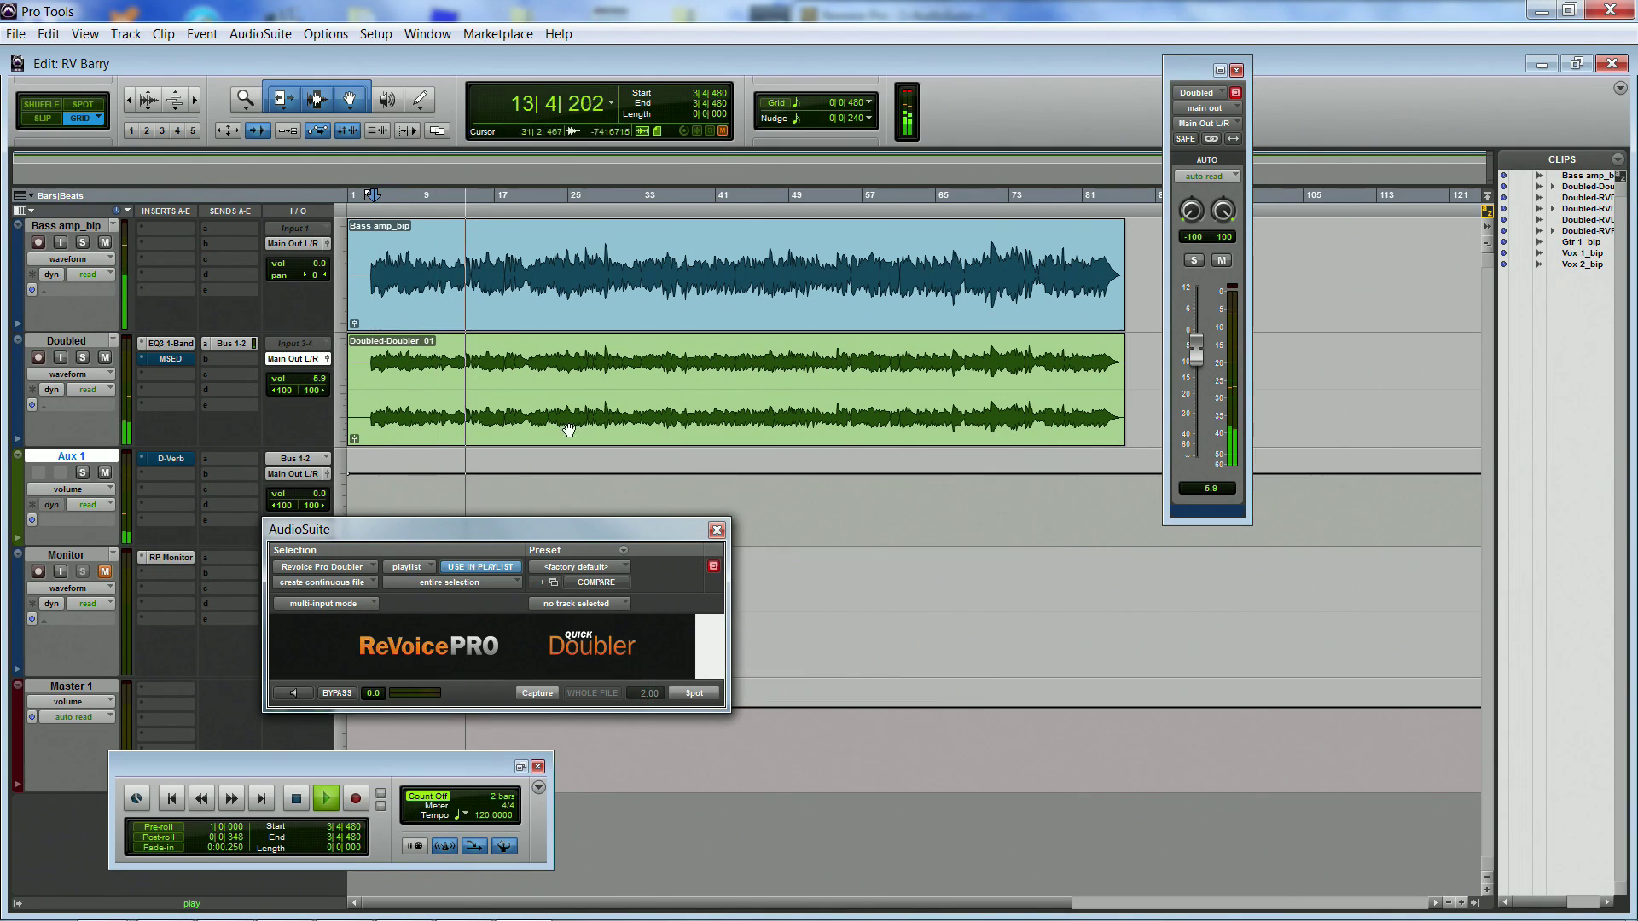
Step: Enable the bypassed MSED insert on the Doubled track and close its window
ctrl+click(157, 360)
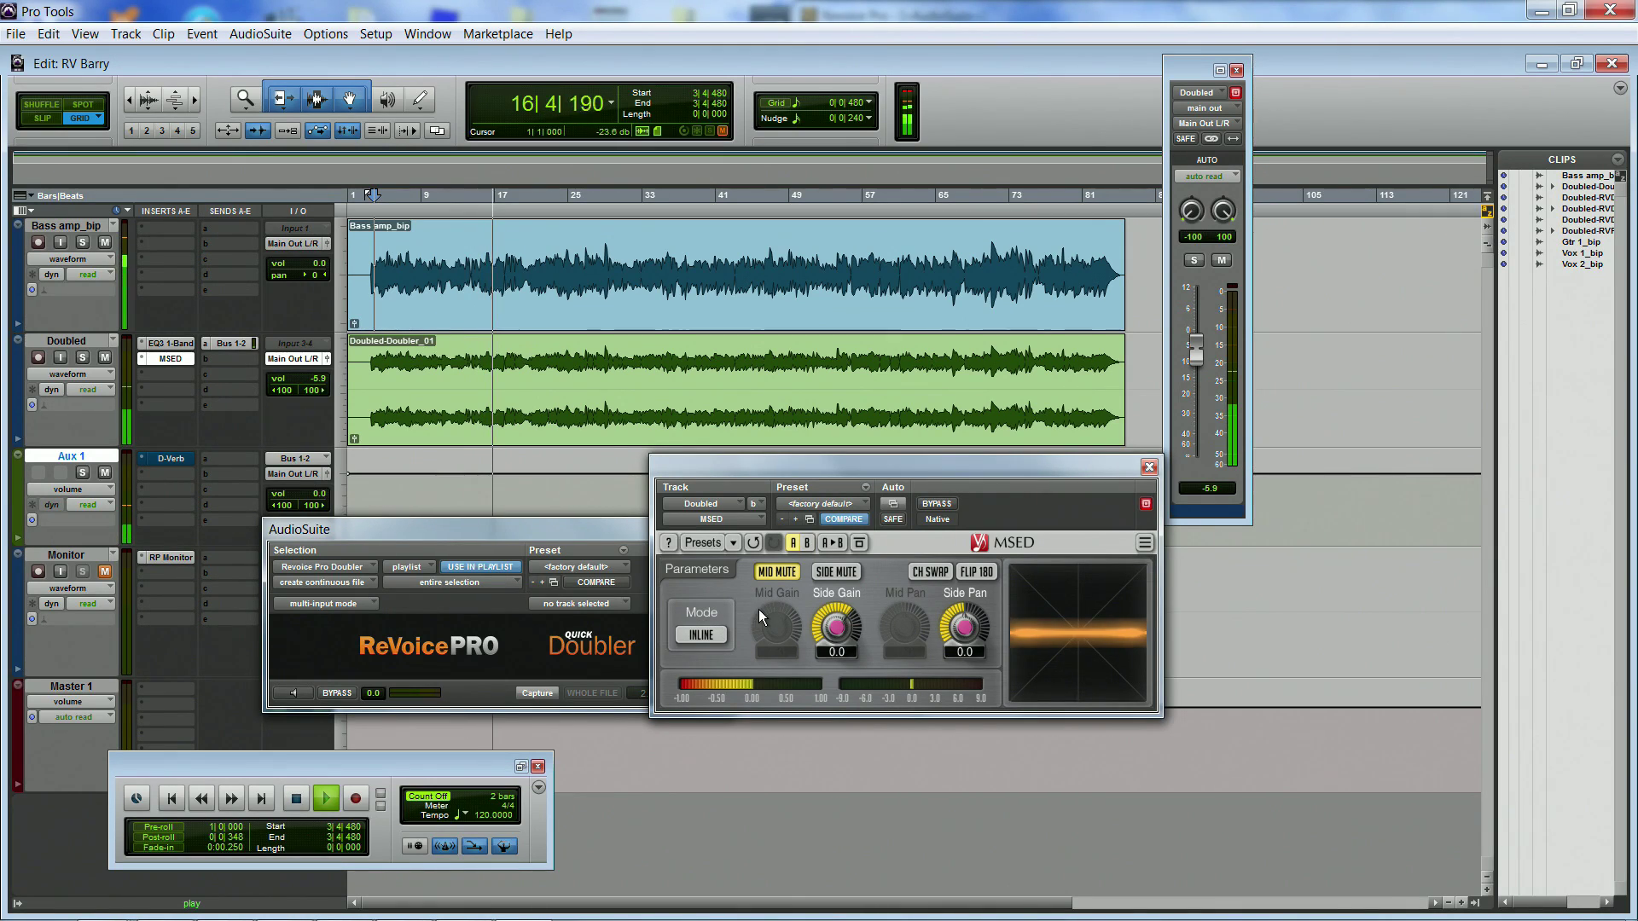
click(1149, 467)
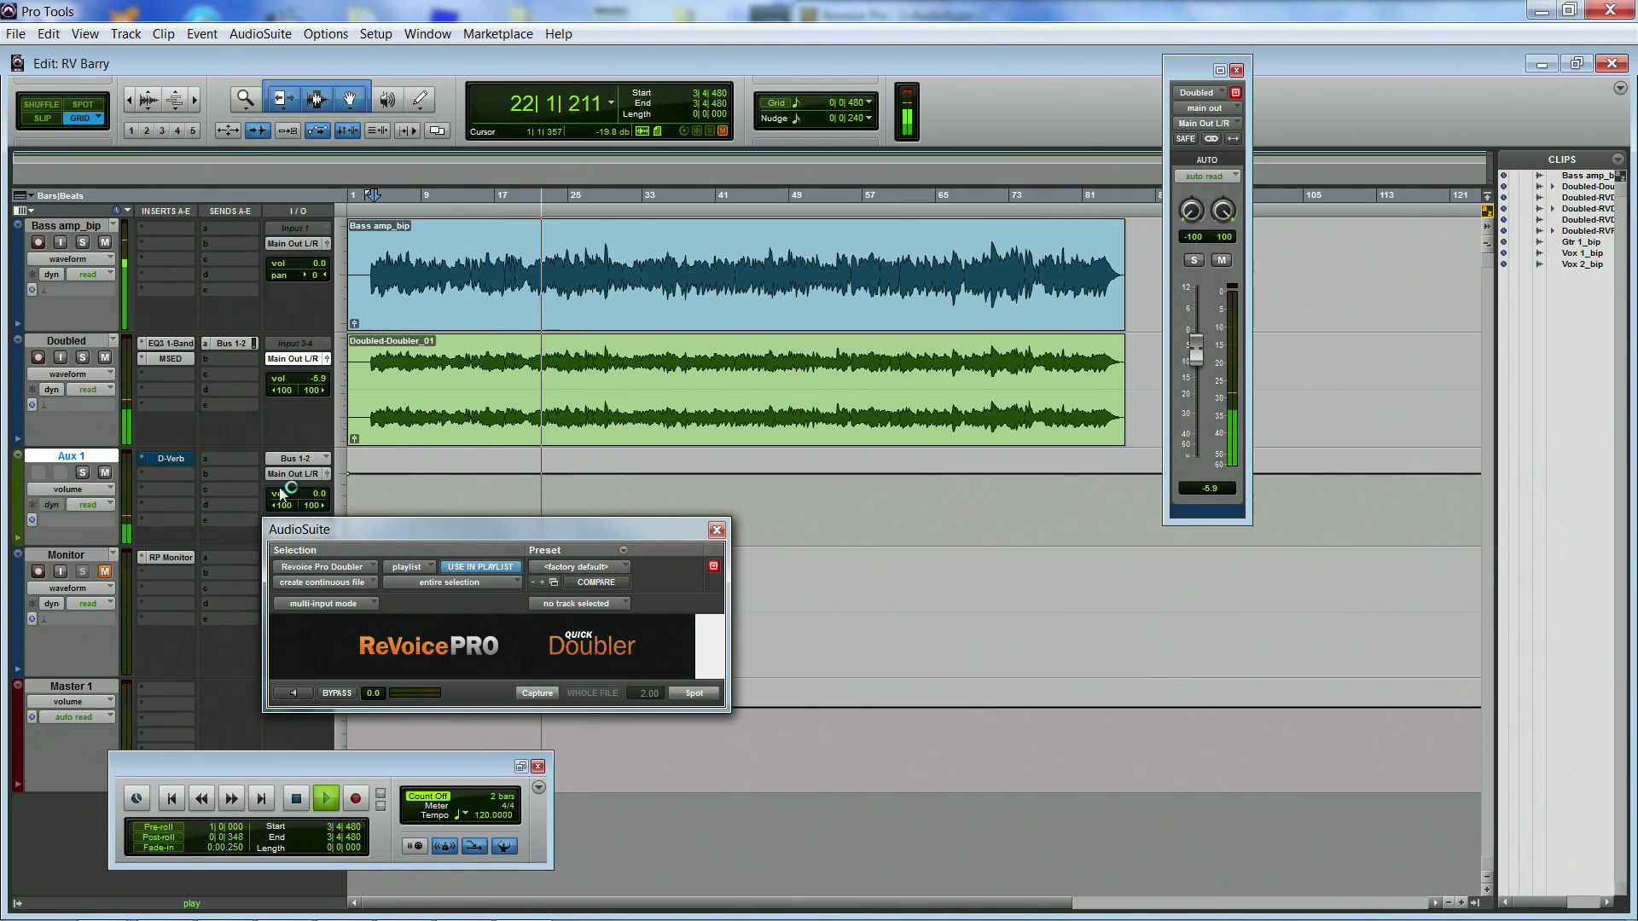
Step: Enable the bypassed D-Verb insert on Aux 1 and lower its input gain to -13.0 dB
click(167, 458)
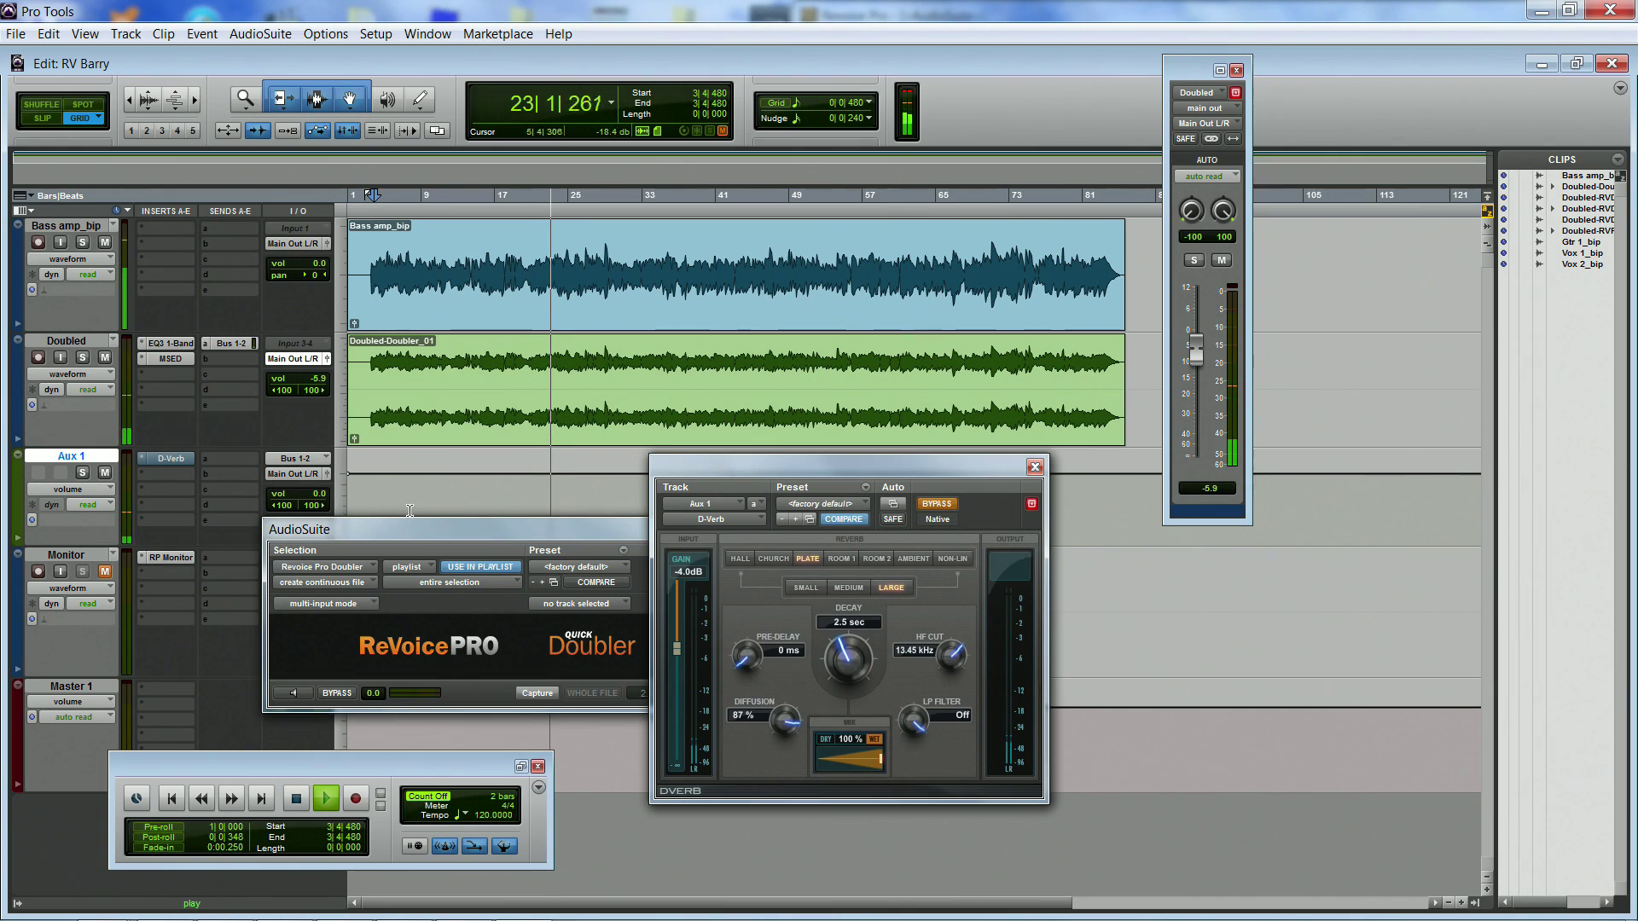
ctrl+click(169, 459)
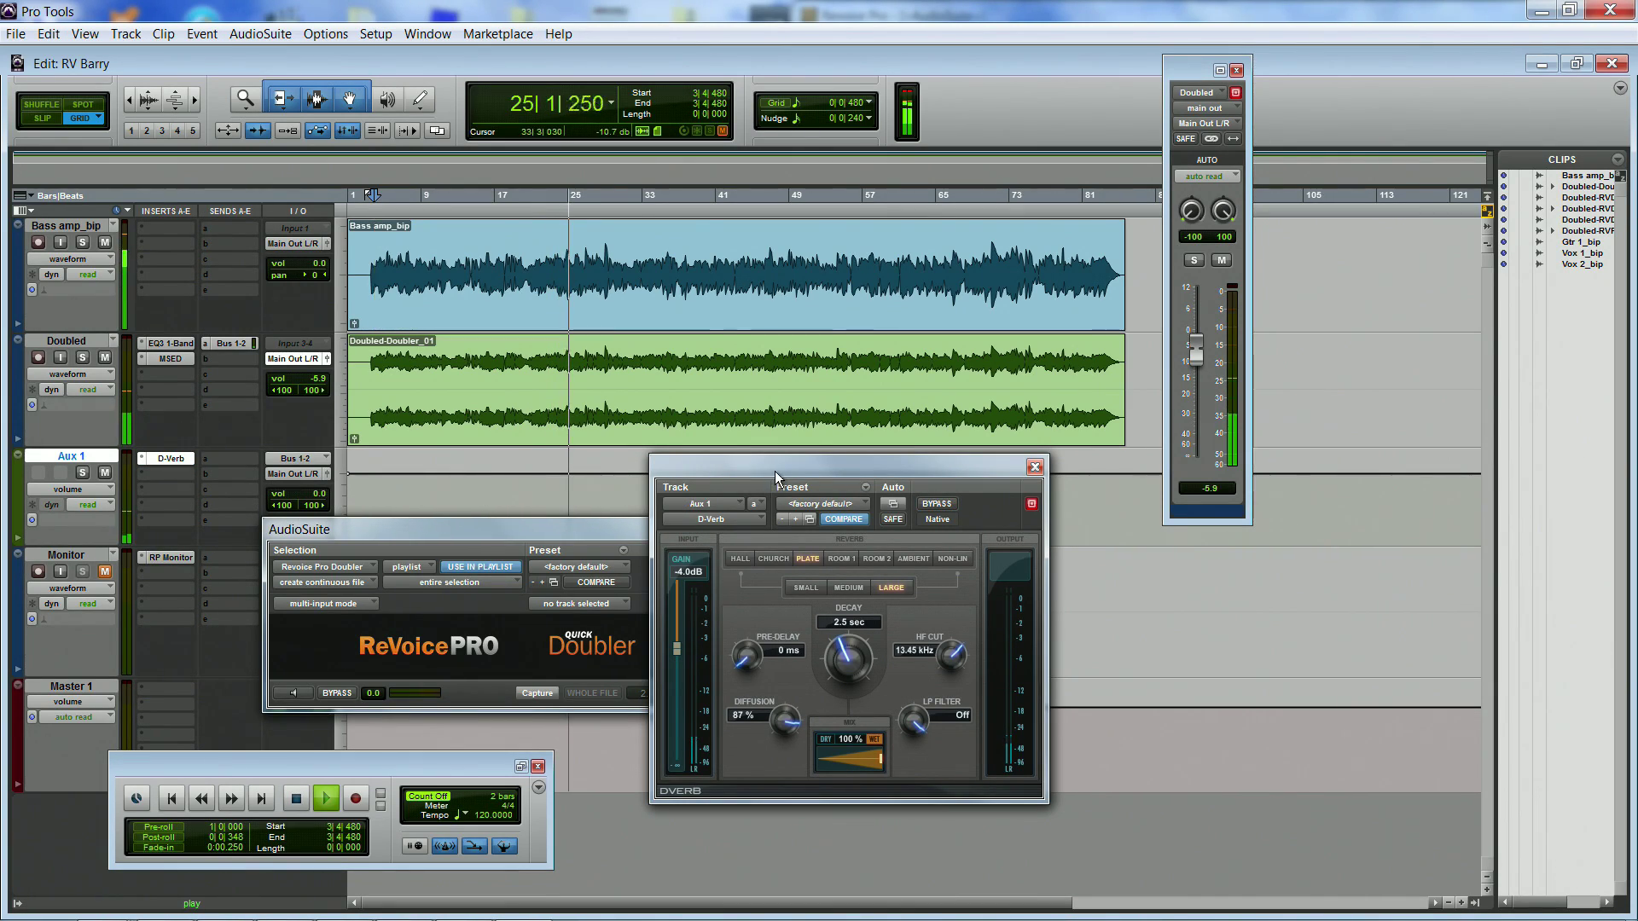
drag(680, 650, 680, 720)
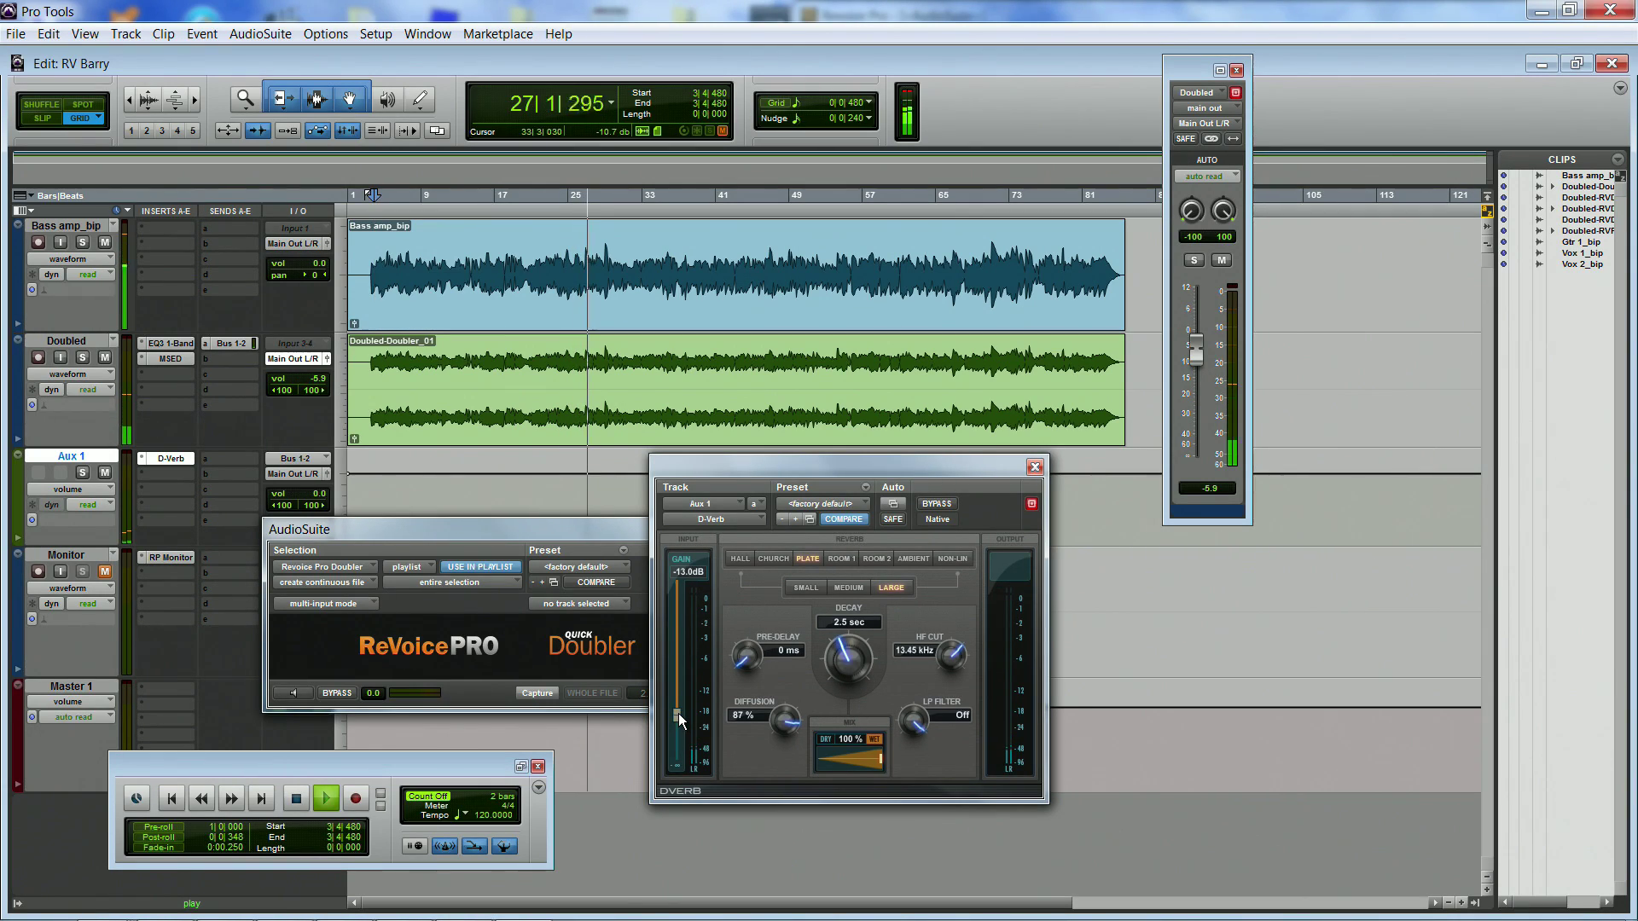
Step: Mute and unmute the Doubled track twice to compare the bass with and without its double, ending by stopping playback
click(103, 358)
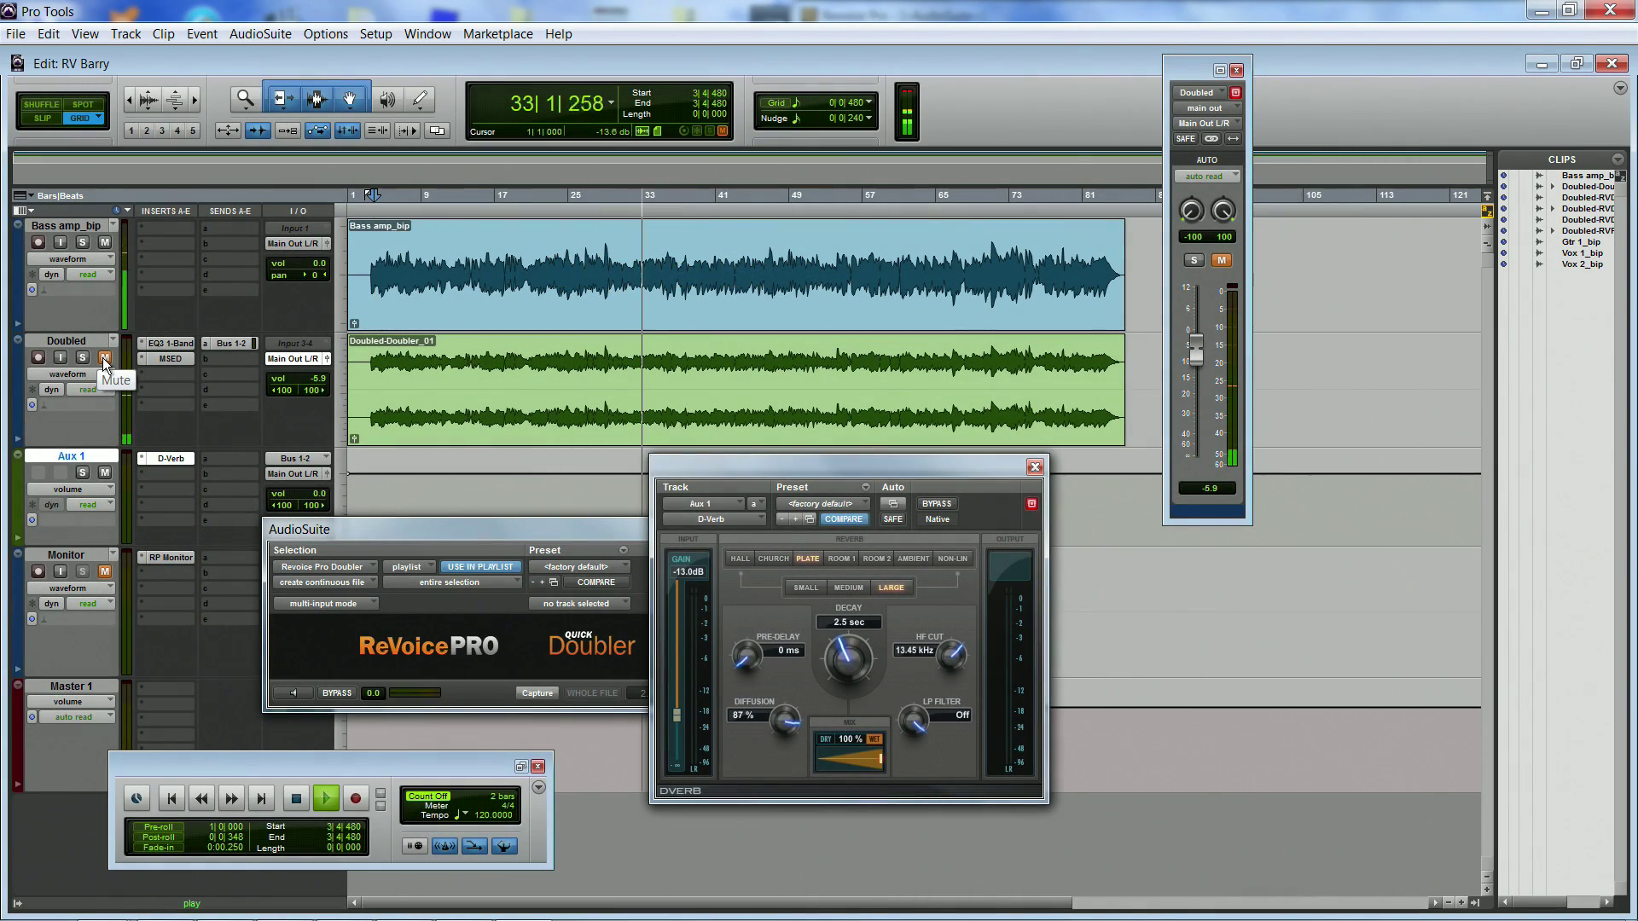
click(102, 356)
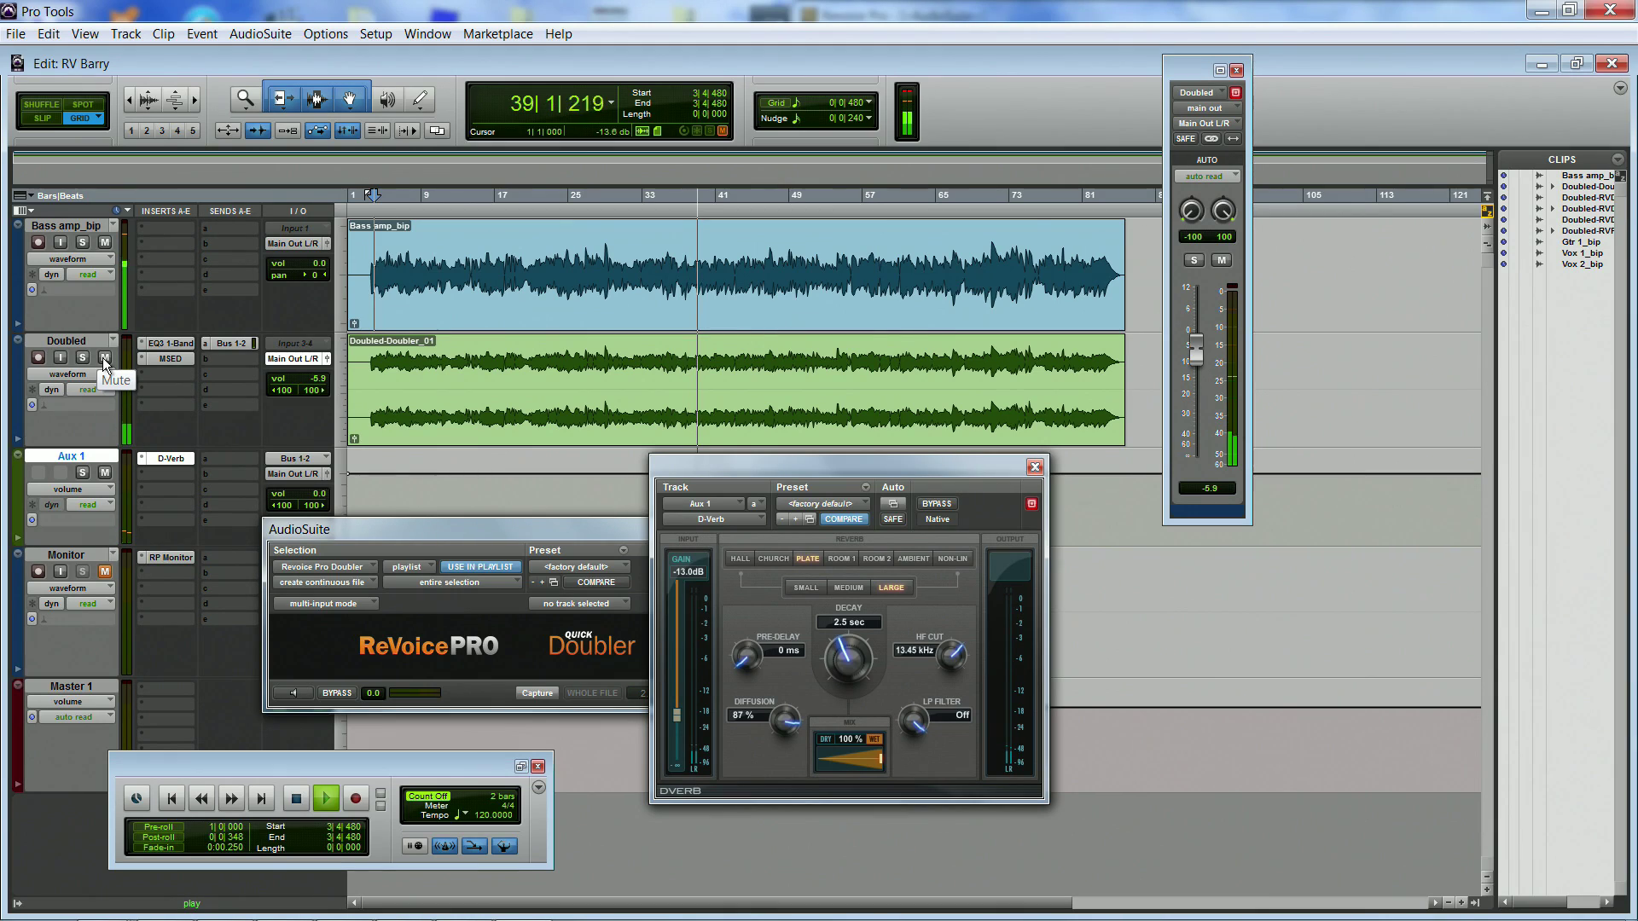
click(103, 357)
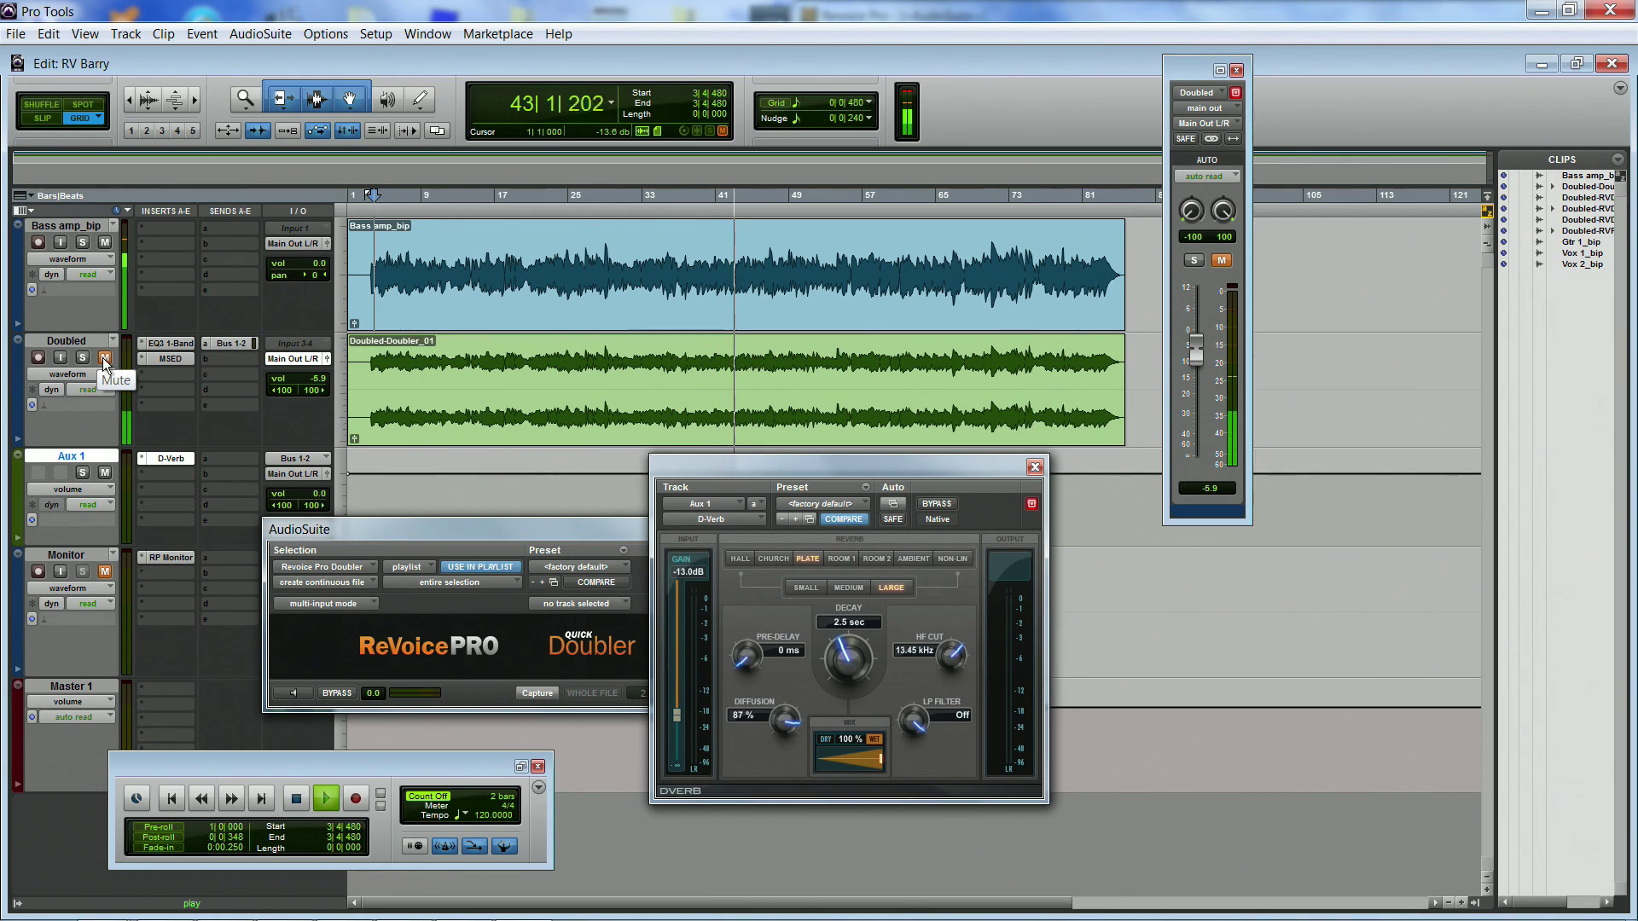
click(103, 359)
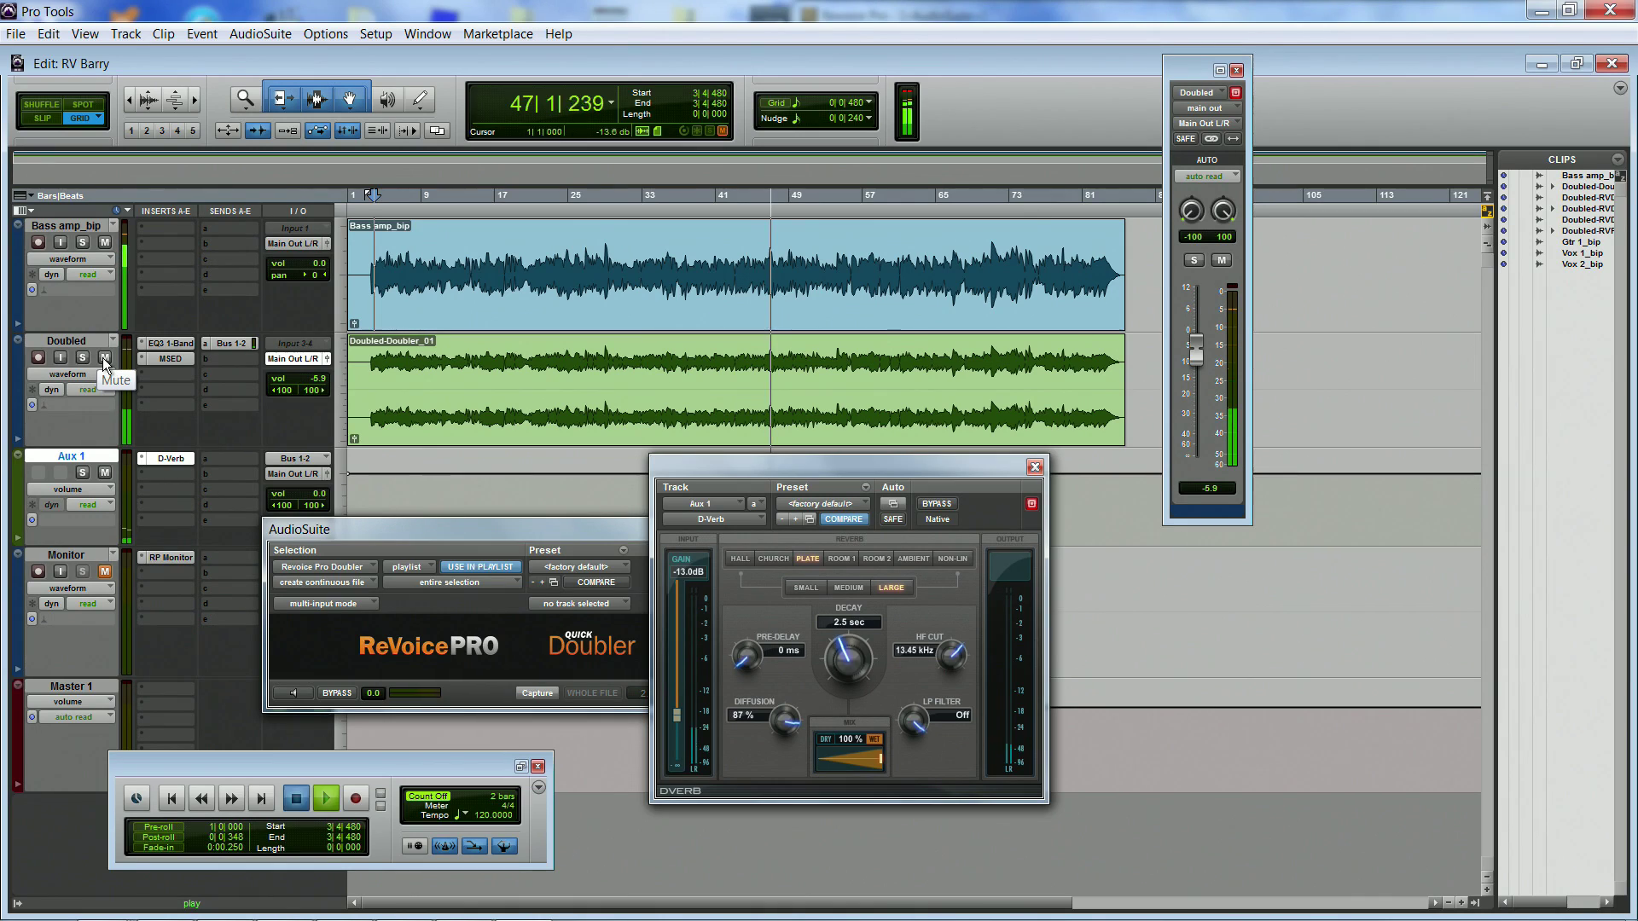
key(space)
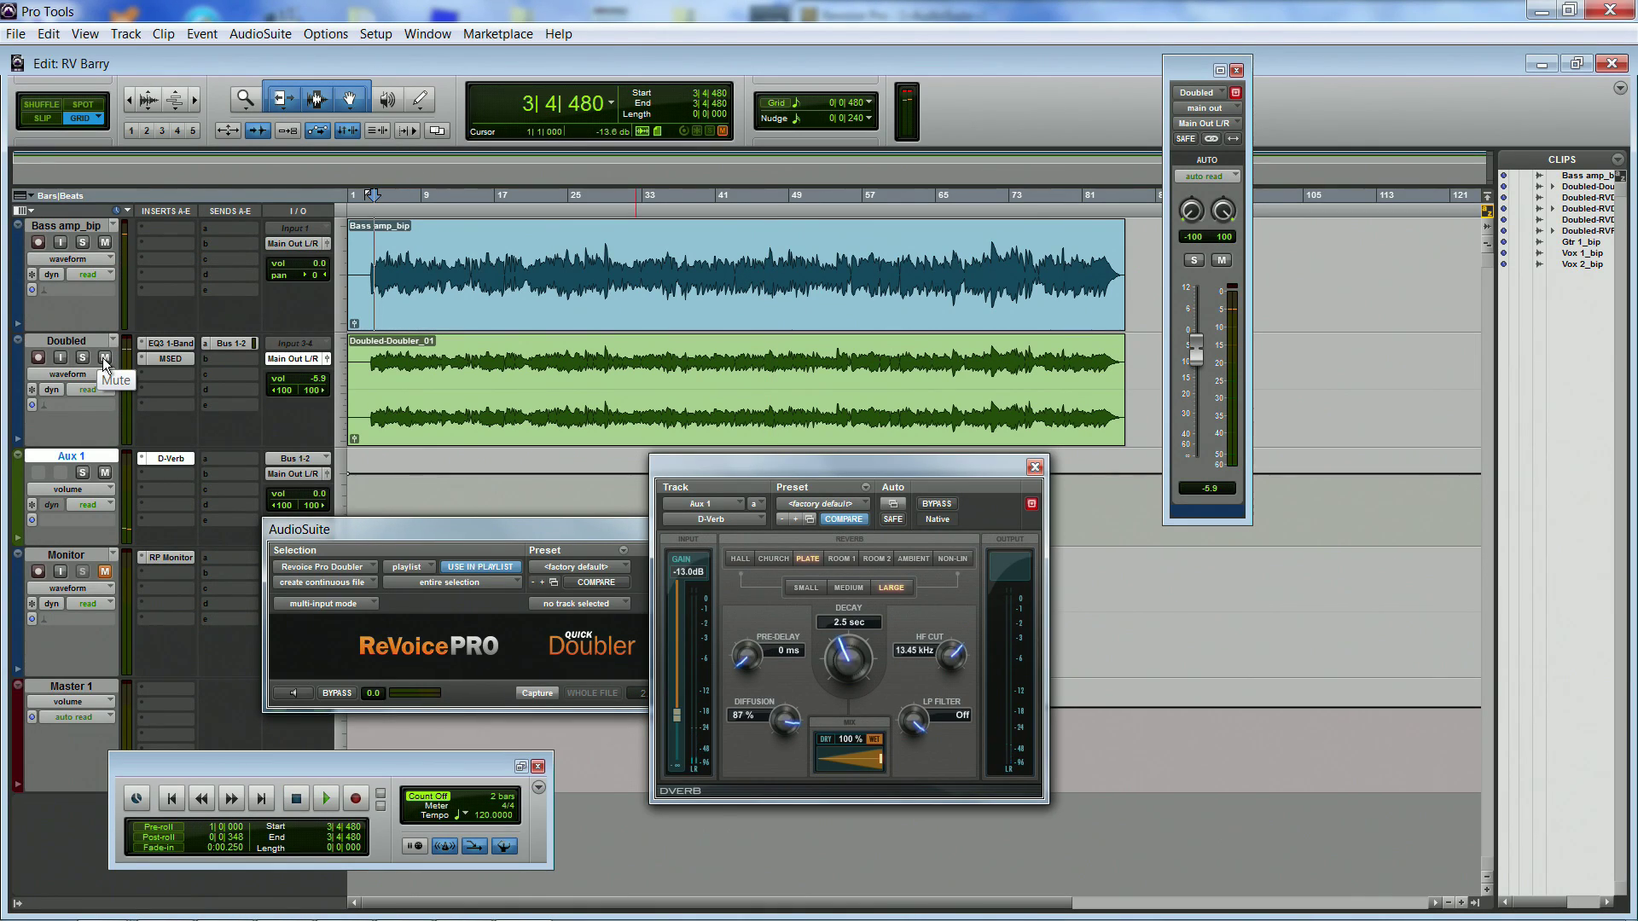